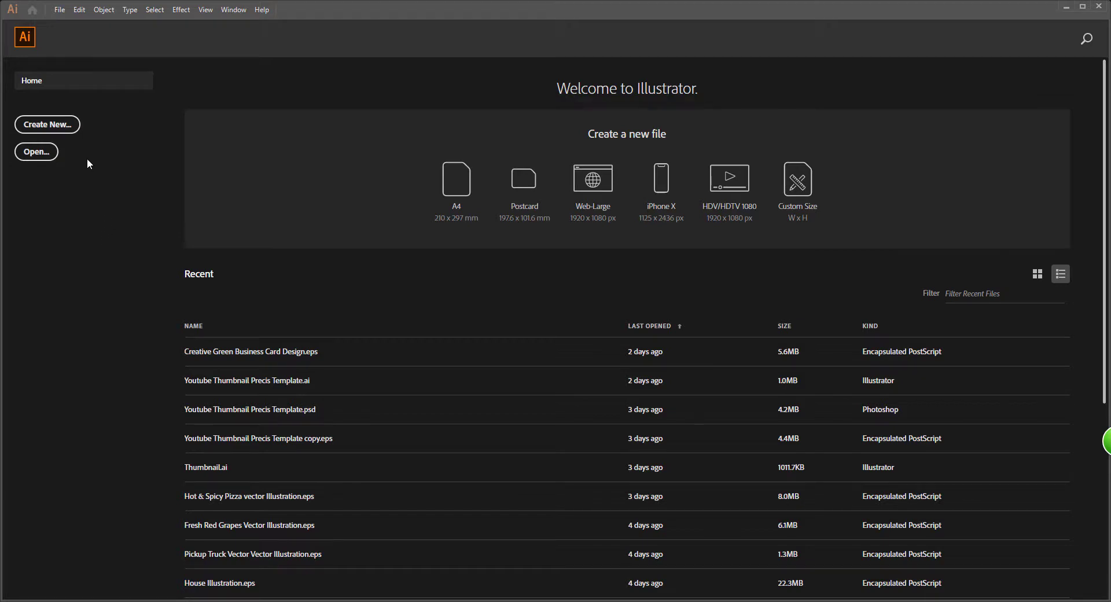
- Start a new document 1000 px wide and 1000 px high, and show its advanced options
click(65, 125)
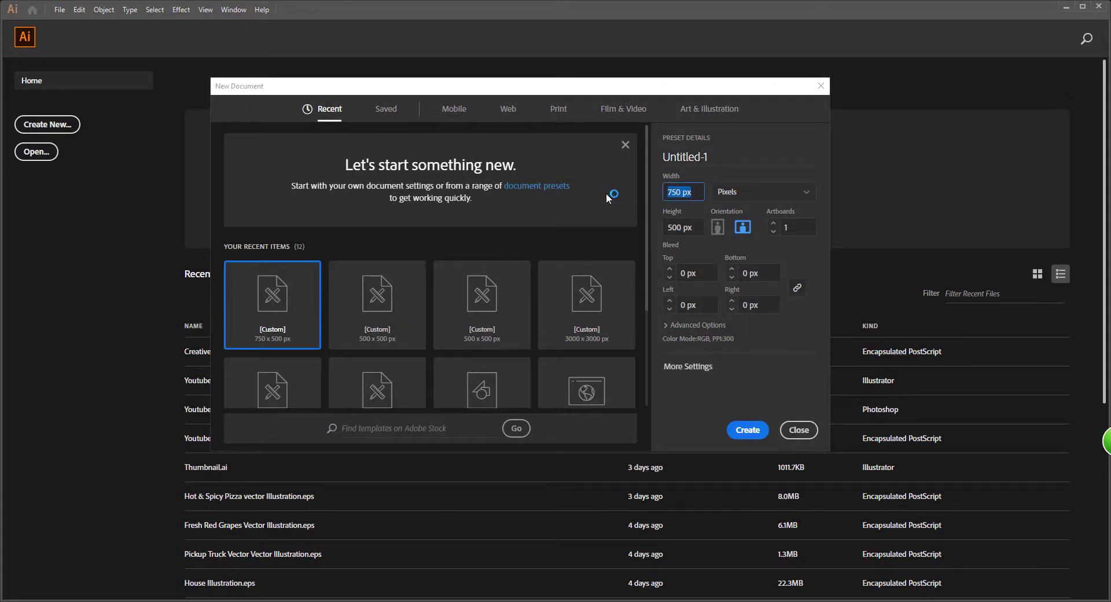
text(1000)
key(Tab)
text(1000)
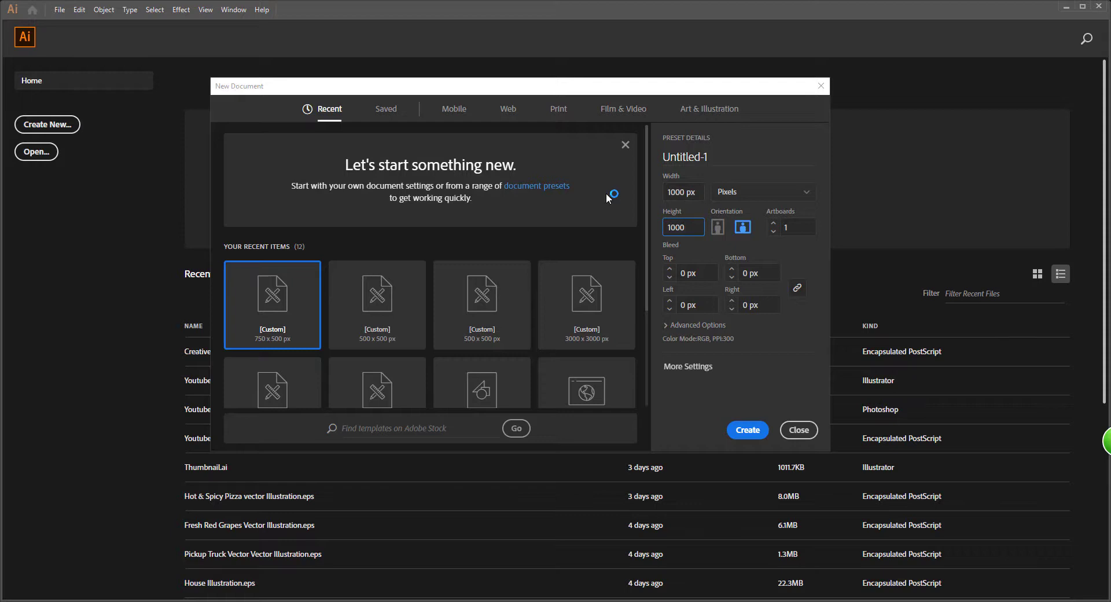
click(703, 327)
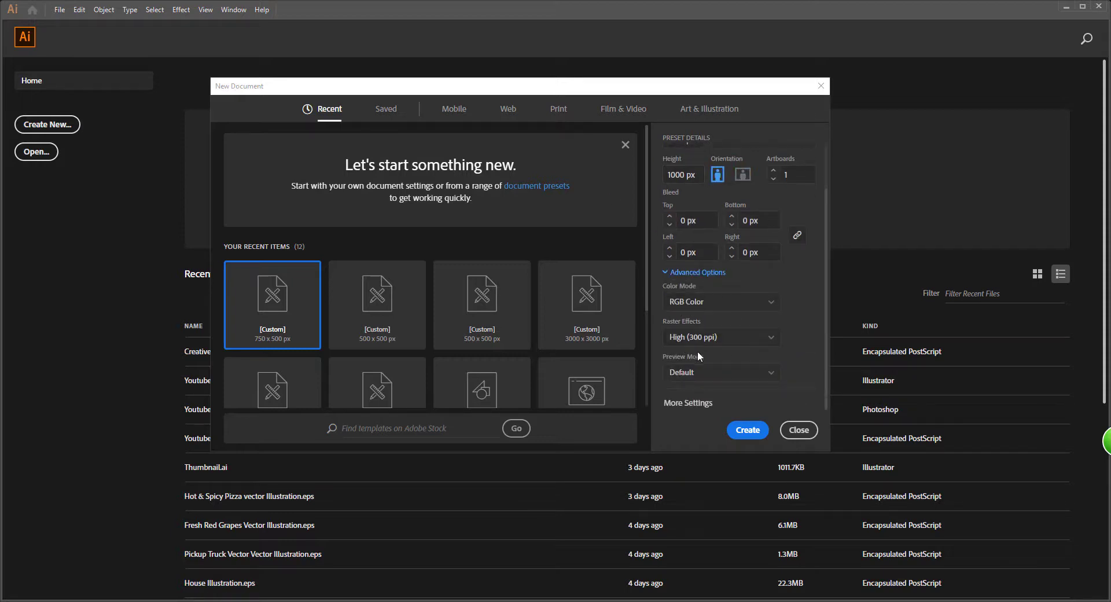
scroll(794, 253, up, 2)
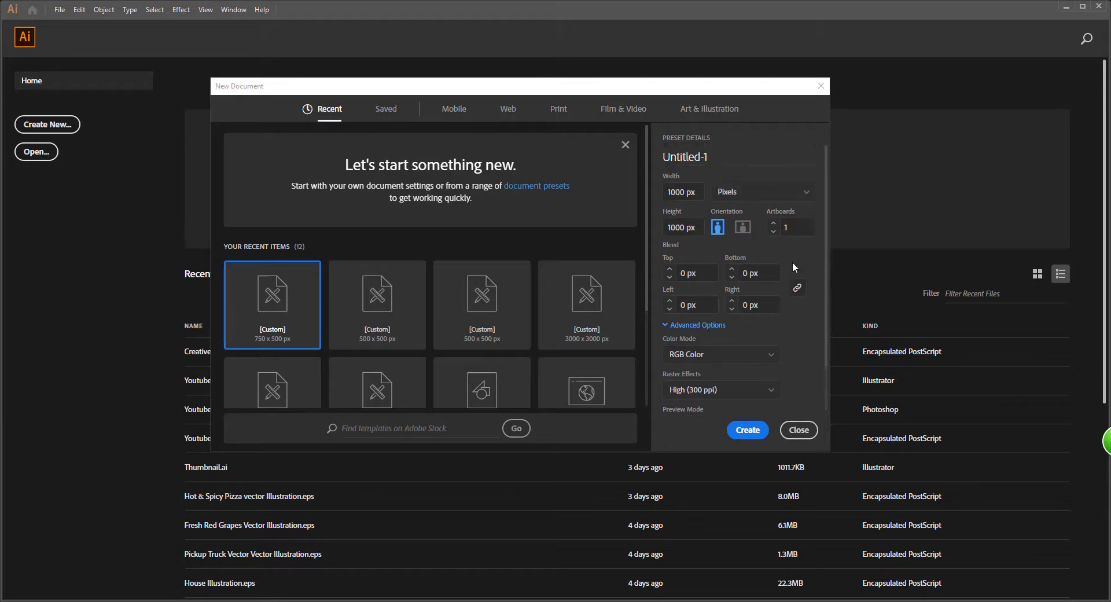
- Name the new document Mandala Design and create it
drag(706, 156, 641, 157)
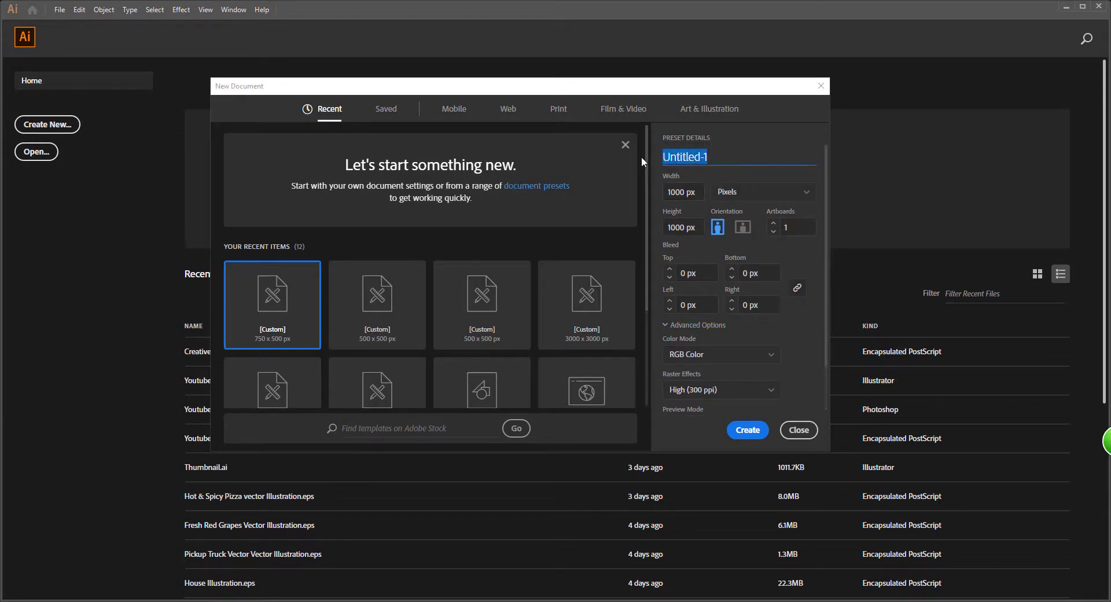
text(Mandala)
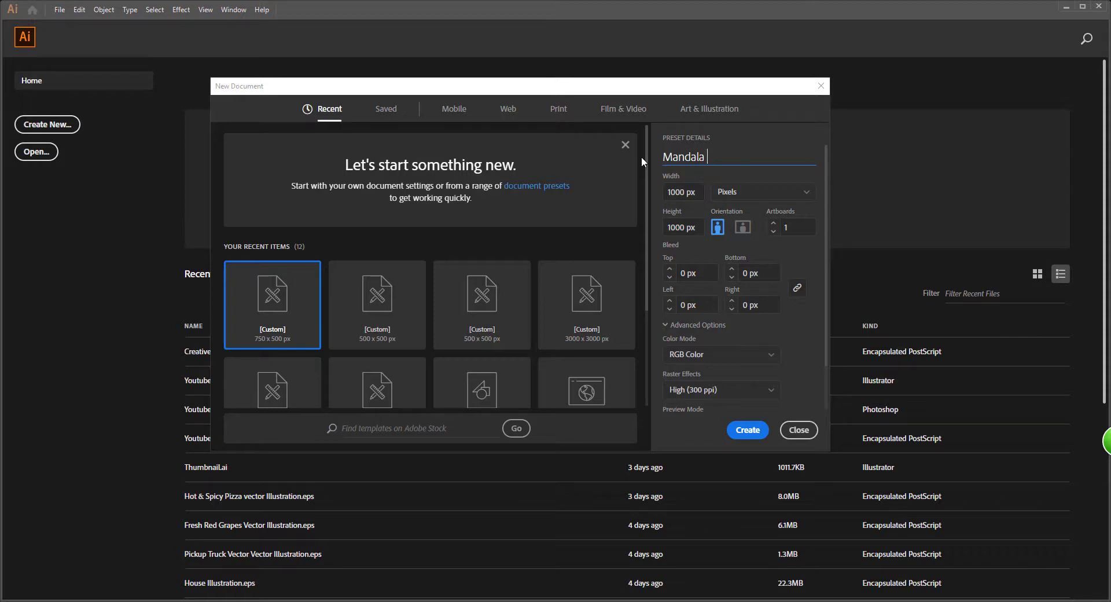
text( Design)
scroll(727, 206, down, 2)
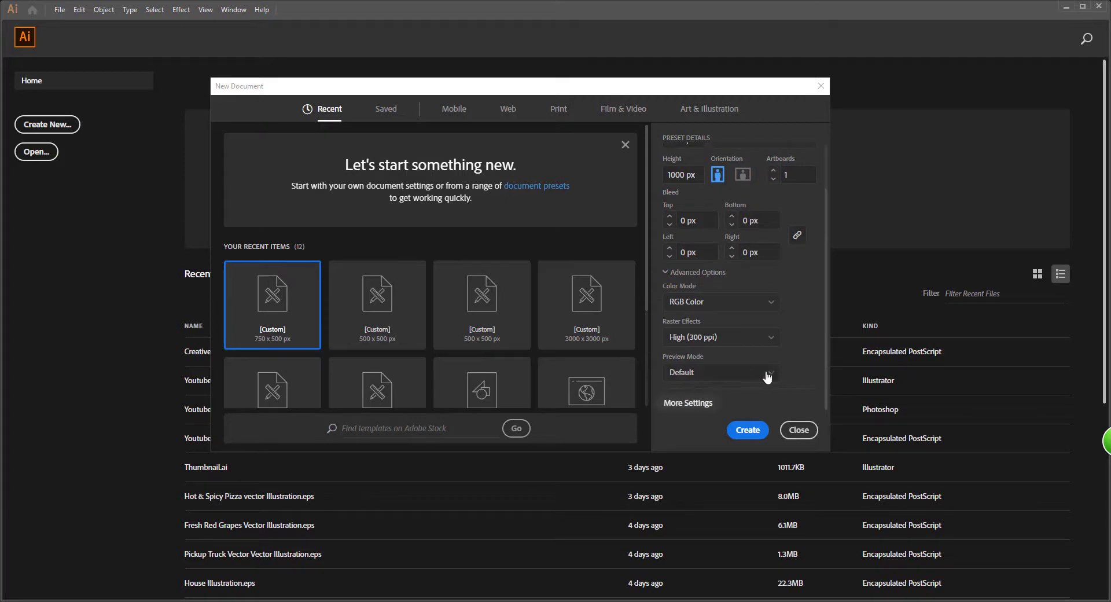
click(748, 430)
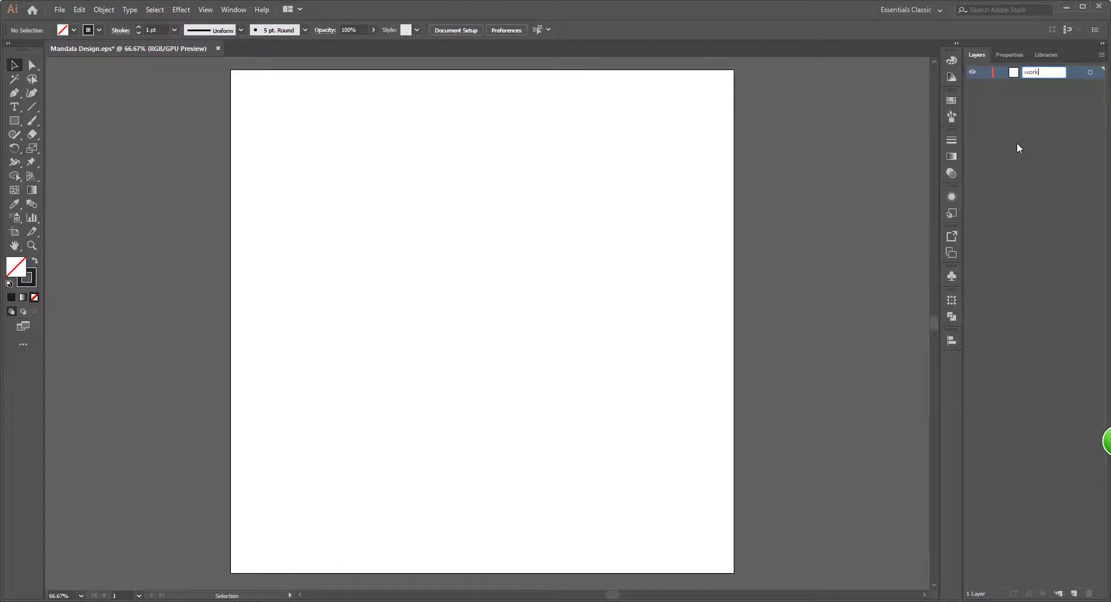
- Rename the layer as work space
text(pace)
key(Return)
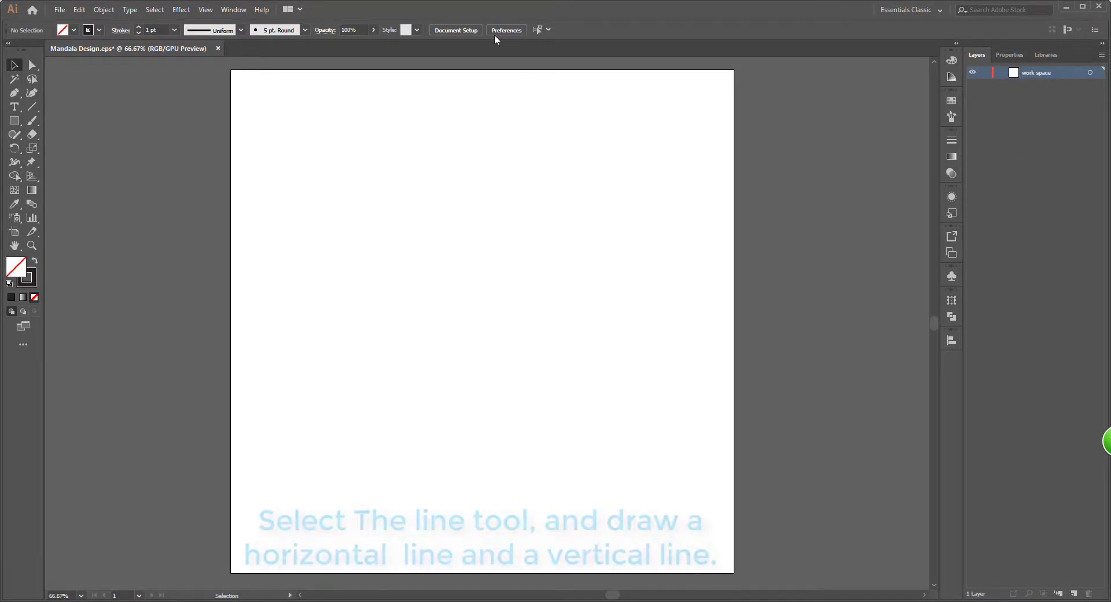
- Draw a 1000 px vertical line and a 1000 px horizontal line spanning the artboard, crossing near its centre
scroll(411, 251, down, 1)
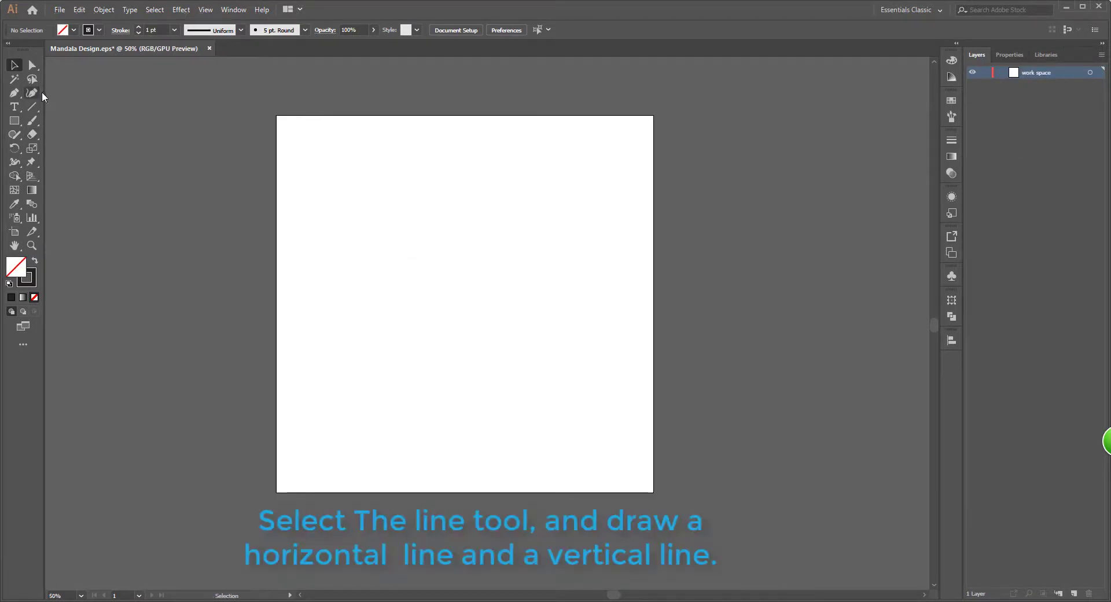
click(32, 106)
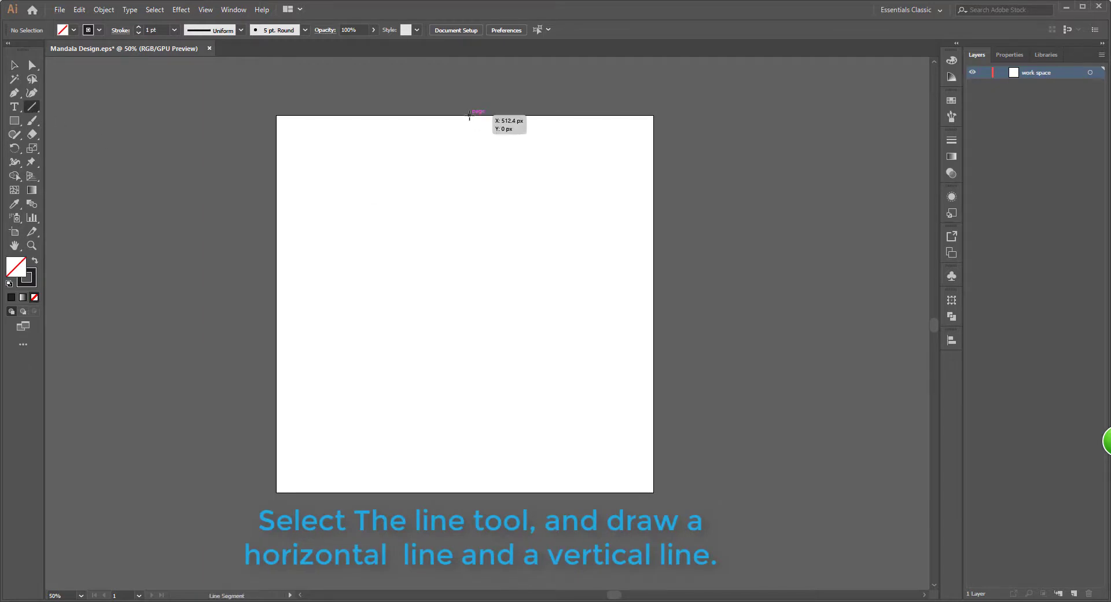
drag(470, 116, 474, 492)
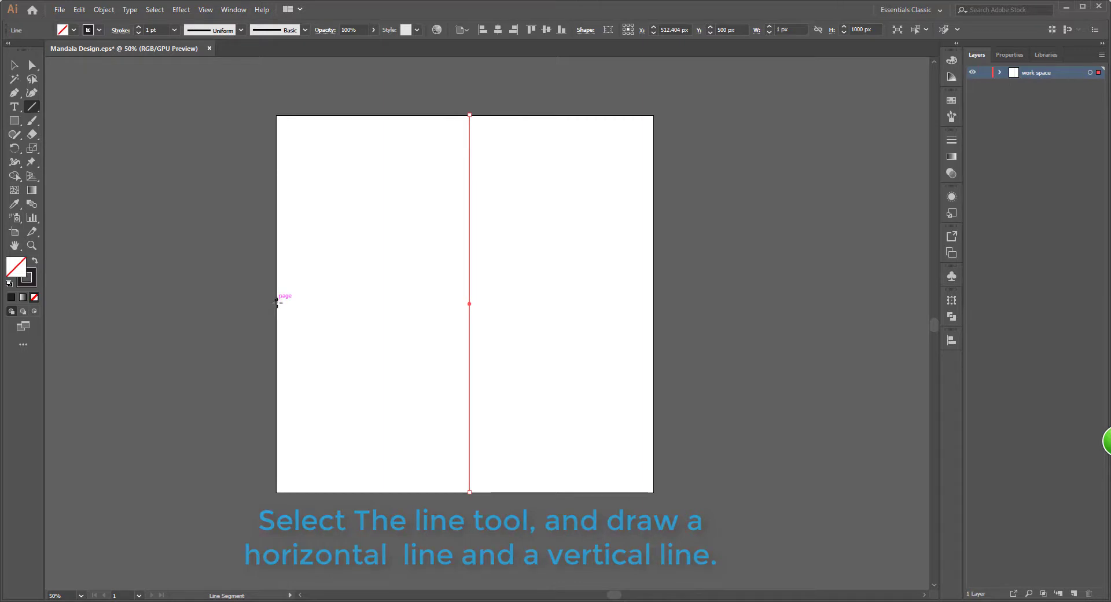
drag(277, 302, 652, 304)
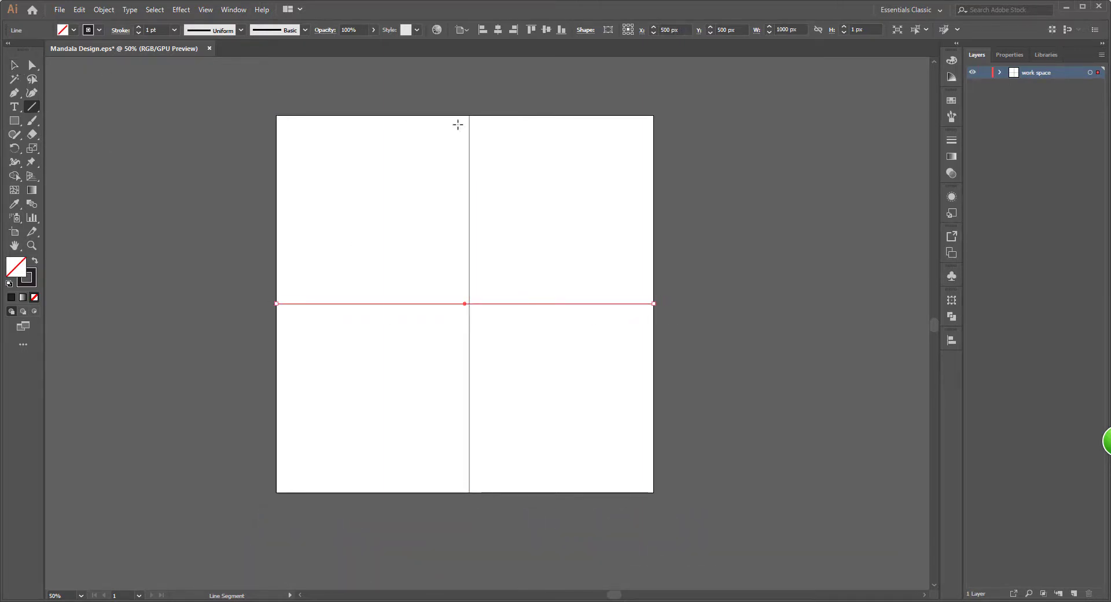
- Align the two crossing lines to their horizontal centre and expand the work space layer's contents
click(14, 65)
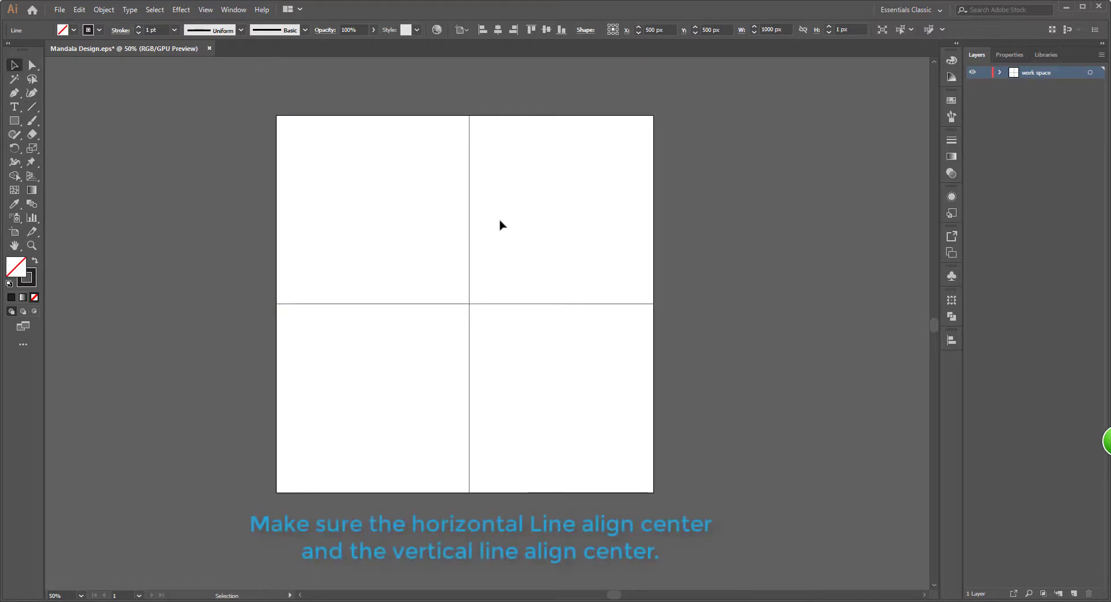
drag(506, 230, 427, 352)
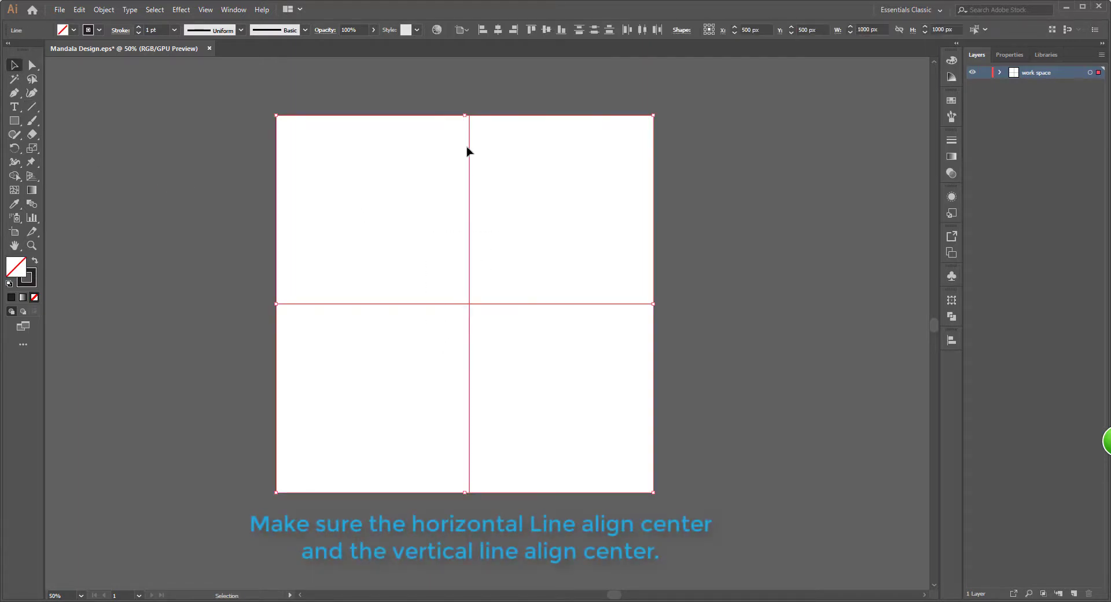
click(498, 31)
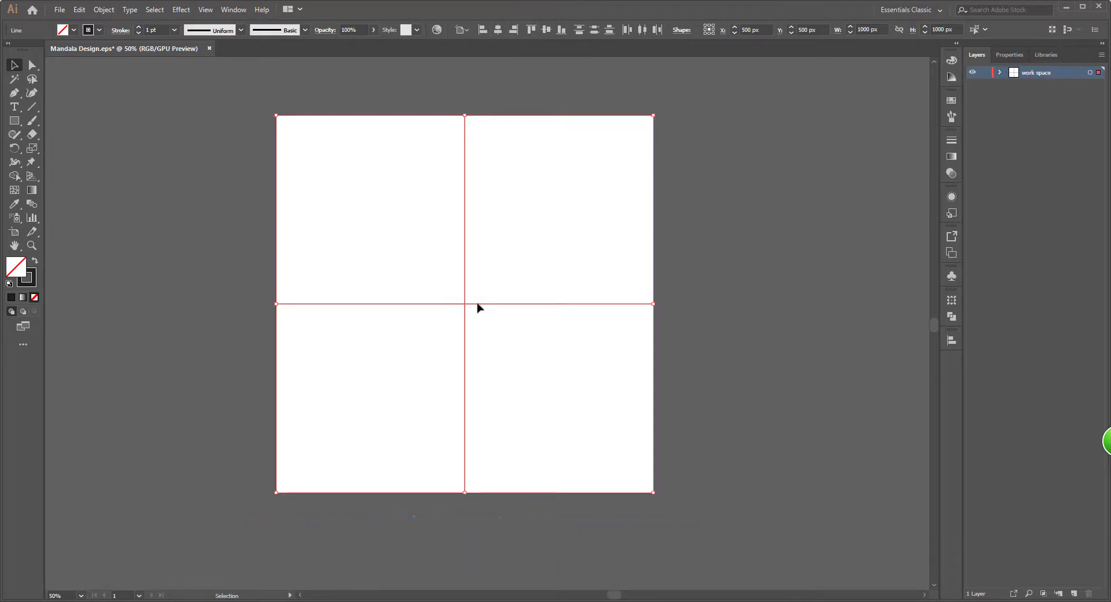
click(1000, 72)
- Paint a short S-shaped curve with the Paintbrush across the vertical line's upper half, undoing and redrawing it until the shape is smooth
scroll(485, 234, up, 2)
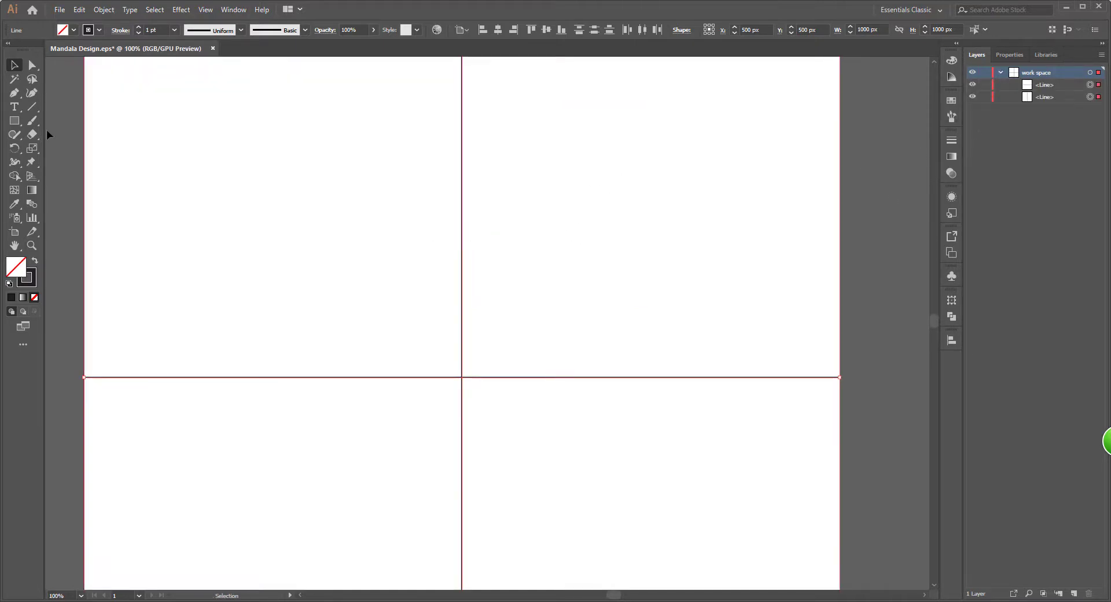
click(32, 121)
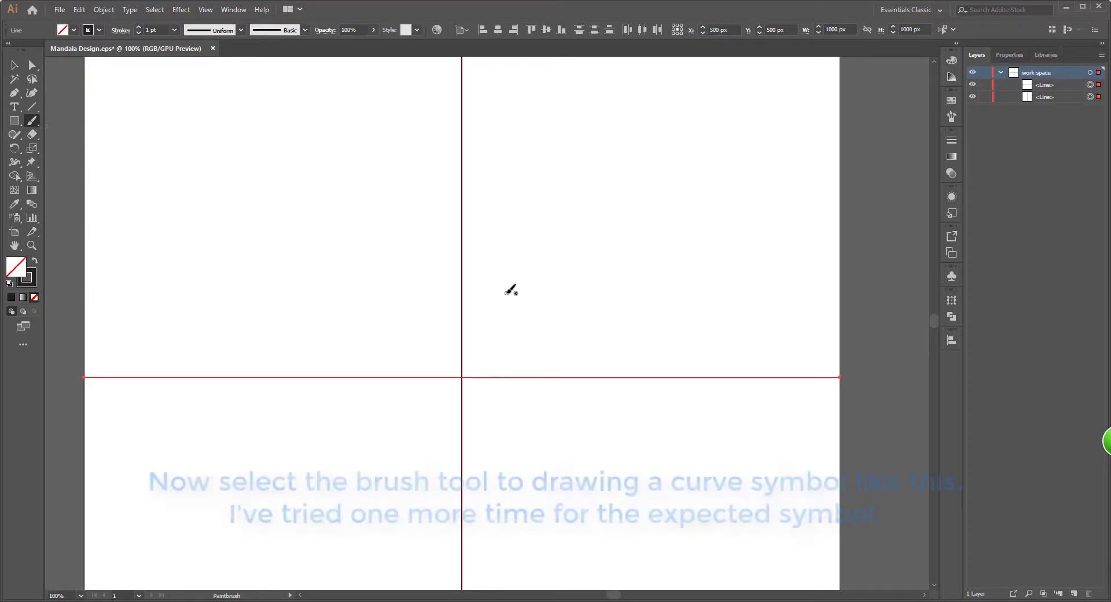
mouse_move(507, 293)
mouse_down()
mouse_move(476, 262)
mouse_move(449, 206)
mouse_move(509, 279)
mouse_up()
key(ctrl+z)
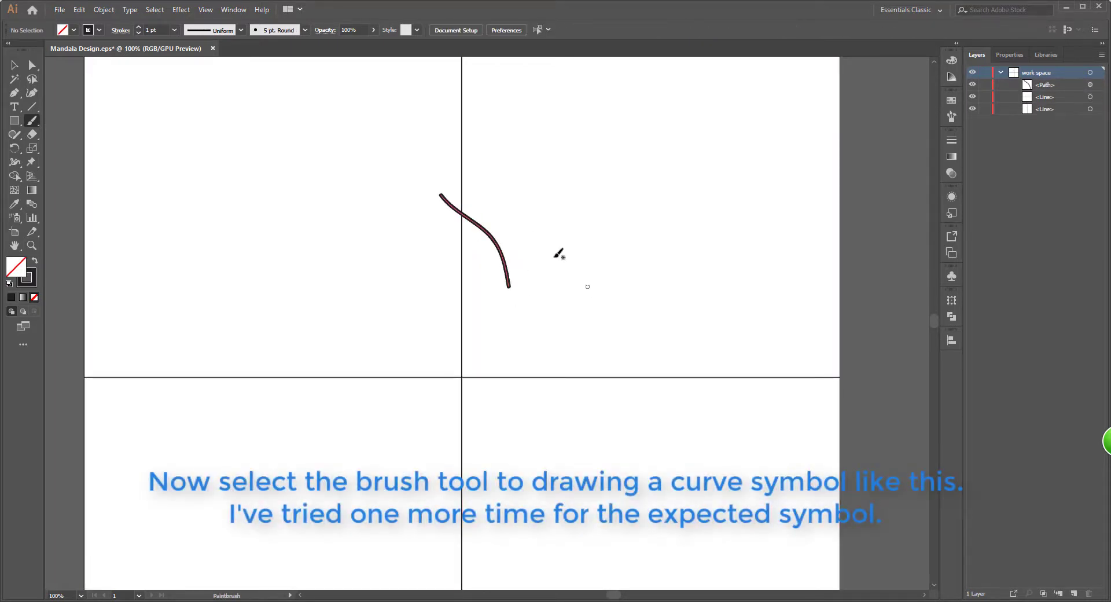
key(ctrl+z)
mouse_move(444, 198)
mouse_down()
mouse_move(521, 256)
mouse_move(534, 286)
mouse_up()
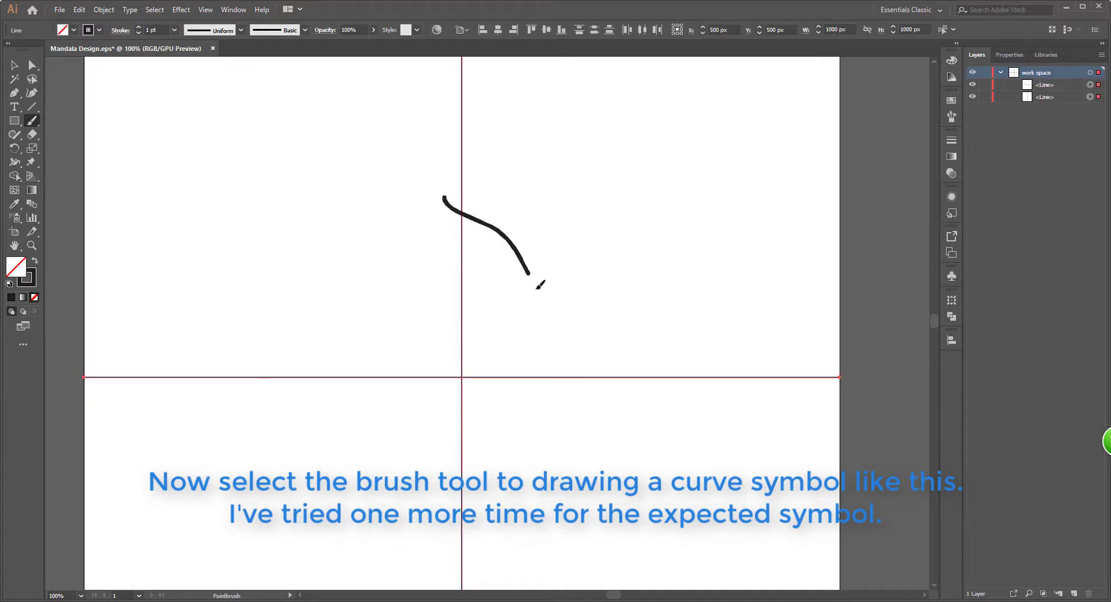
key(ctrl+minus)
key(ctrl+z)
mouse_move(462, 204)
mouse_down()
mouse_move(496, 228)
mouse_move(513, 286)
mouse_up()
key(ctrl+z)
mouse_move(459, 200)
mouse_down()
mouse_move(486, 231)
mouse_move(503, 294)
mouse_move(458, 241)
mouse_move(504, 299)
mouse_up()
key(ctrl+z)
key(ctrl+z)
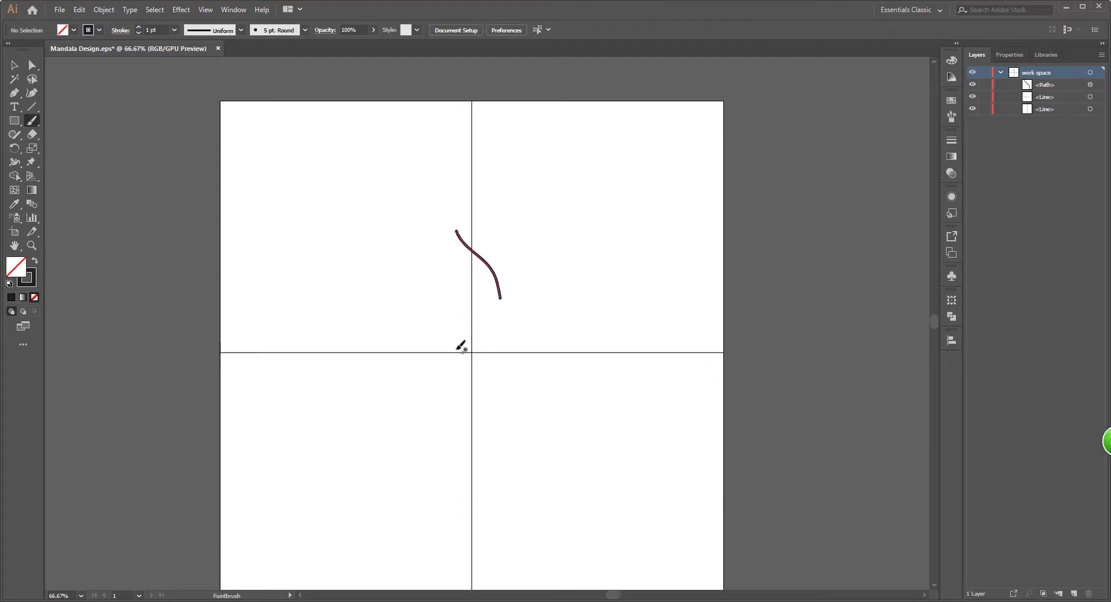
key(ctrl+z)
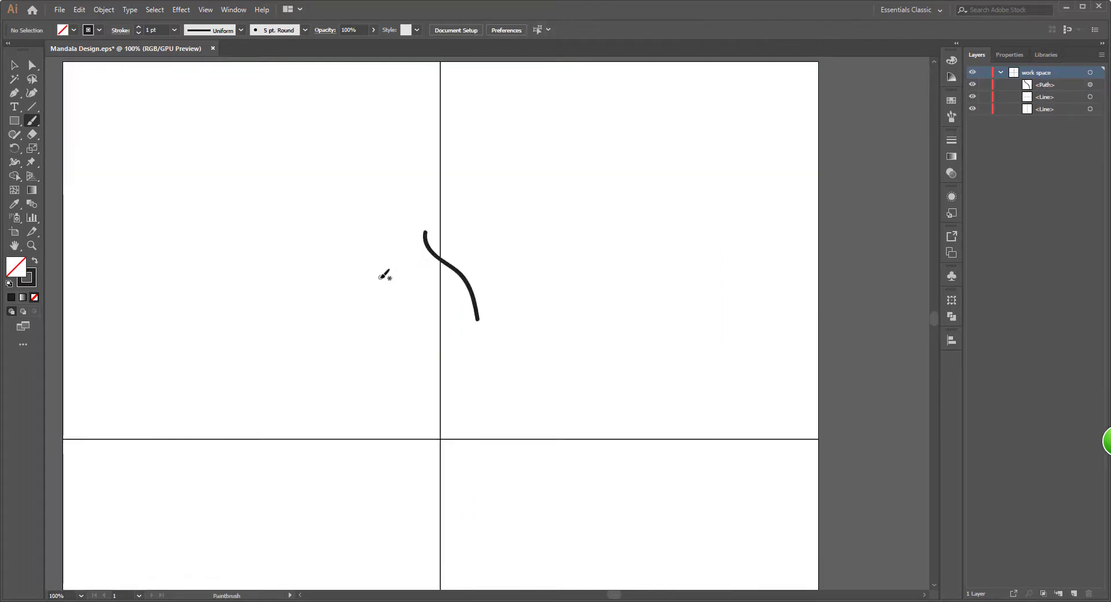
scroll(378, 276, down, 1)
scroll(416, 316, up, 1)
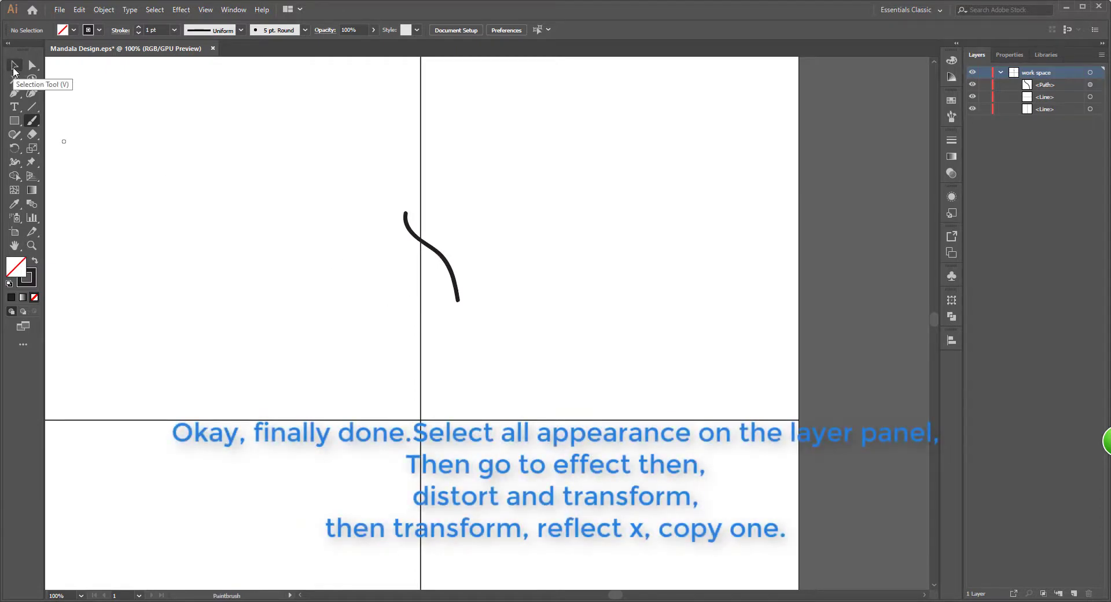
- Apply a Transform effect to the whole work space layer with Reflect X and 1 copy
click(14, 65)
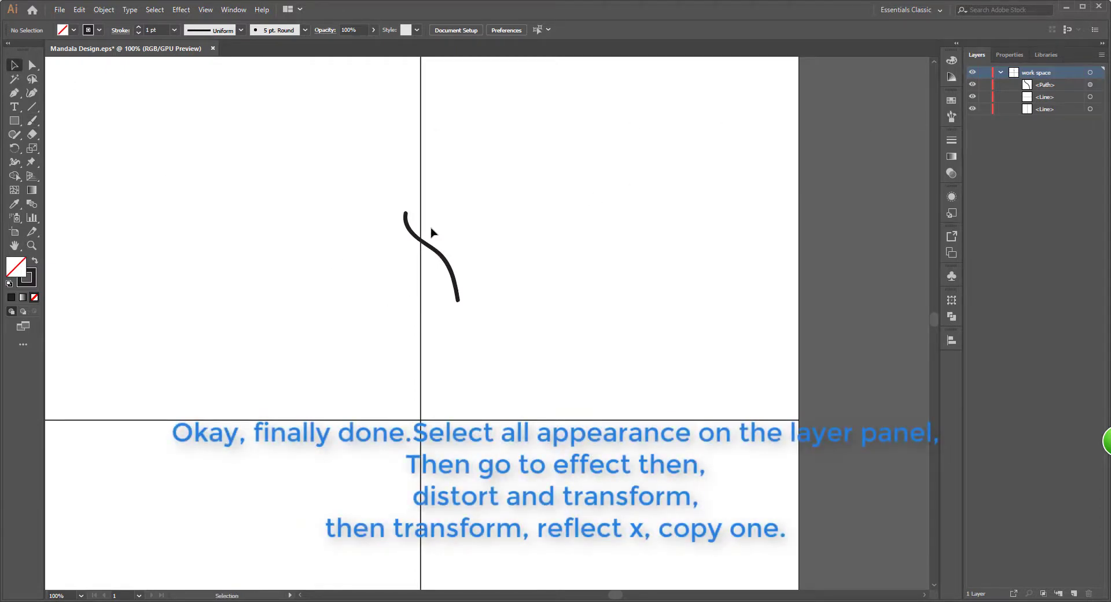
click(1090, 73)
click(181, 9)
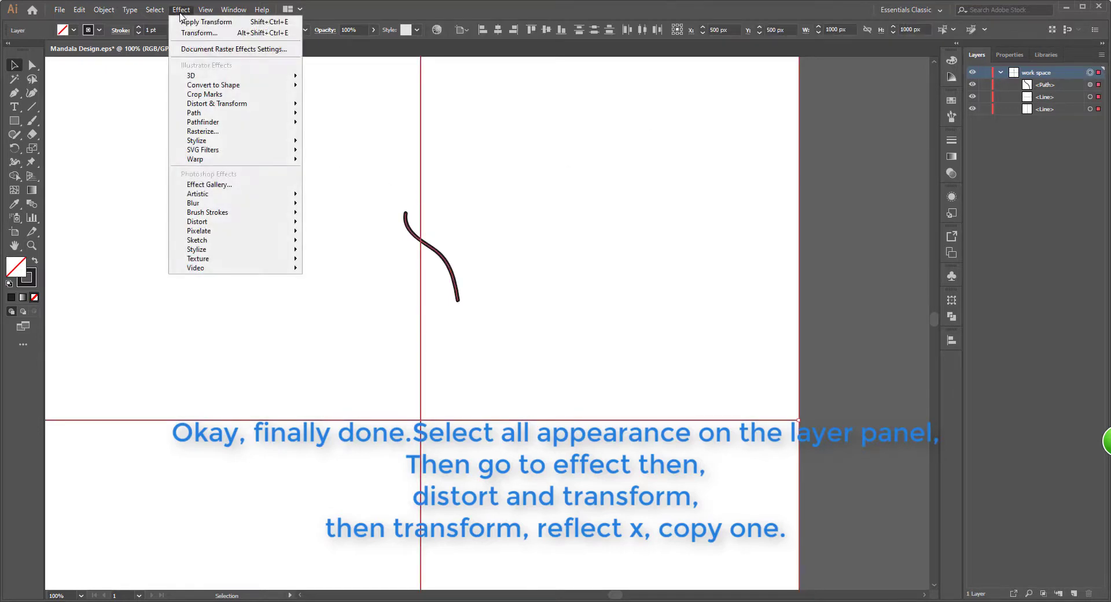
mouse_move(231, 104)
click(369, 143)
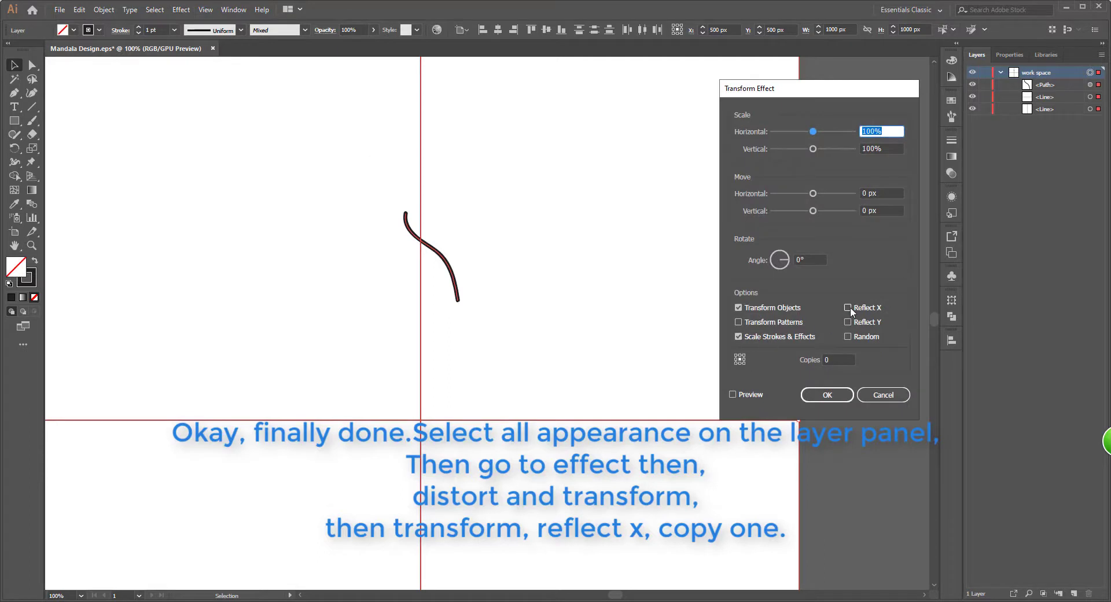
click(847, 308)
click(733, 395)
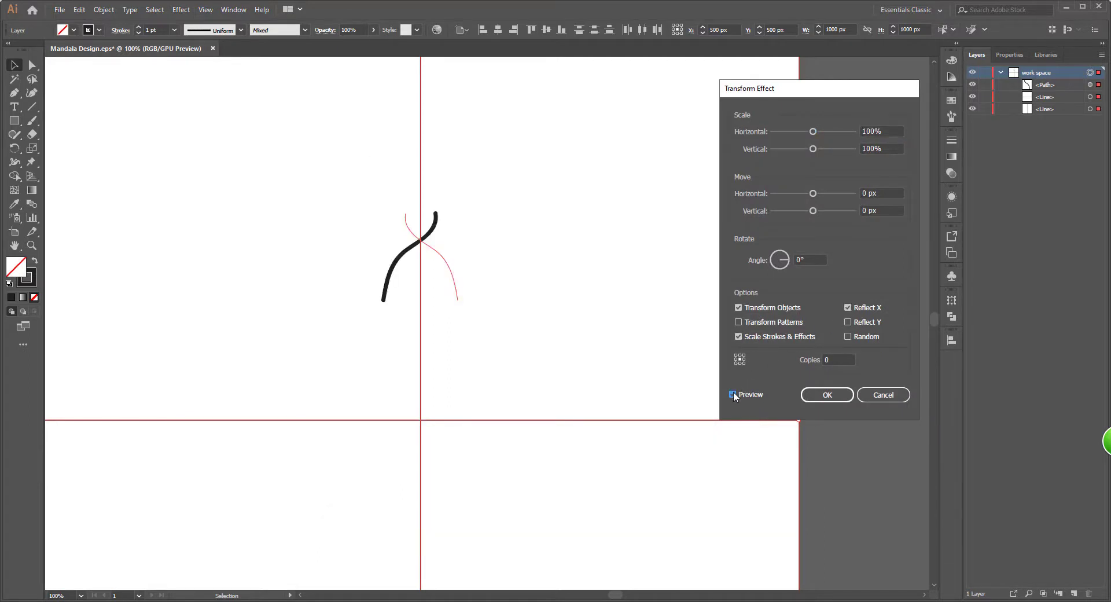
click(831, 359)
click(827, 394)
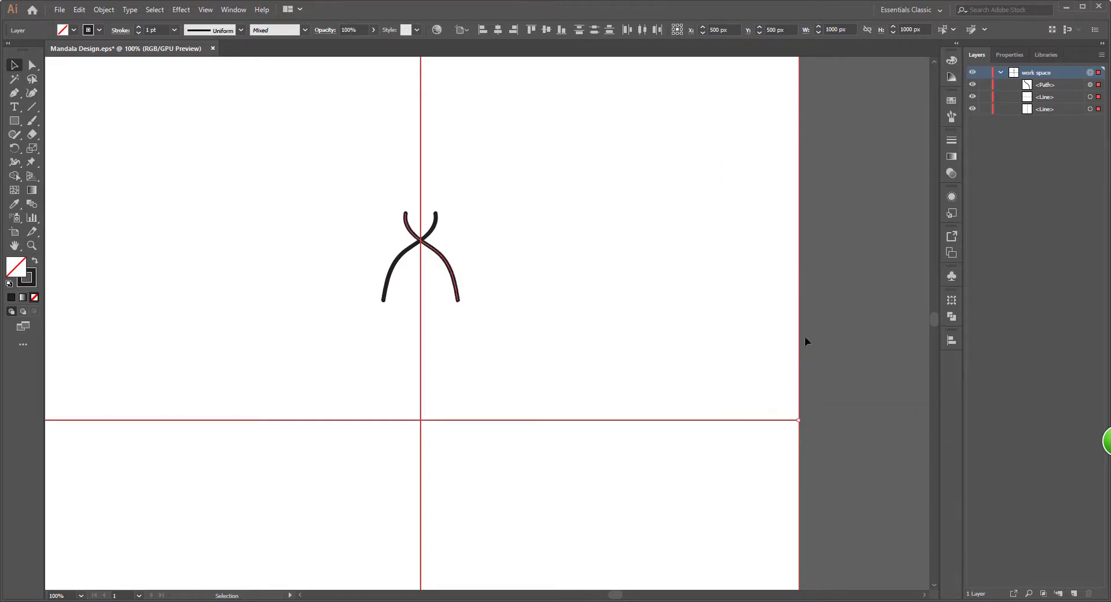
- Apply a second Transform effect to the work space layer with a 30° rotation and 11 copies, with preview enabled
scroll(574, 248, down, 1)
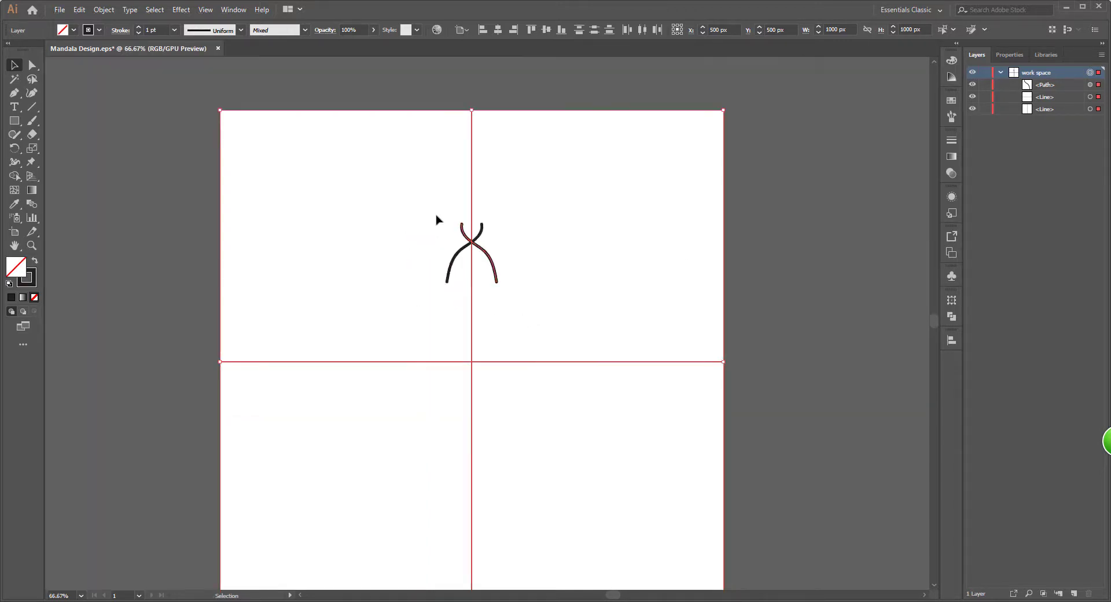
click(186, 13)
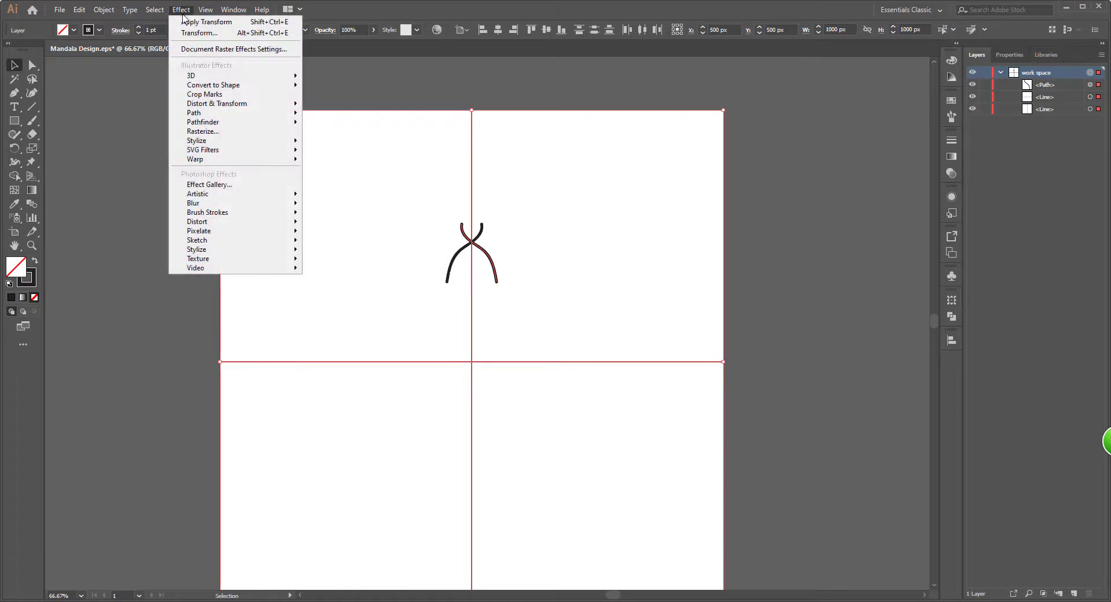
mouse_move(232, 103)
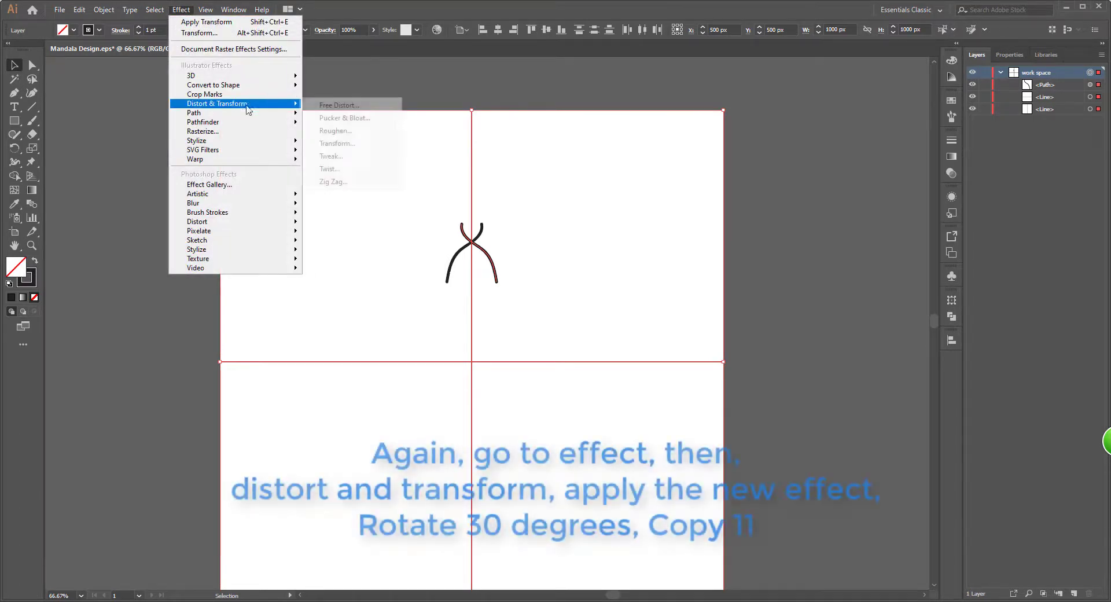
click(357, 144)
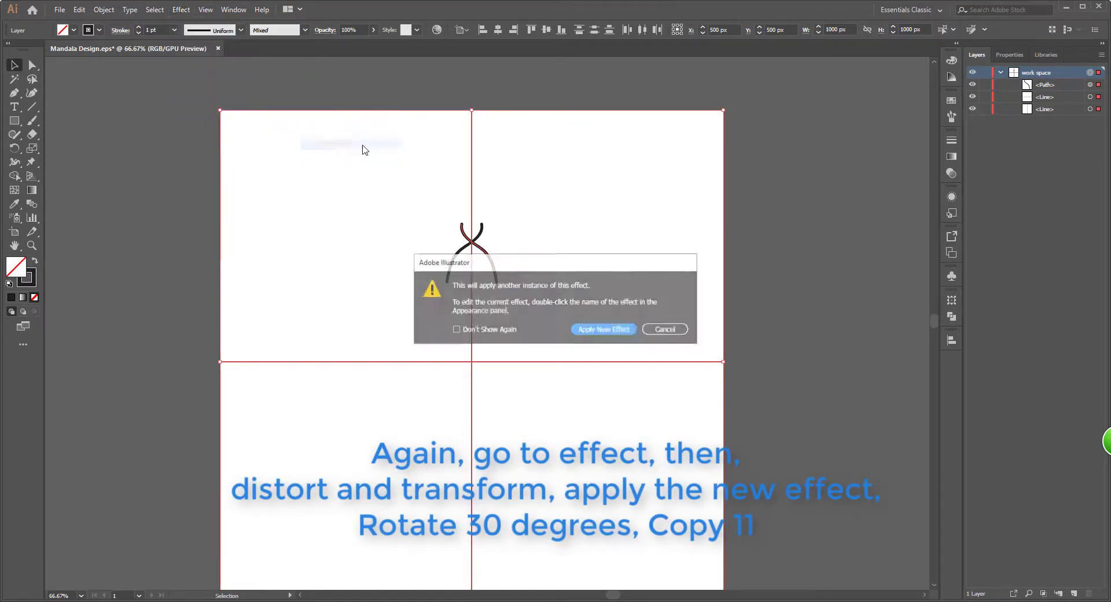
click(606, 329)
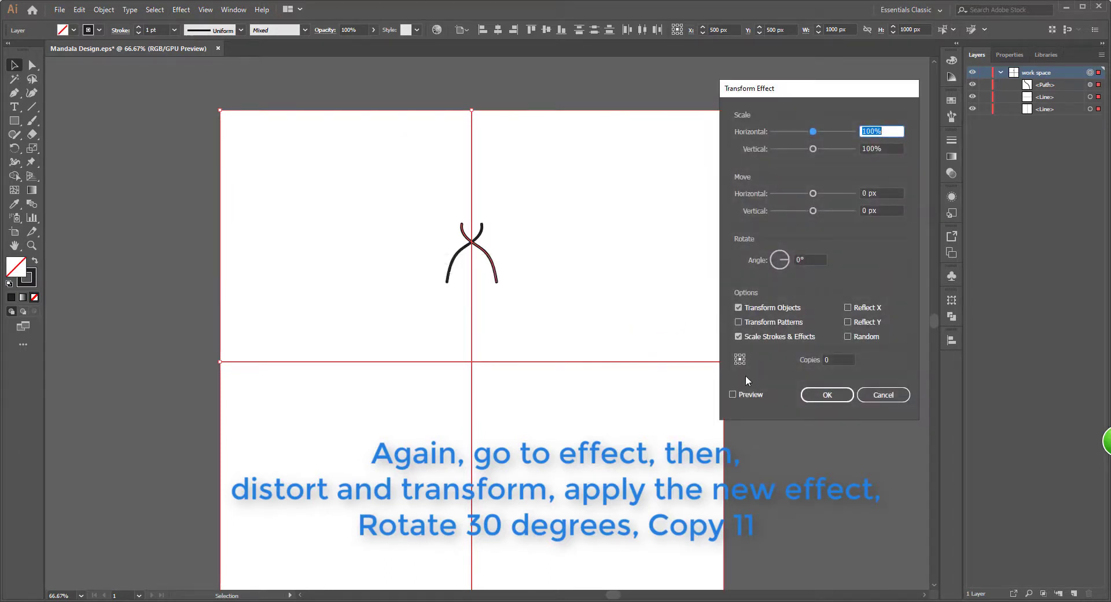
double_click(798, 260)
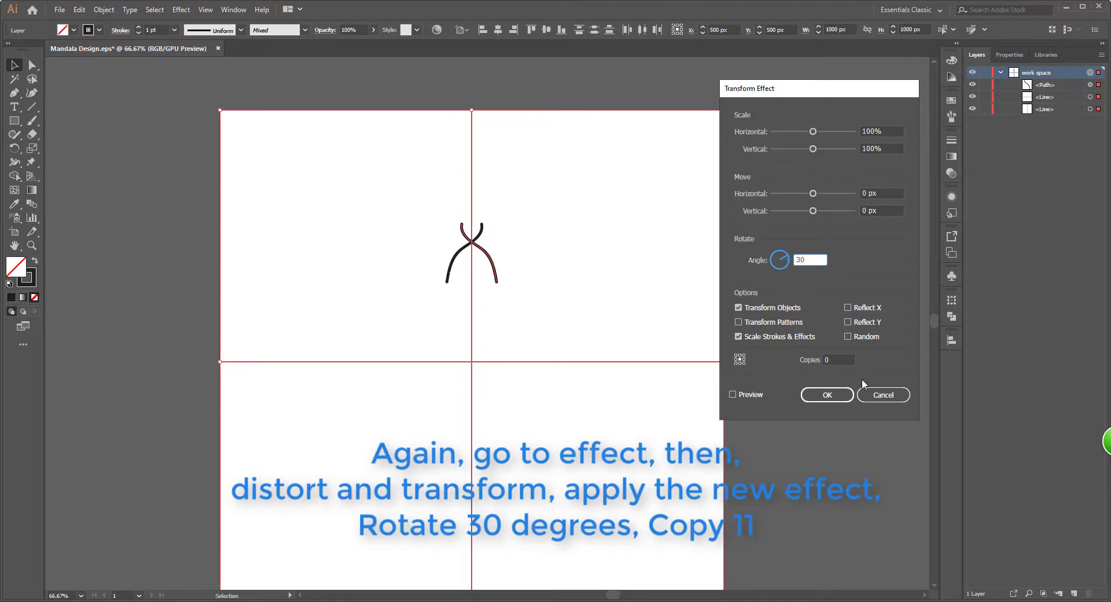
double_click(817, 361)
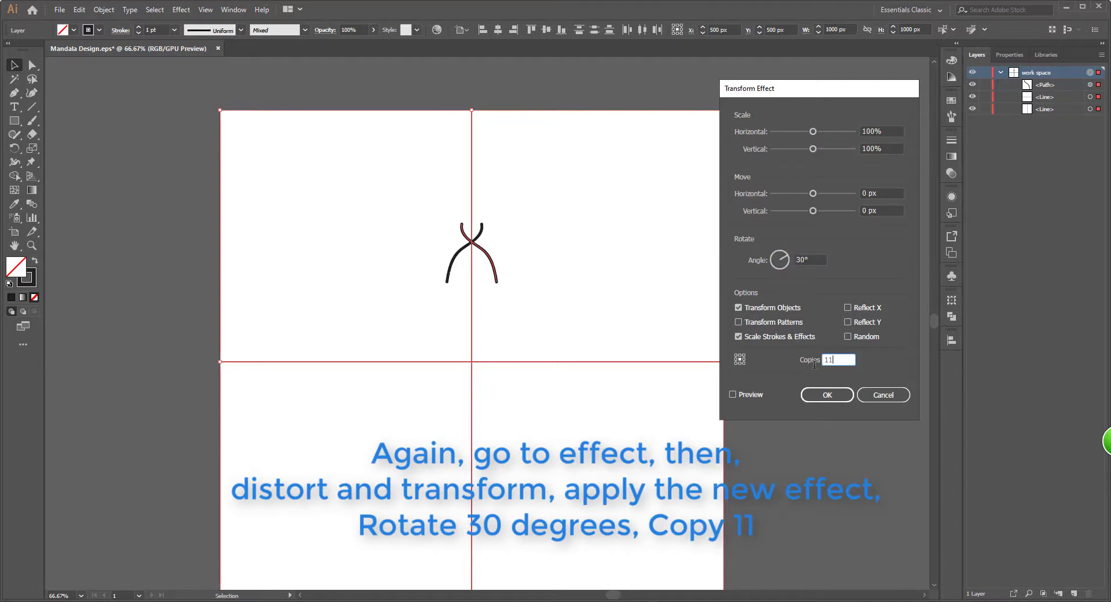
click(732, 394)
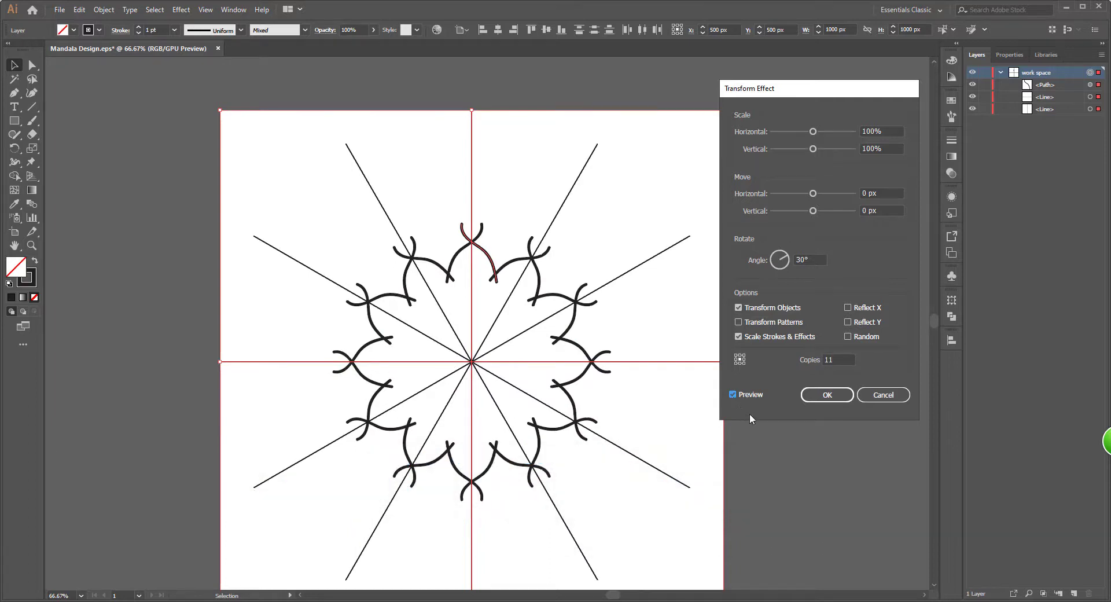
click(822, 396)
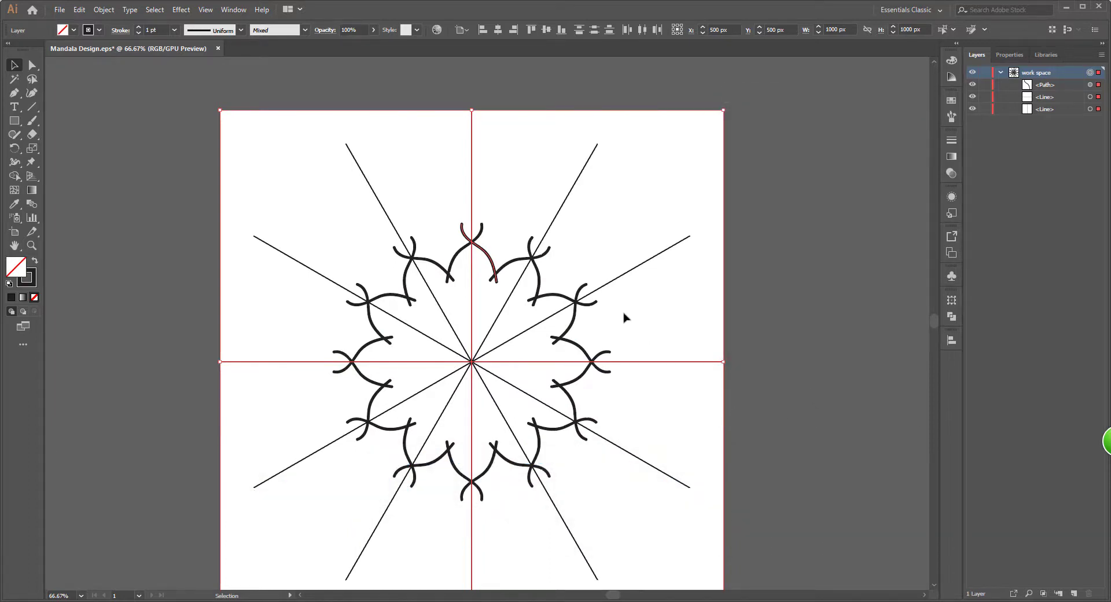
- Save the document, deselect the artwork and hide the two crossing lines in the work space layer
scroll(474, 197, down, 1)
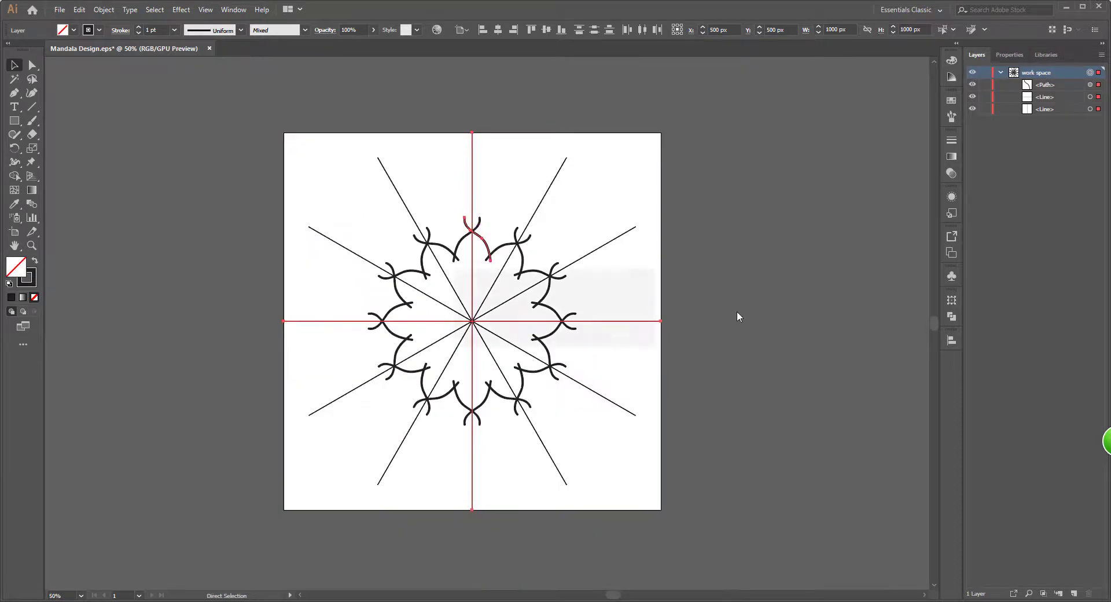
key(ctrl+s)
scroll(434, 358, down, 1)
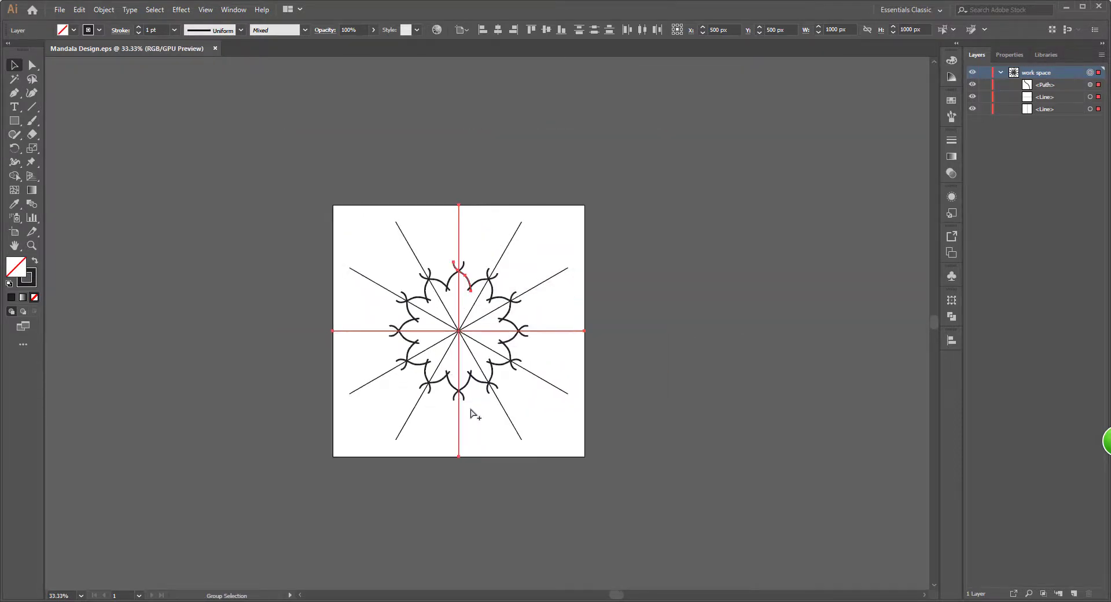
scroll(475, 413, up, 1)
click(721, 385)
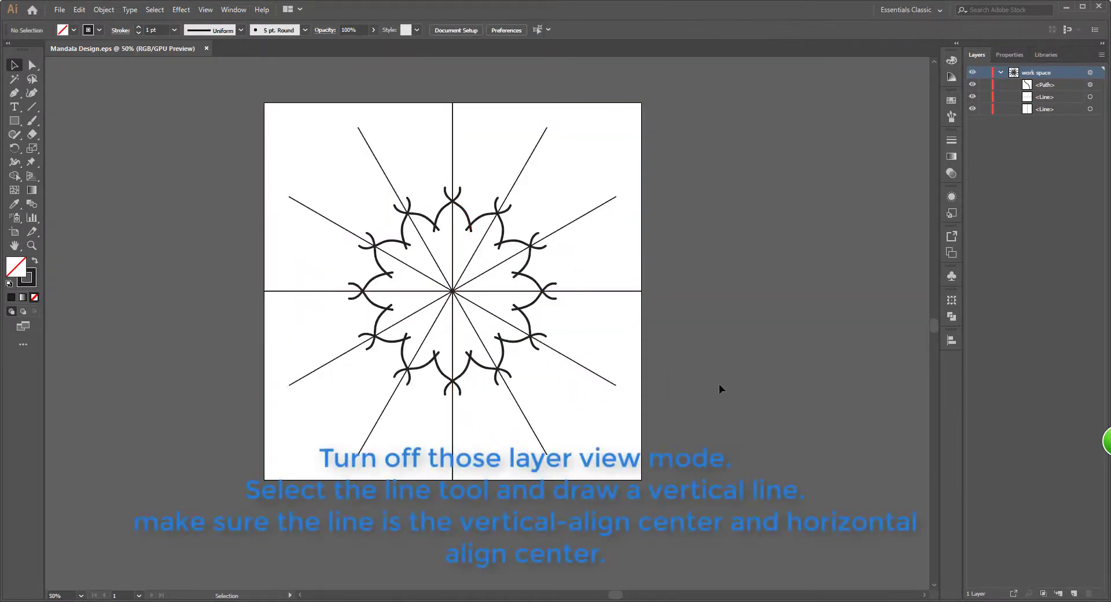
click(972, 109)
click(973, 97)
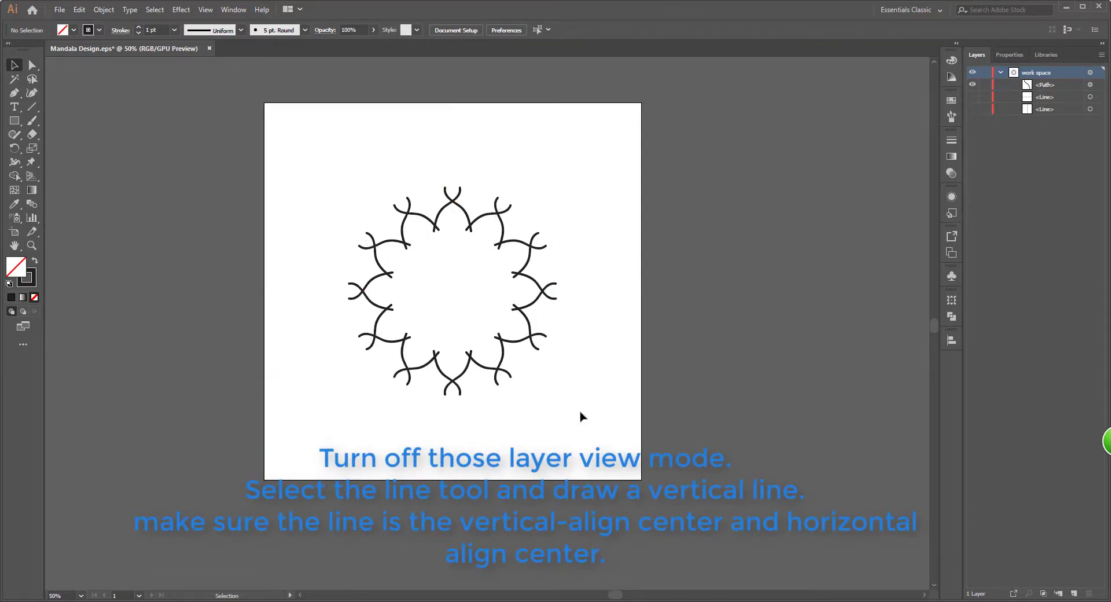
- Draw a vertical line about 1034 px long and align it to the artboard's horizontal and vertical centre
click(31, 107)
drag(366, 90, 366, 480)
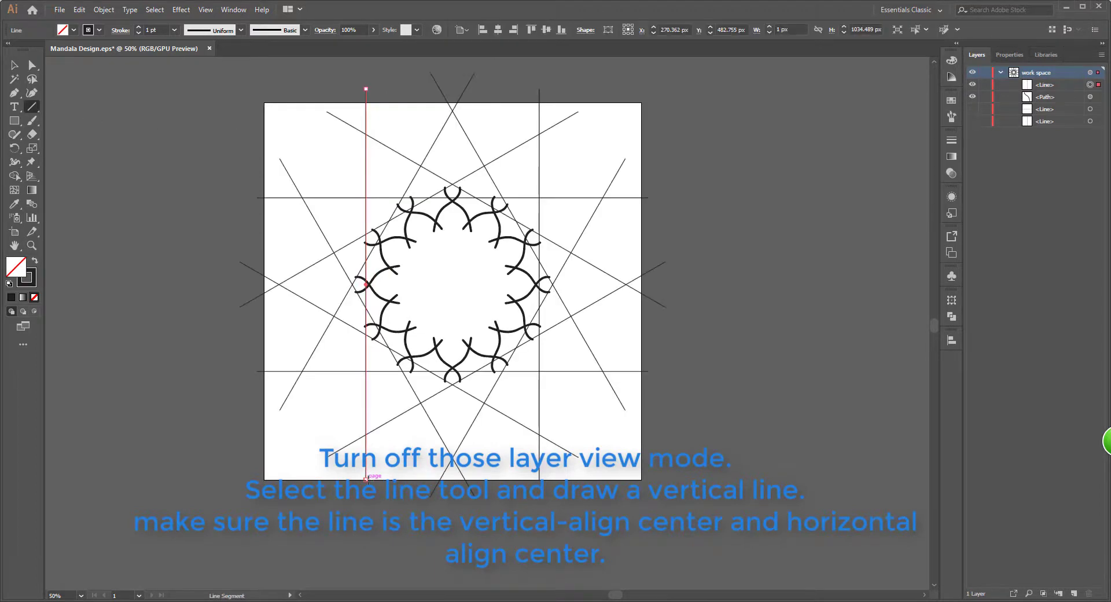
click(497, 30)
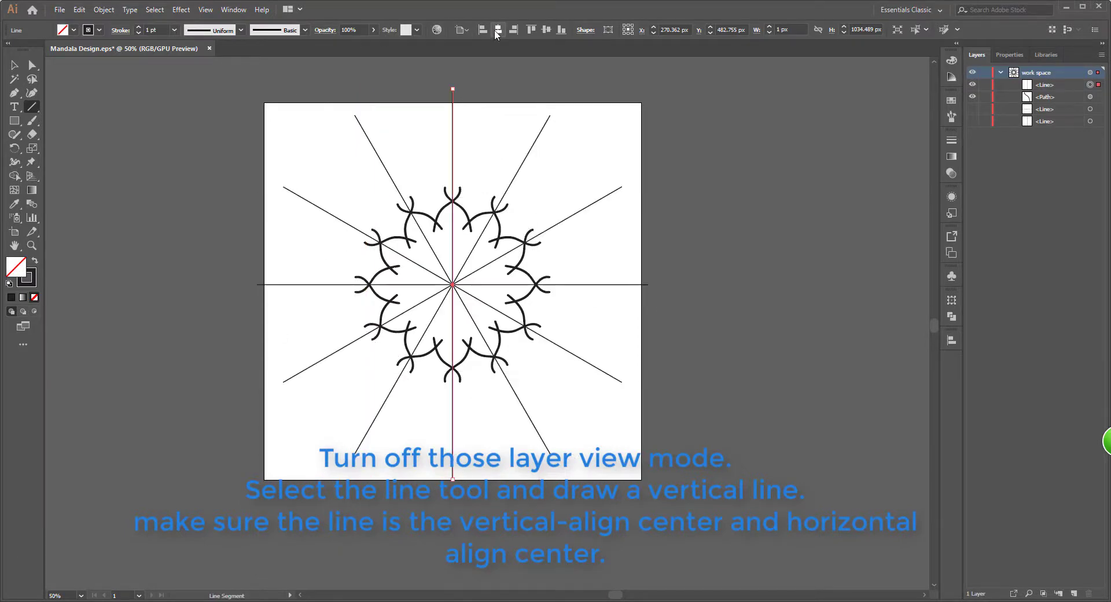
click(548, 33)
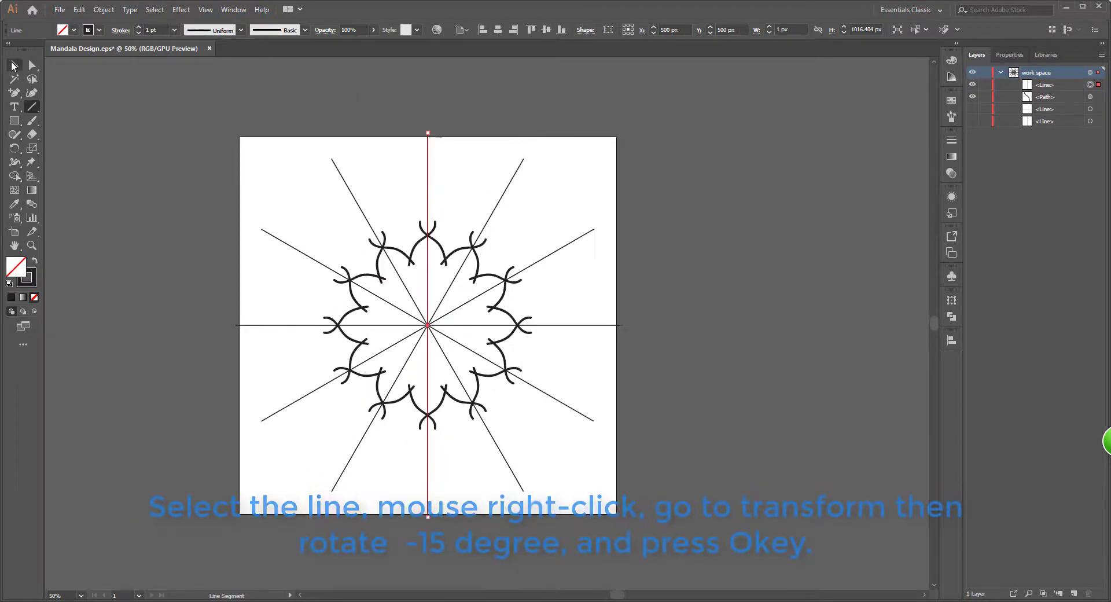
- Create a copy of the centred vertical line rotated by -15° and remove the upright original
click(408, 85)
right_click(427, 172)
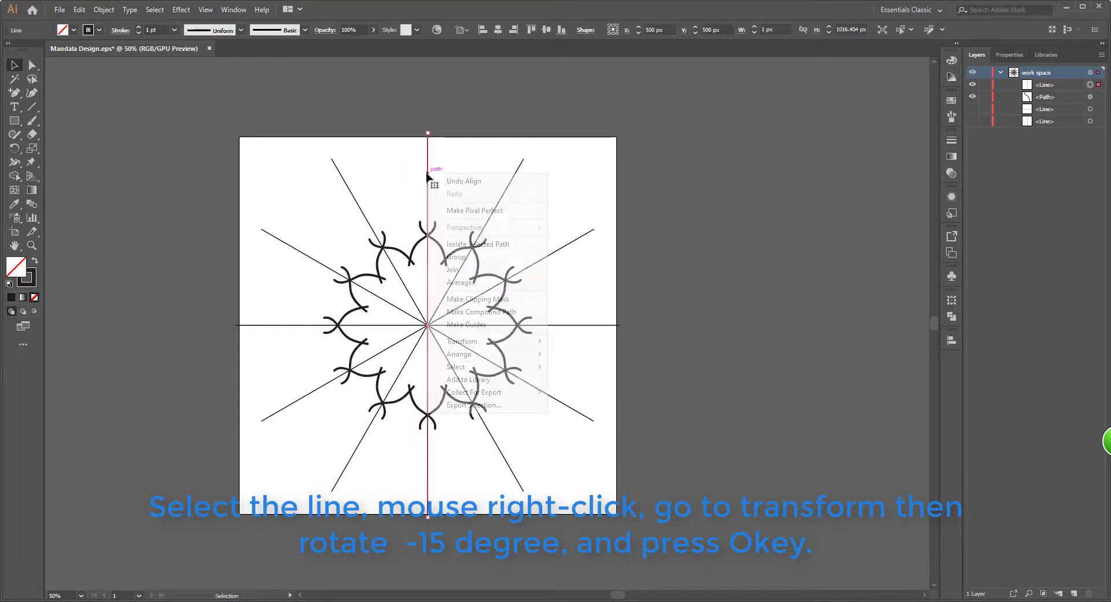
mouse_move(512, 342)
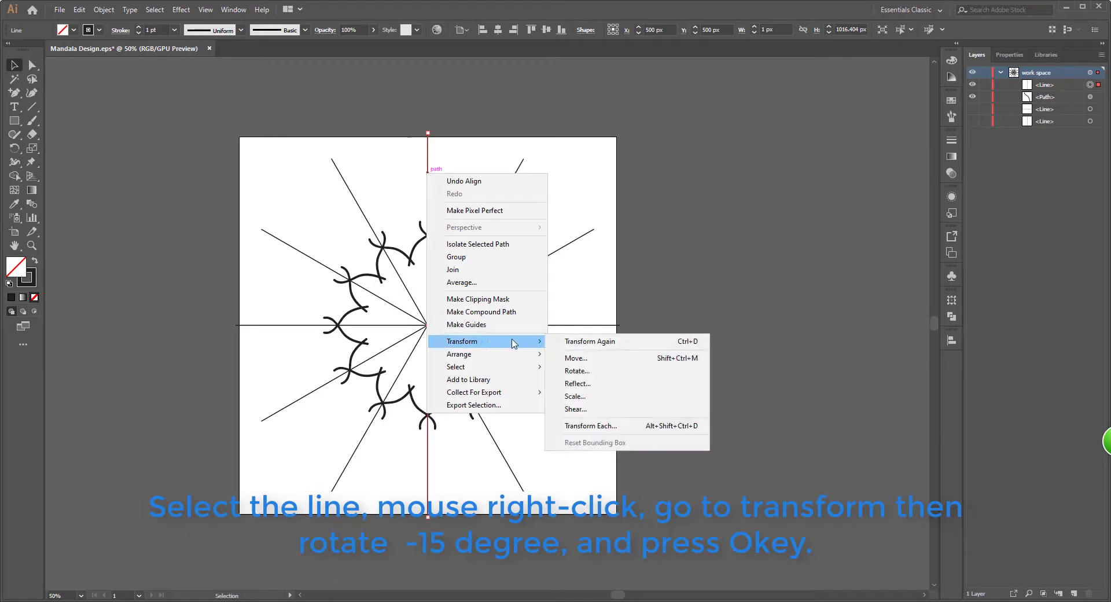
click(621, 371)
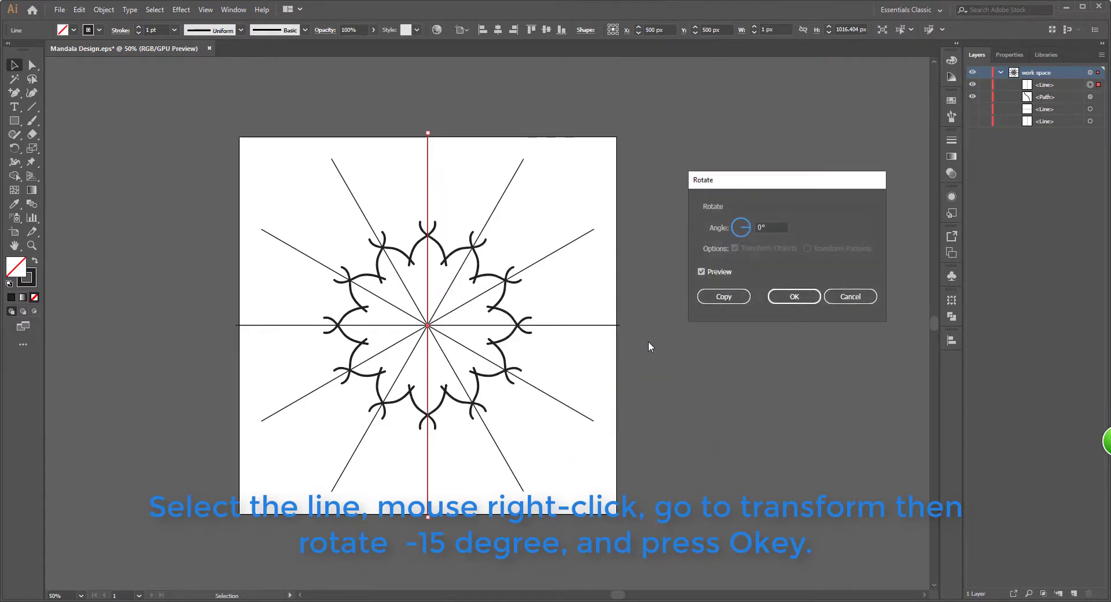
double_click(776, 227)
text(-15)
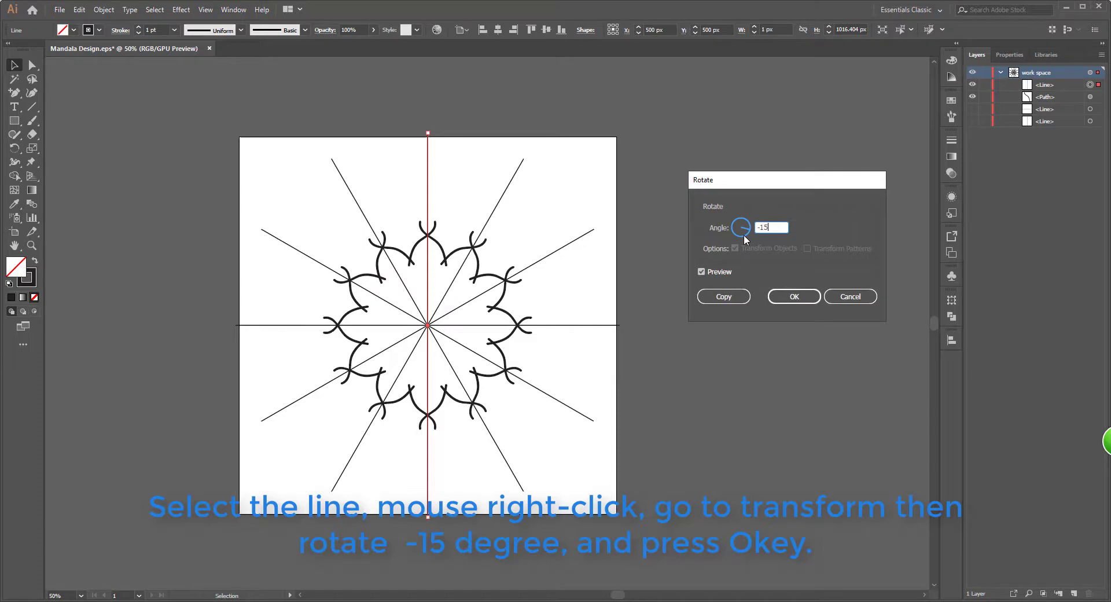
click(717, 298)
click(690, 284)
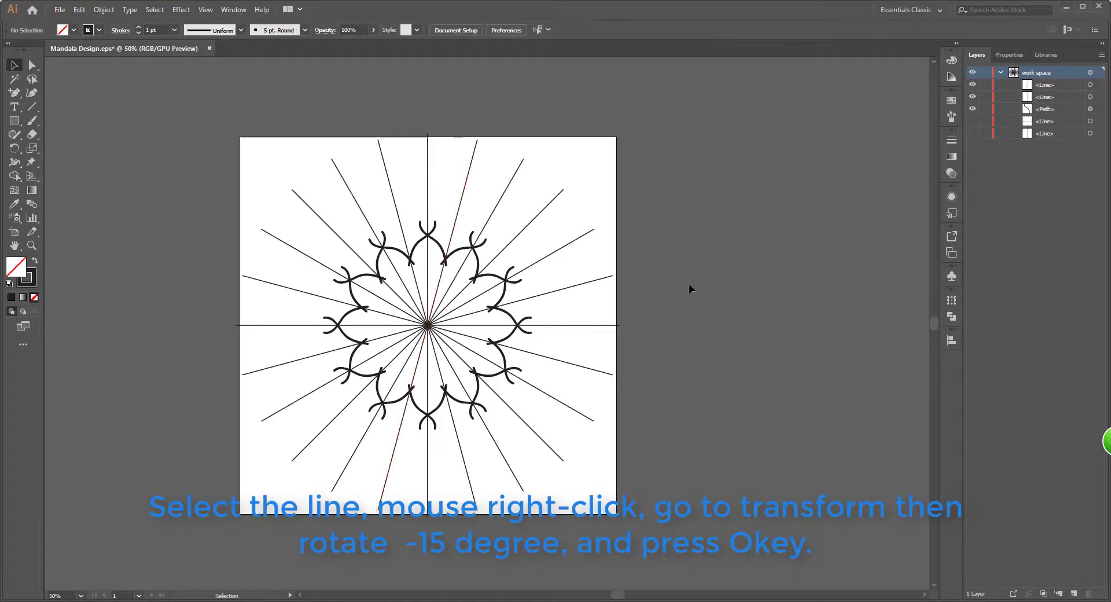
scroll(403, 228, up, 1)
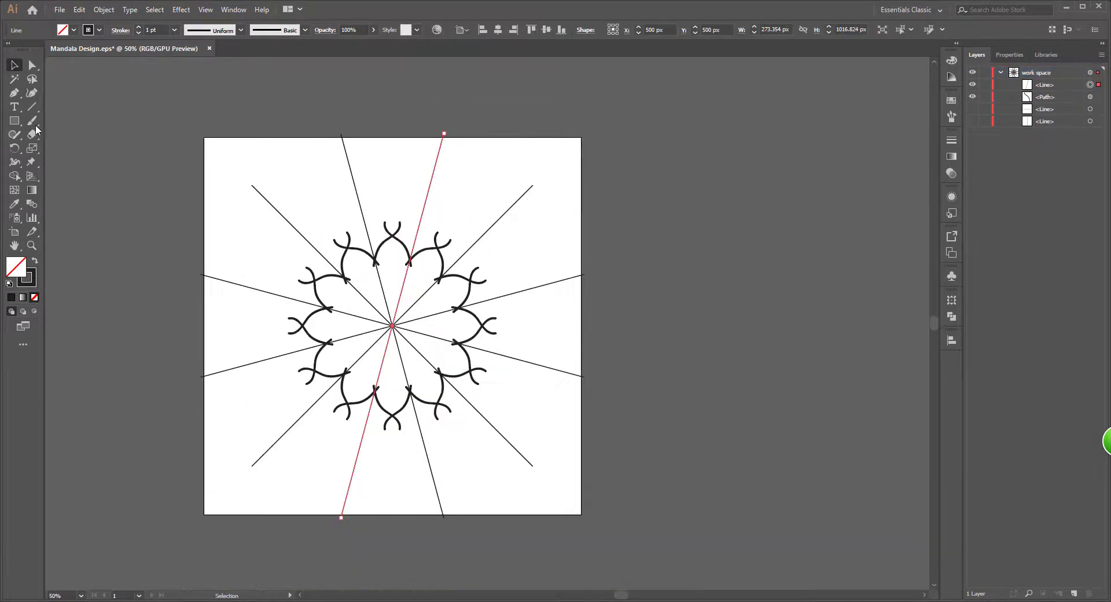
- Add an anchor point to the slanted line at the centre of the mandala using the Add Anchor Point tool
drag(15, 94, 106, 112)
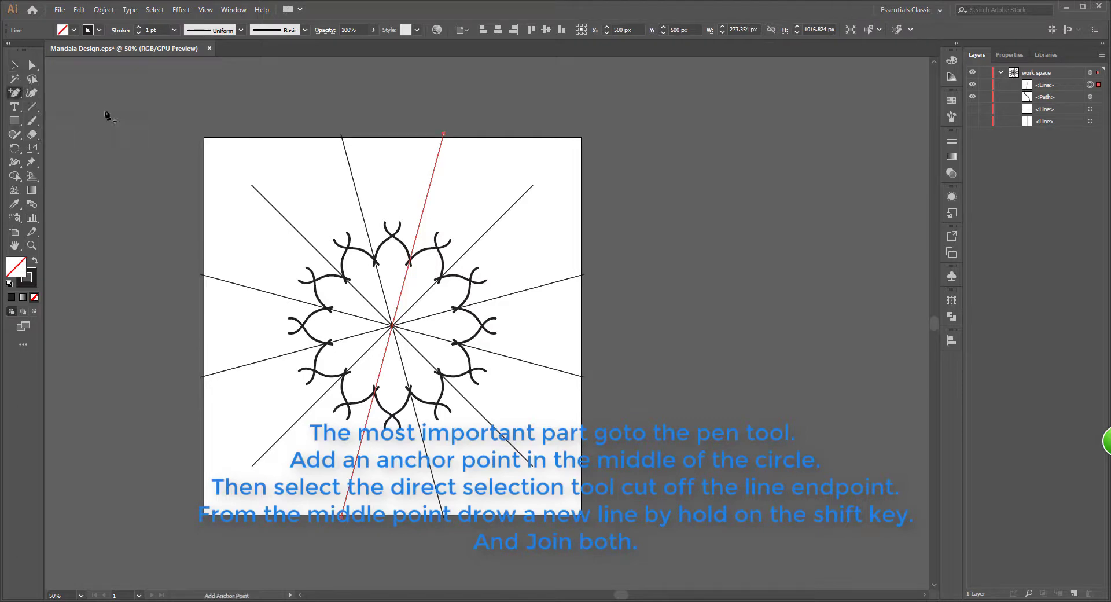
scroll(393, 330, up, 2)
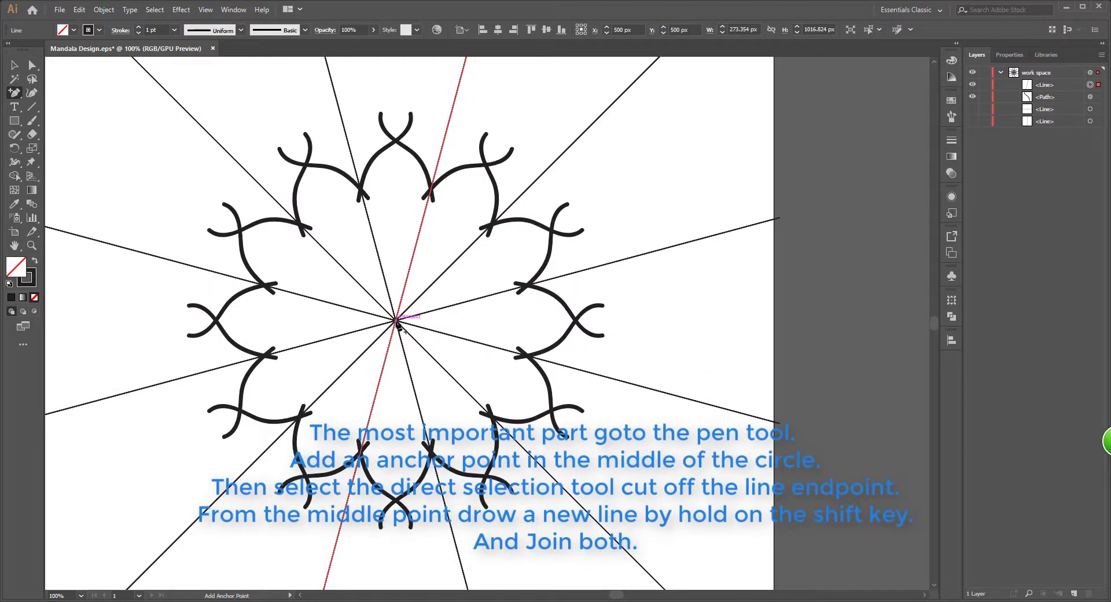
click(397, 323)
scroll(396, 323, down, 3)
scroll(396, 323, down, 1)
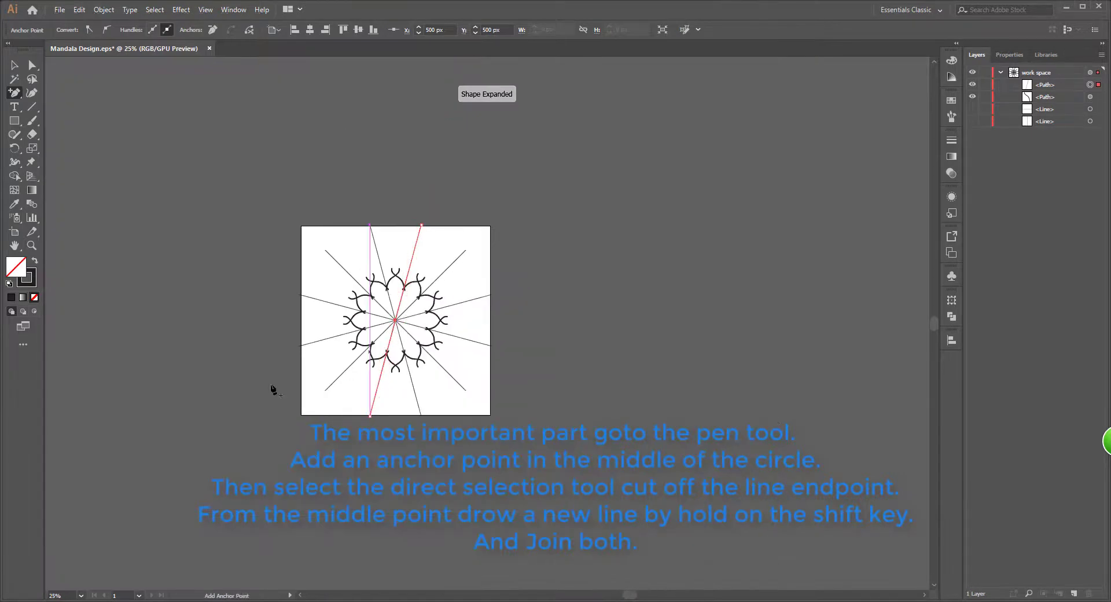
click(33, 65)
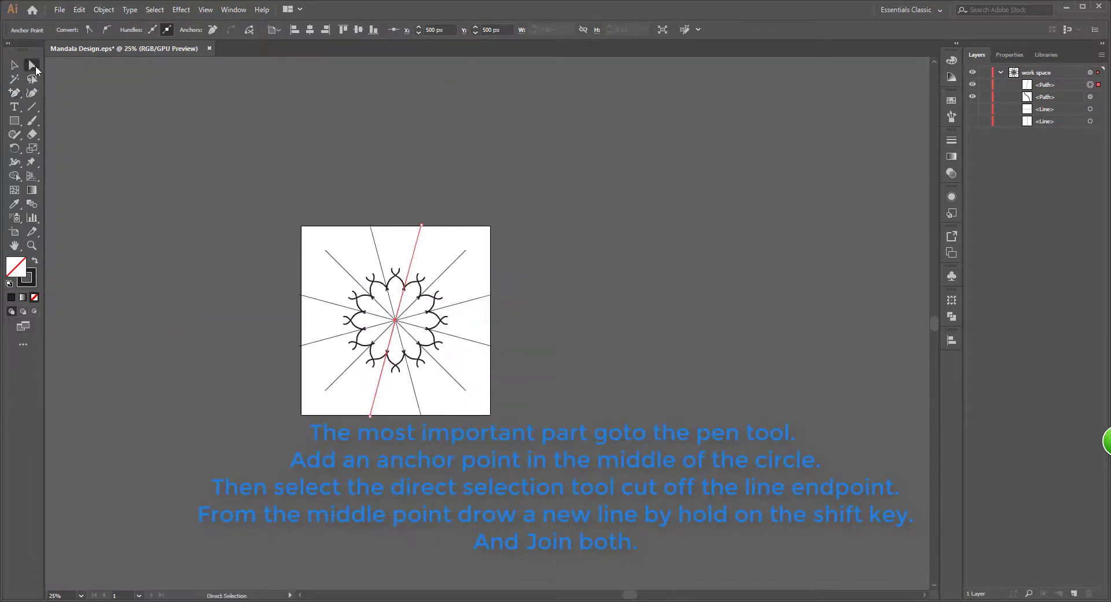
scroll(383, 440, up, 1)
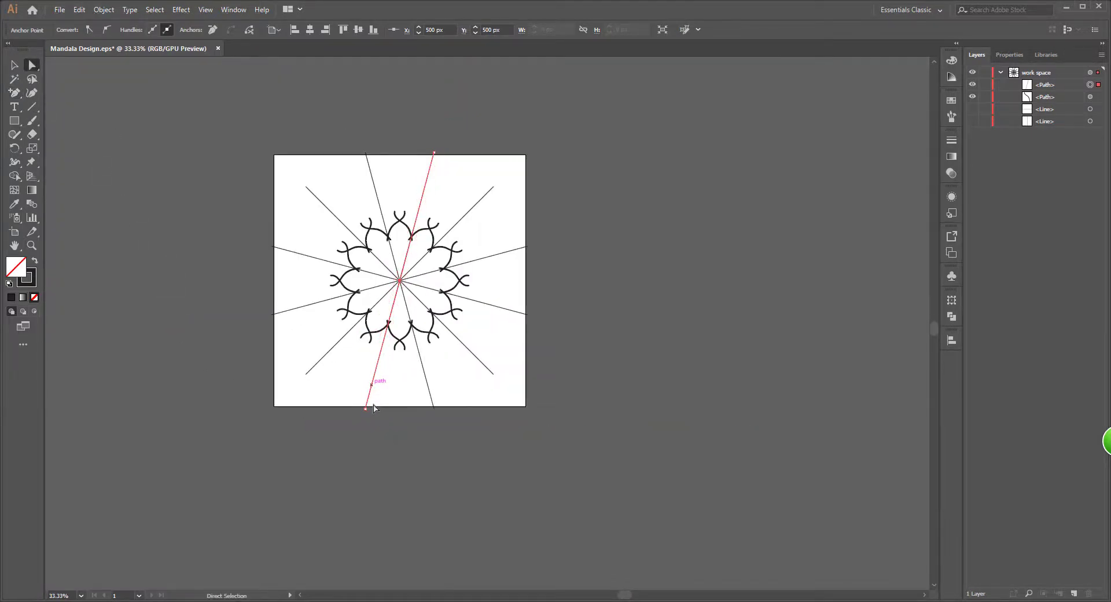
key(Delete)
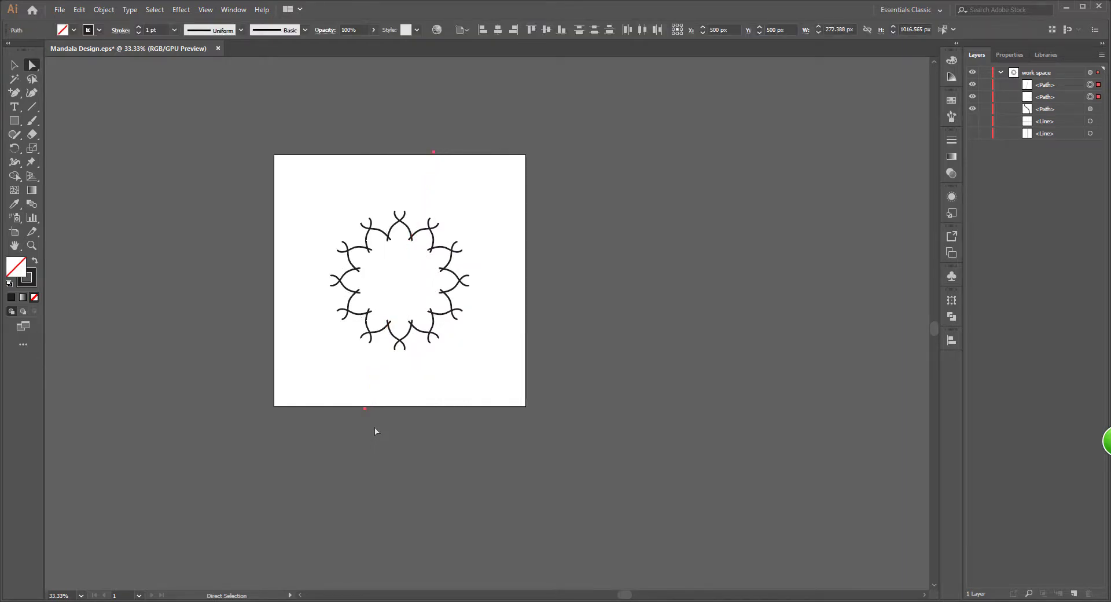
key(ctrl+z)
- Delete the slanted line's segment below the centre anchor using Direct Selection, keeping its upper half
scroll(350, 385, up, 2)
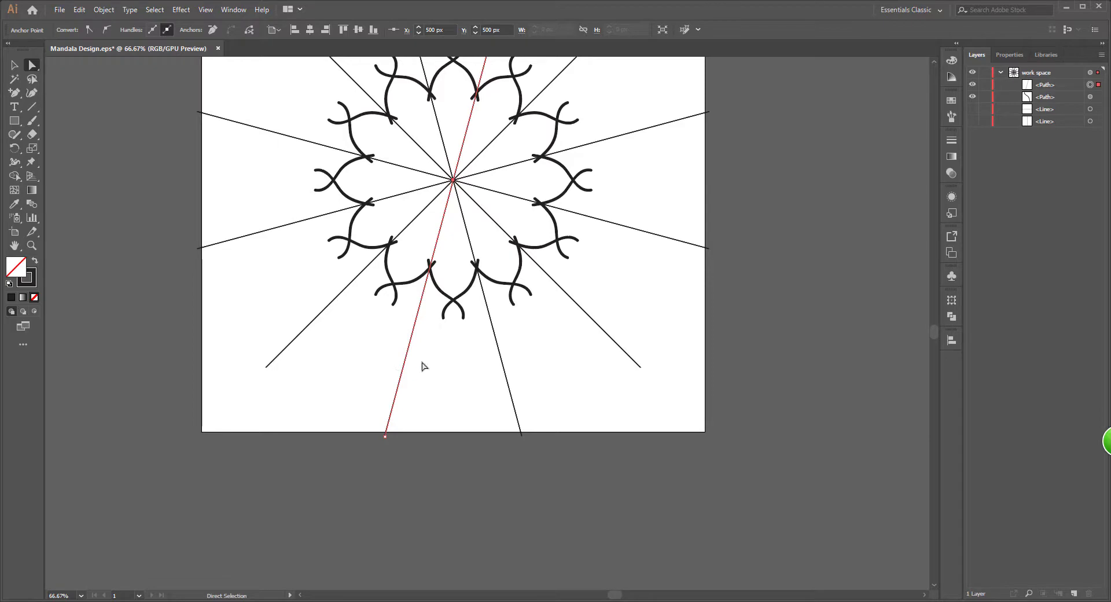
drag(421, 366, 362, 397)
drag(442, 378, 360, 404)
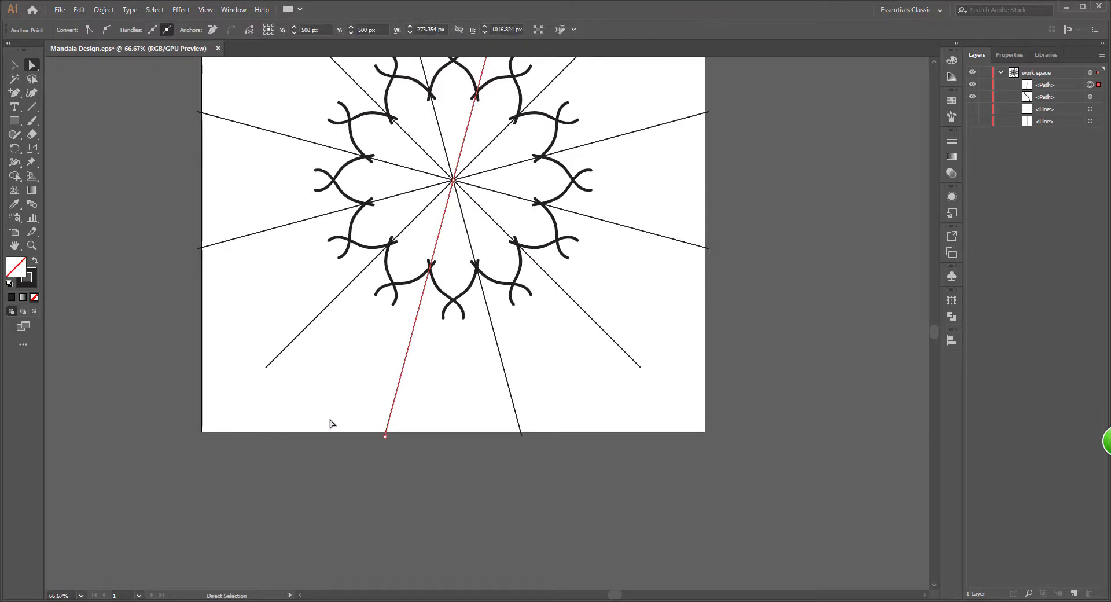
key(Delete)
scroll(351, 408, down, 1)
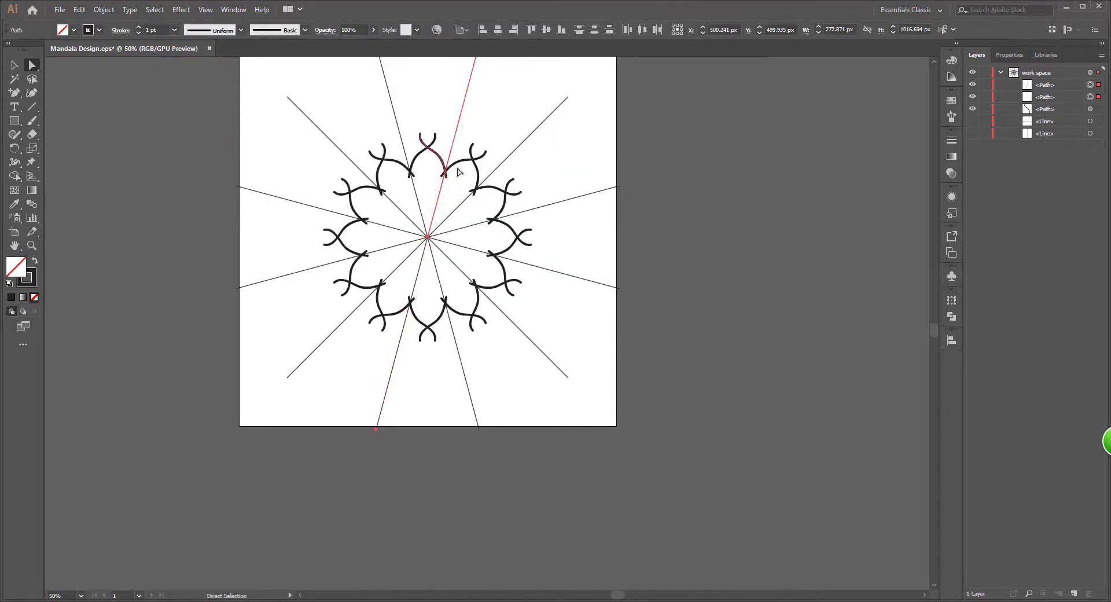
scroll(459, 171, up, 1)
scroll(478, 169, up, 2)
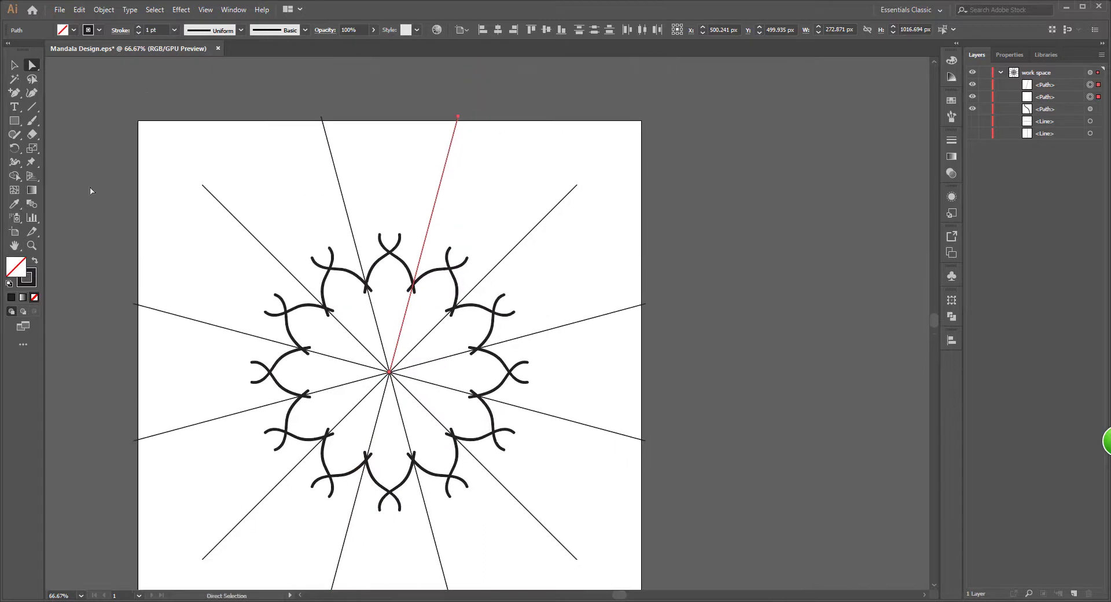
- Extend the slanted line with the Pen tool from the centre straight up and across to its upper endpoint, closing a triangular wedge
click(17, 96)
click(58, 94)
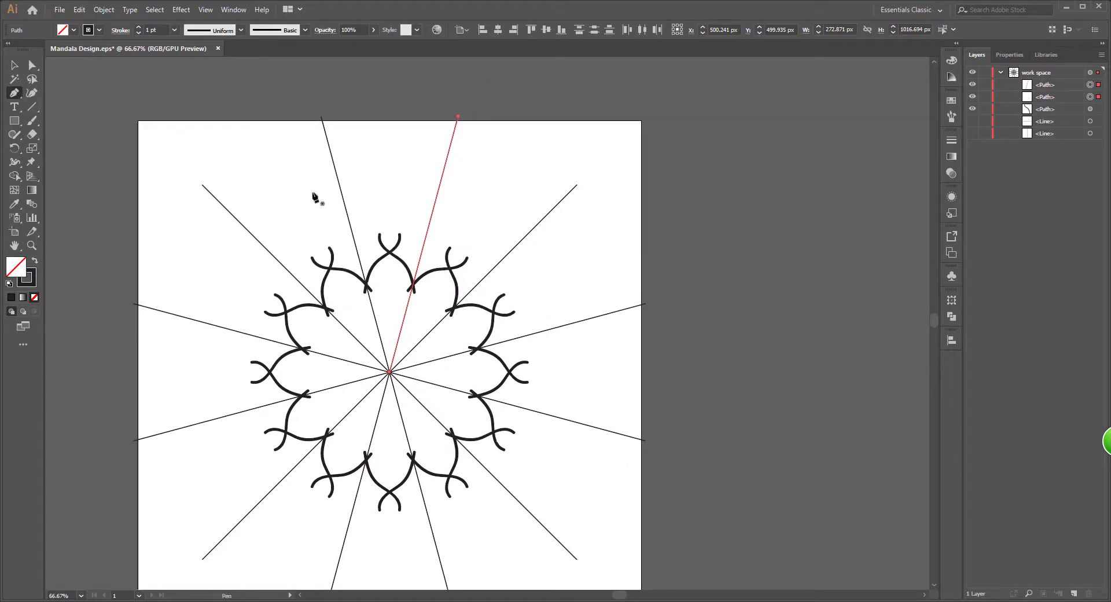
click(390, 371)
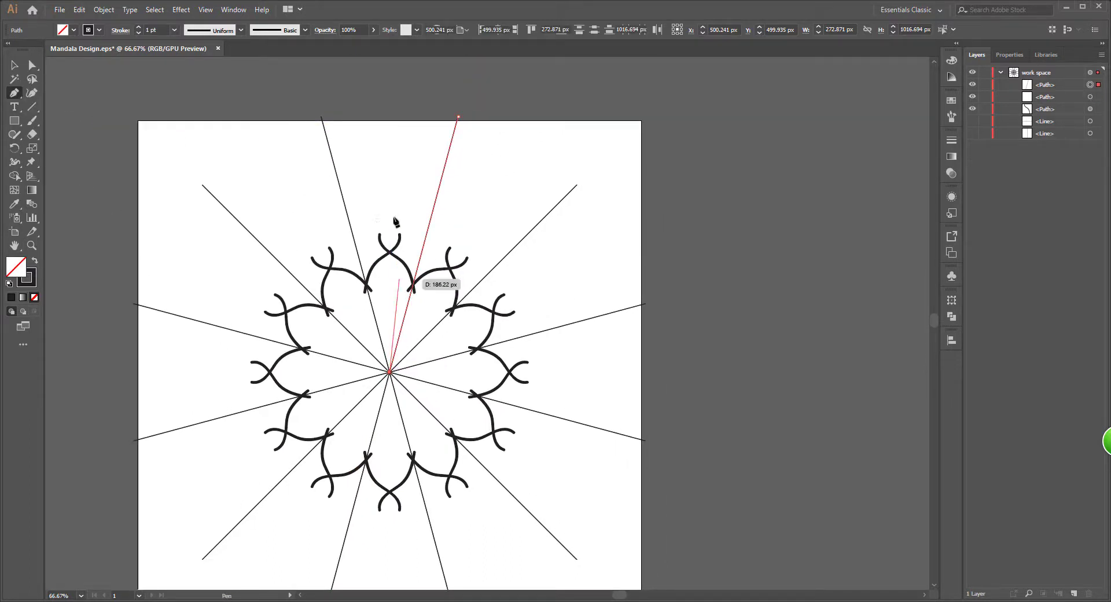
click(391, 117)
click(459, 116)
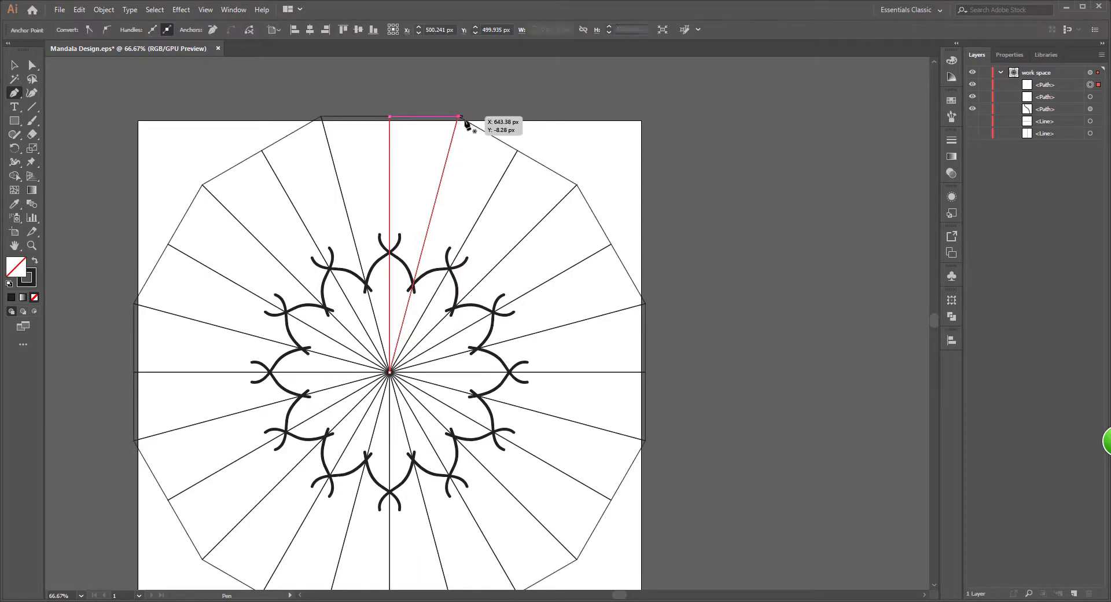
- Make a clipping mask from the triangular wedge and the other slanted path inside the work space layer
click(14, 64)
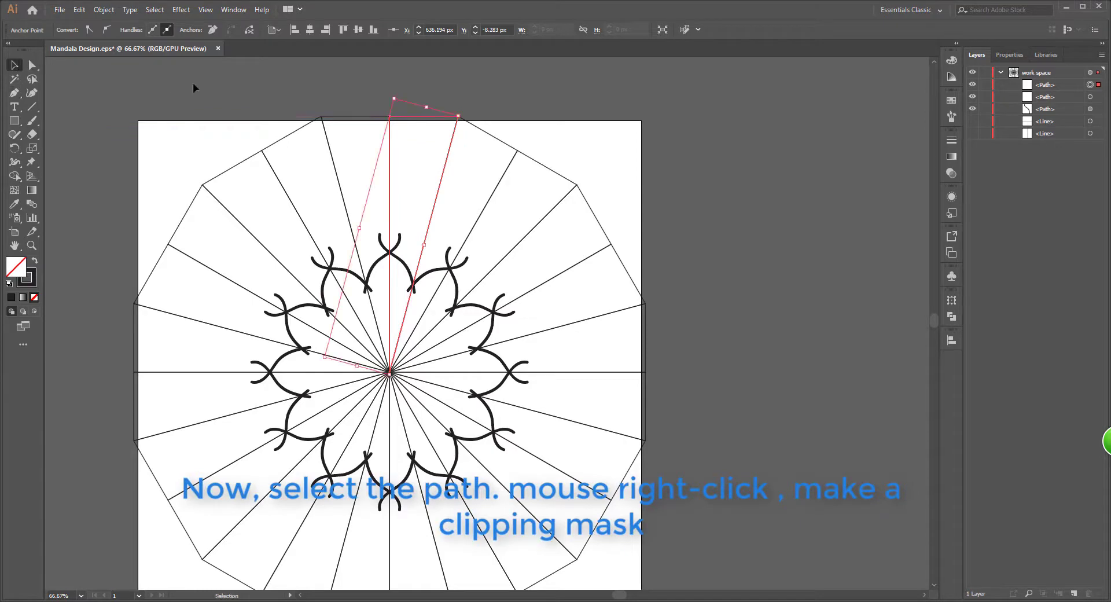
click(307, 86)
scroll(312, 93, down, 1)
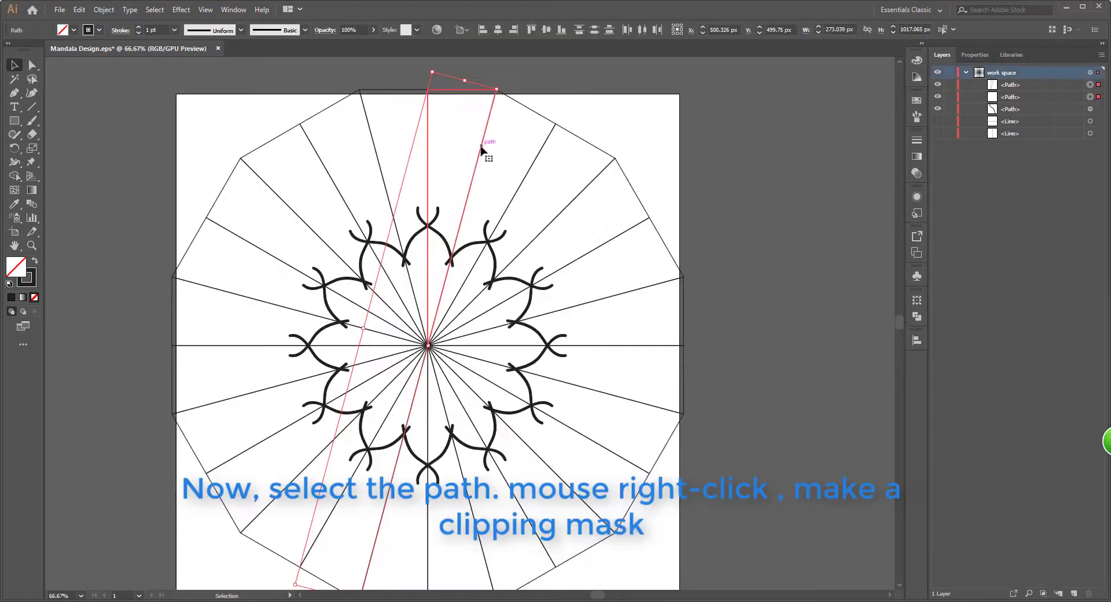
right_click(480, 148)
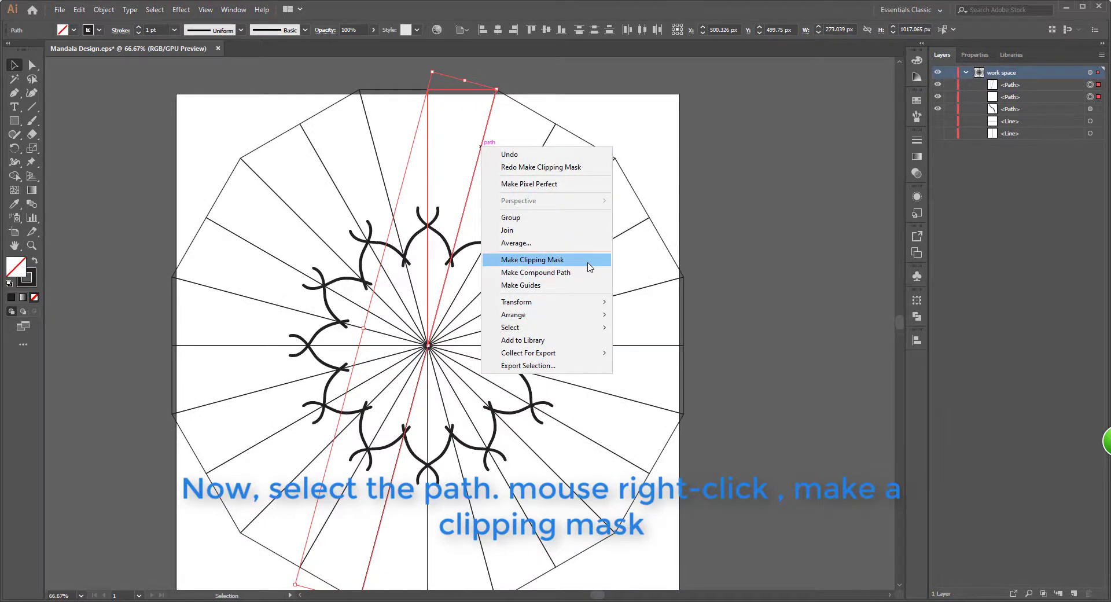
click(589, 266)
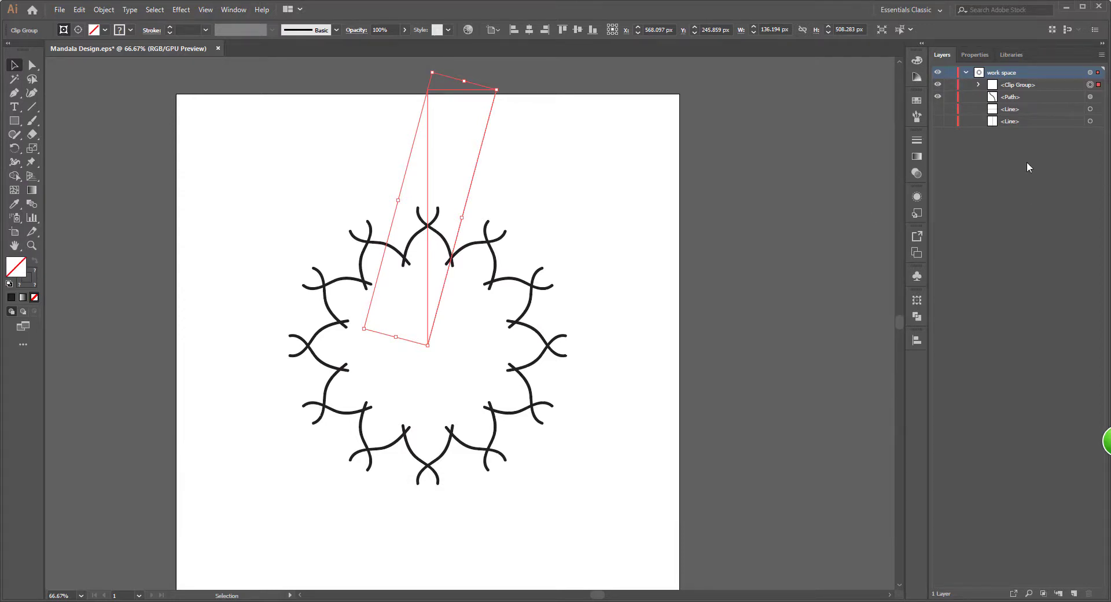
- Show the two hidden line objects in the work space layer and clear the selection
drag(938, 109, 937, 122)
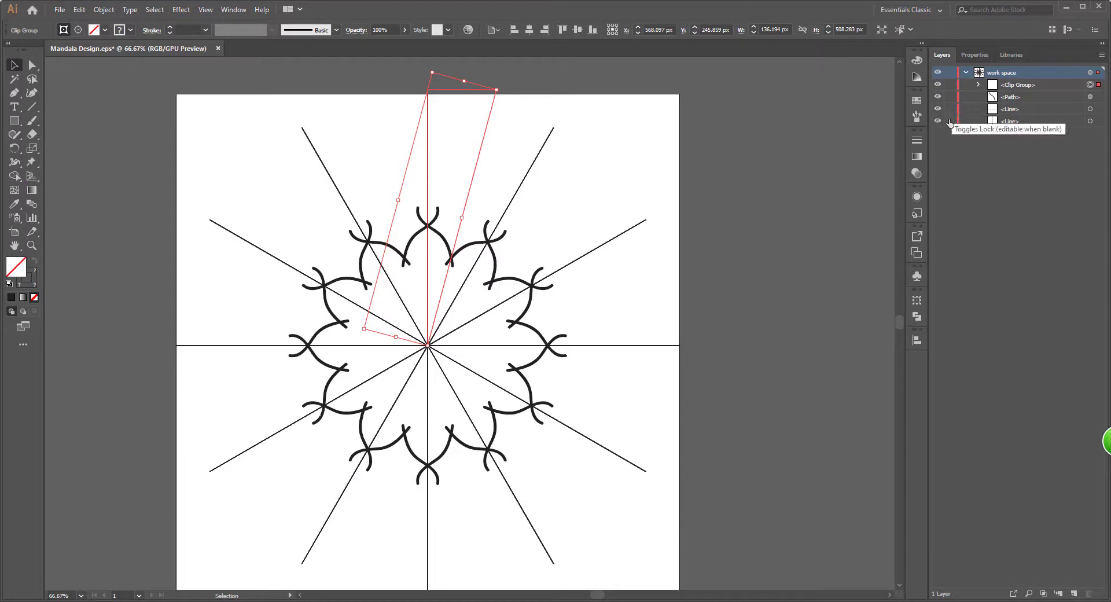
click(783, 226)
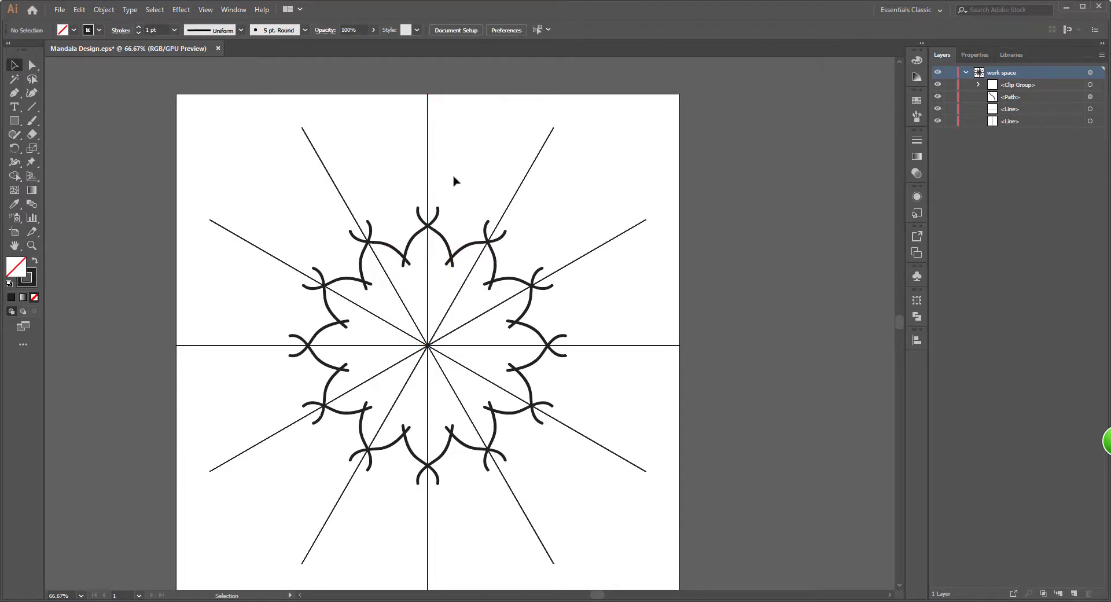
click(478, 164)
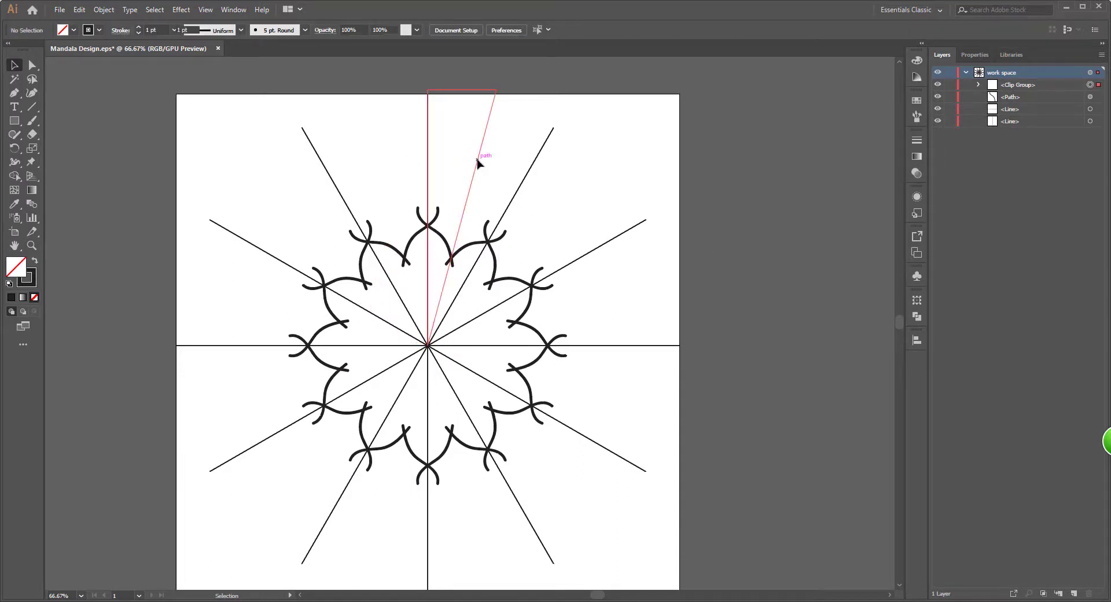
click(741, 134)
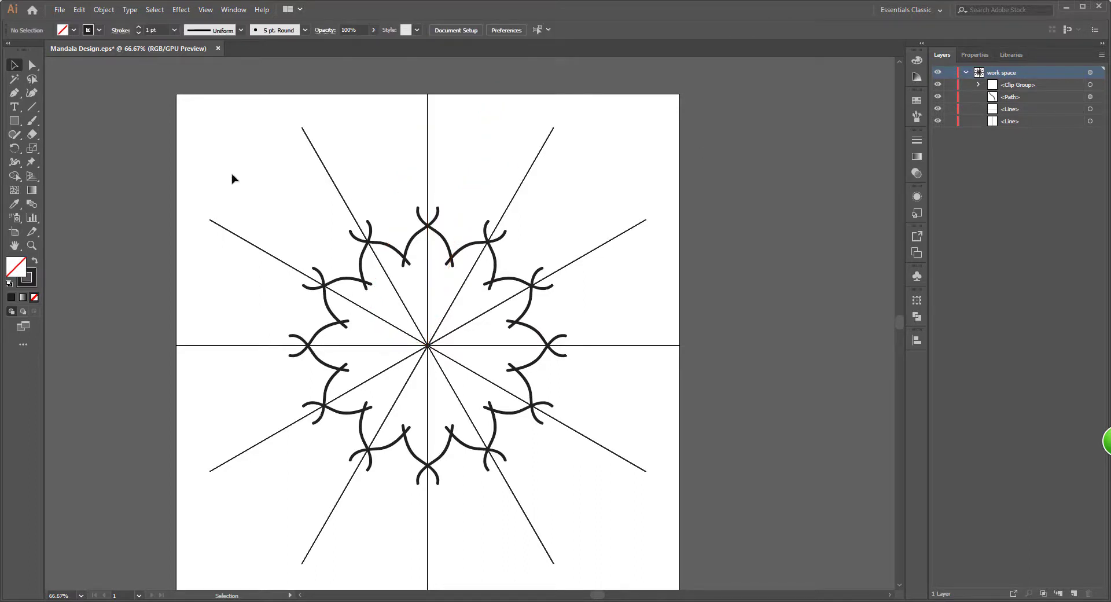
- Paint several freehand Paintbrush strokes around the mandala's outer area to test the mirrored and rotated repetition
click(31, 121)
drag(396, 176, 428, 160)
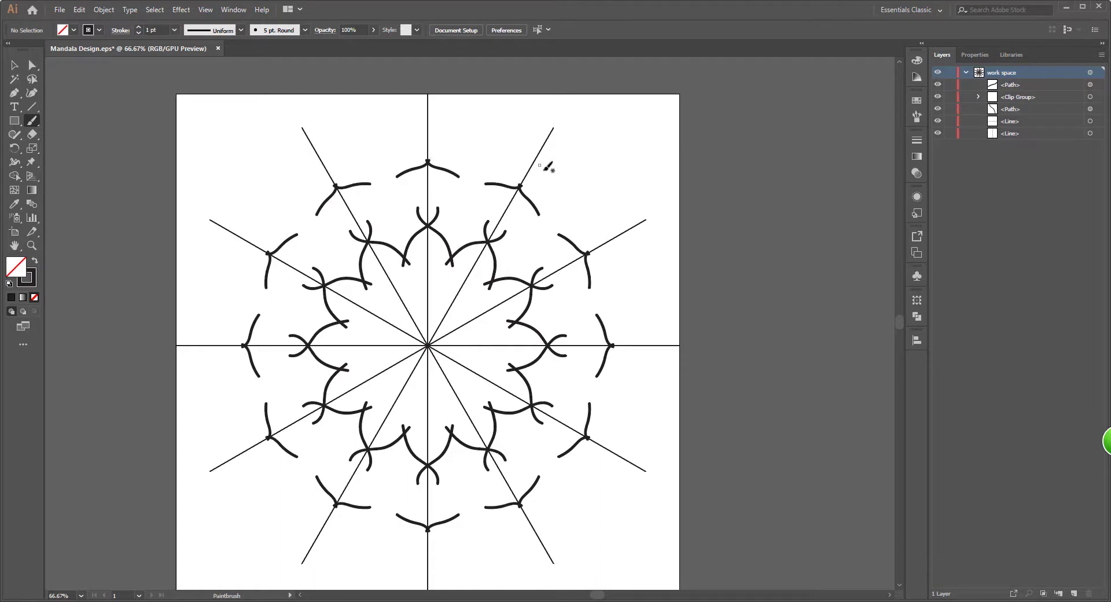
mouse_move(540, 174)
mouse_down()
mouse_move(491, 140)
mouse_move(417, 143)
mouse_up()
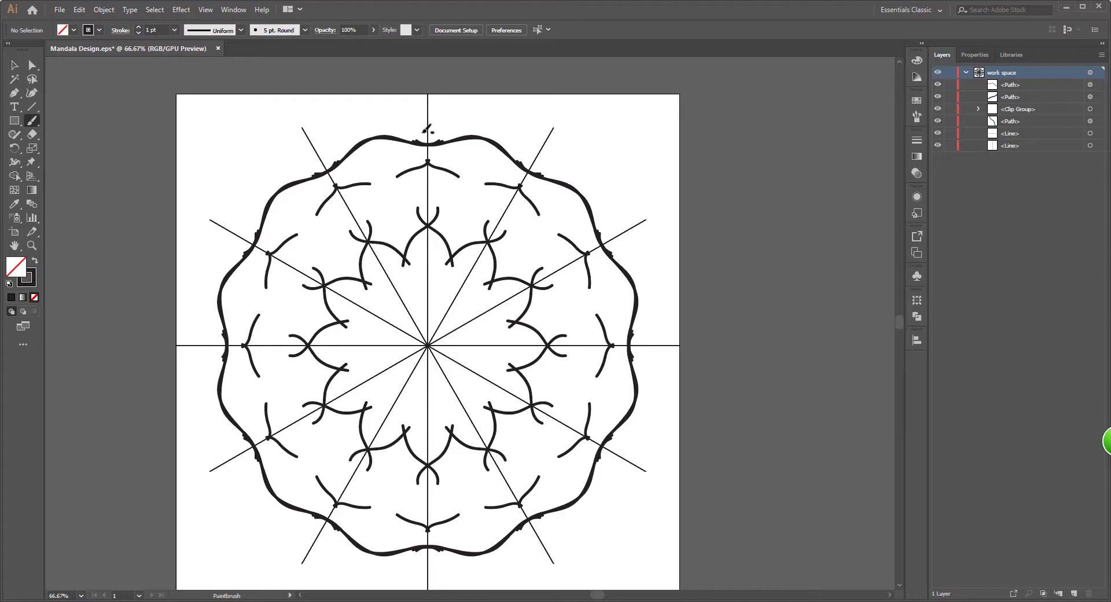
mouse_move(427, 129)
mouse_down()
mouse_move(416, 113)
mouse_move(440, 119)
mouse_move(433, 132)
mouse_up()
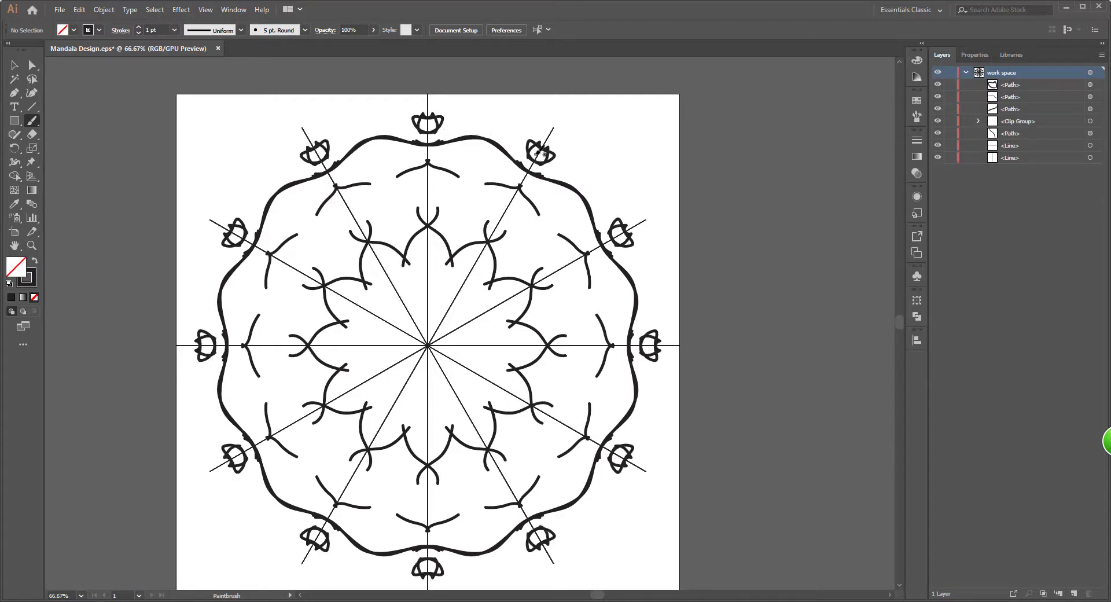
mouse_move(541, 152)
mouse_down()
mouse_move(513, 156)
mouse_move(525, 128)
mouse_move(553, 127)
mouse_move(586, 183)
mouse_up()
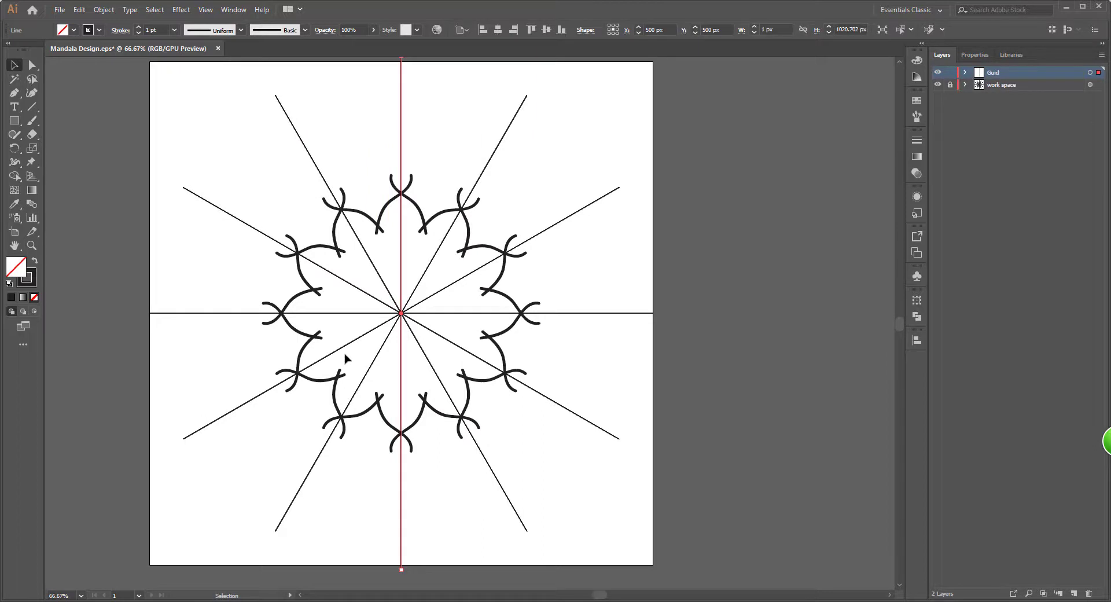
scroll(248, 240, down, 1)
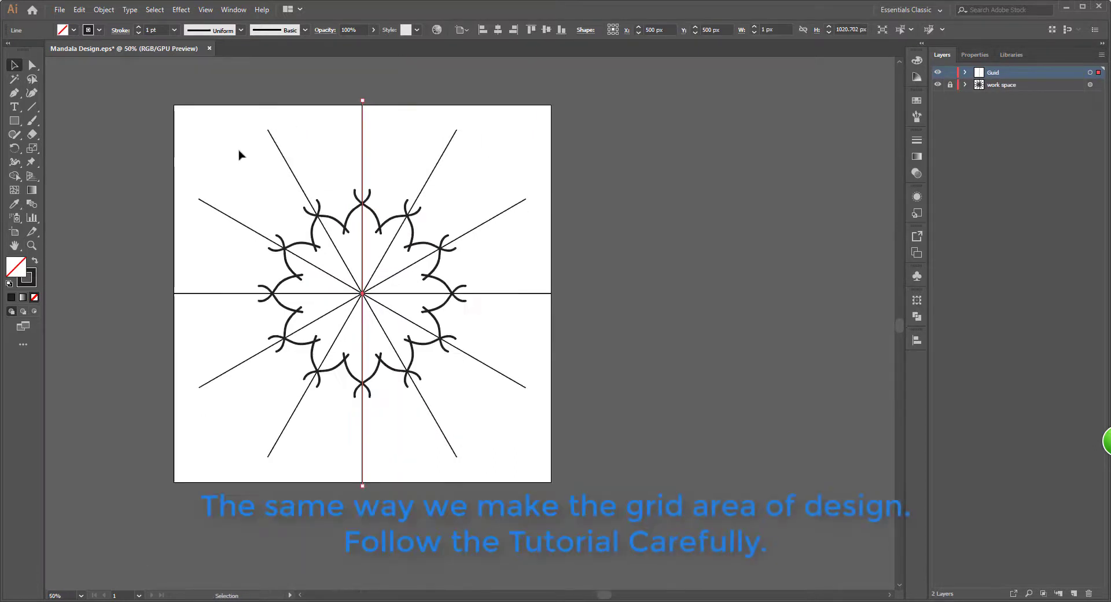
click(182, 11)
mouse_move(282, 104)
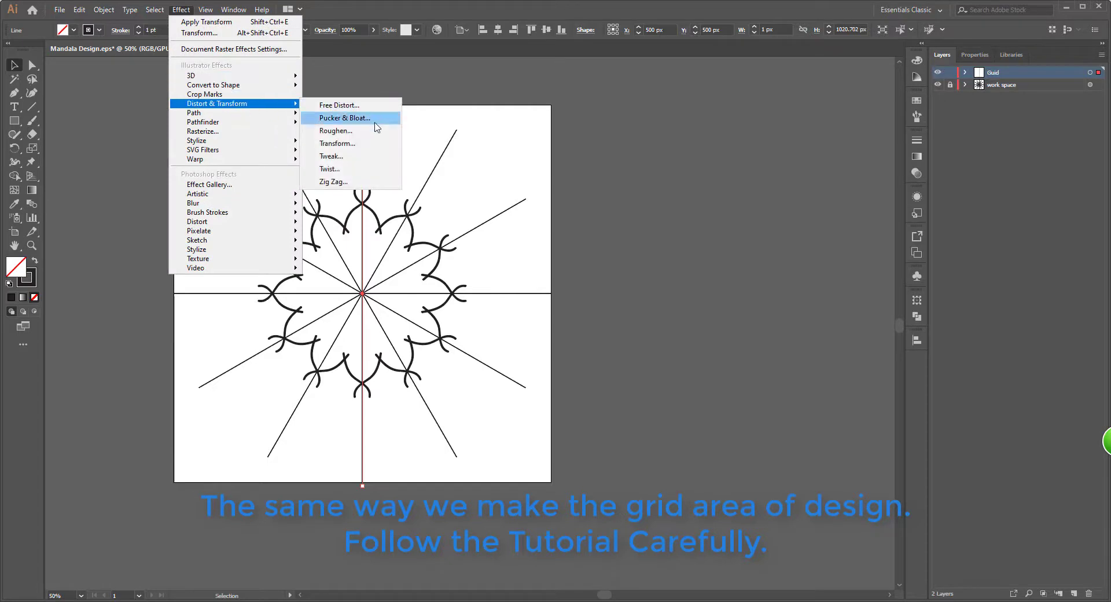
click(377, 143)
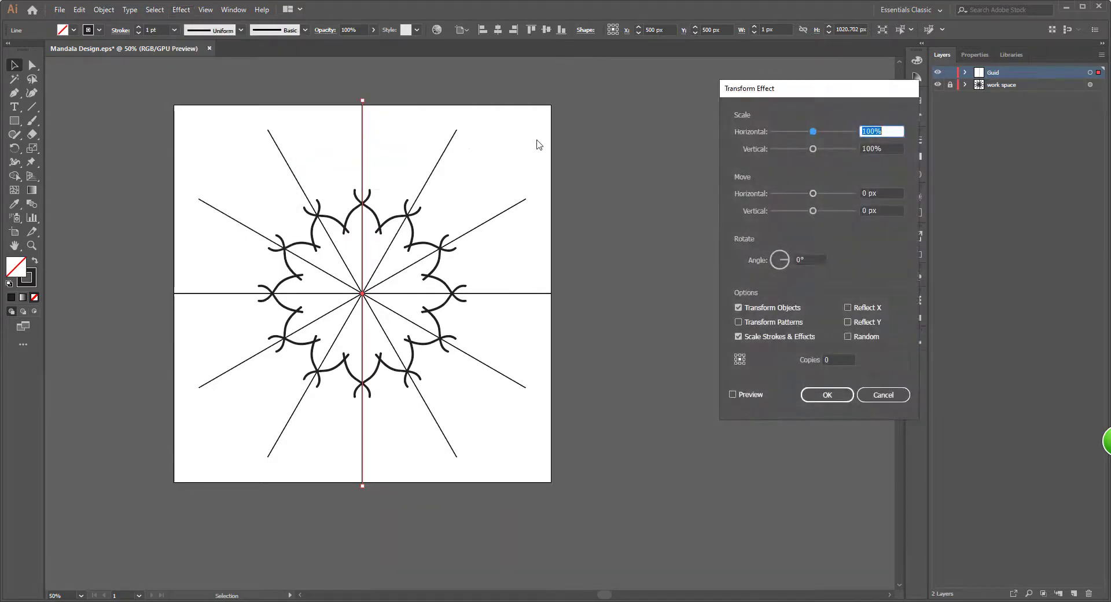
click(731, 397)
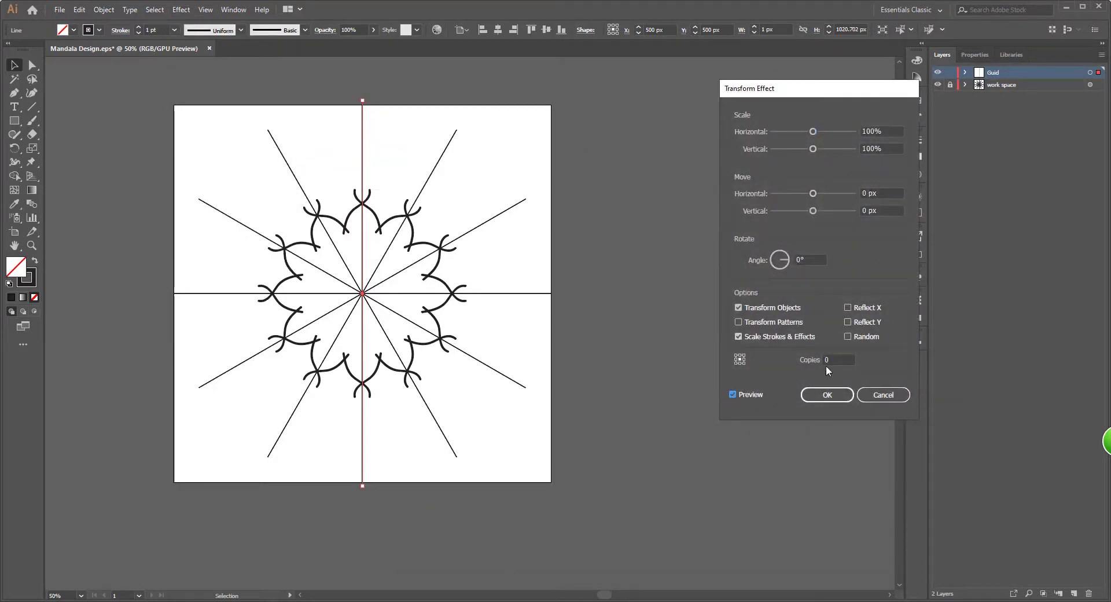
click(840, 360)
text(11)
click(811, 260)
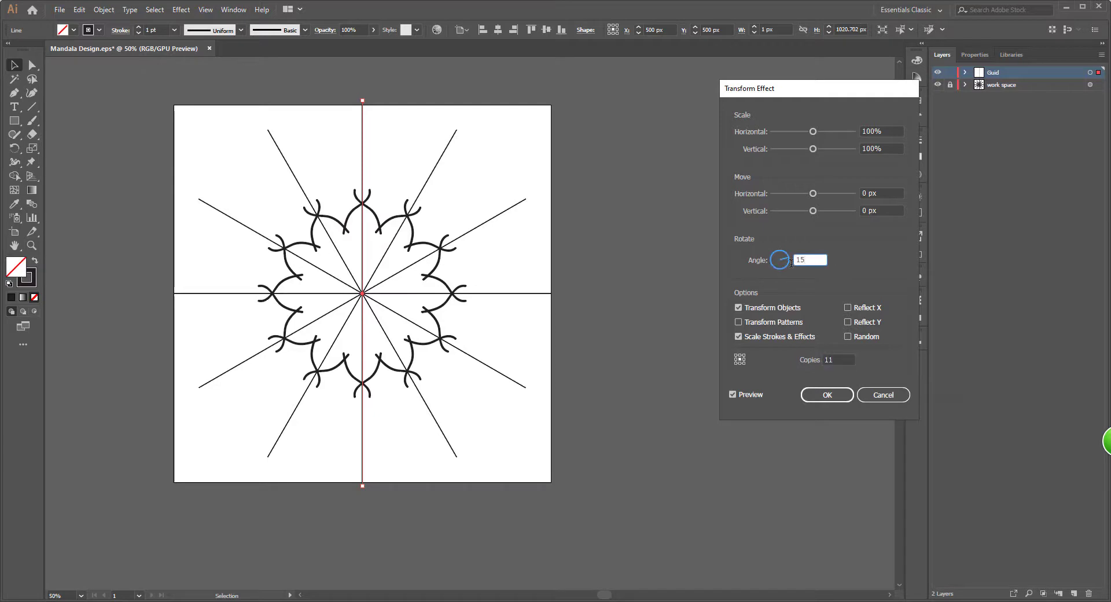
text(15)
key(Up)
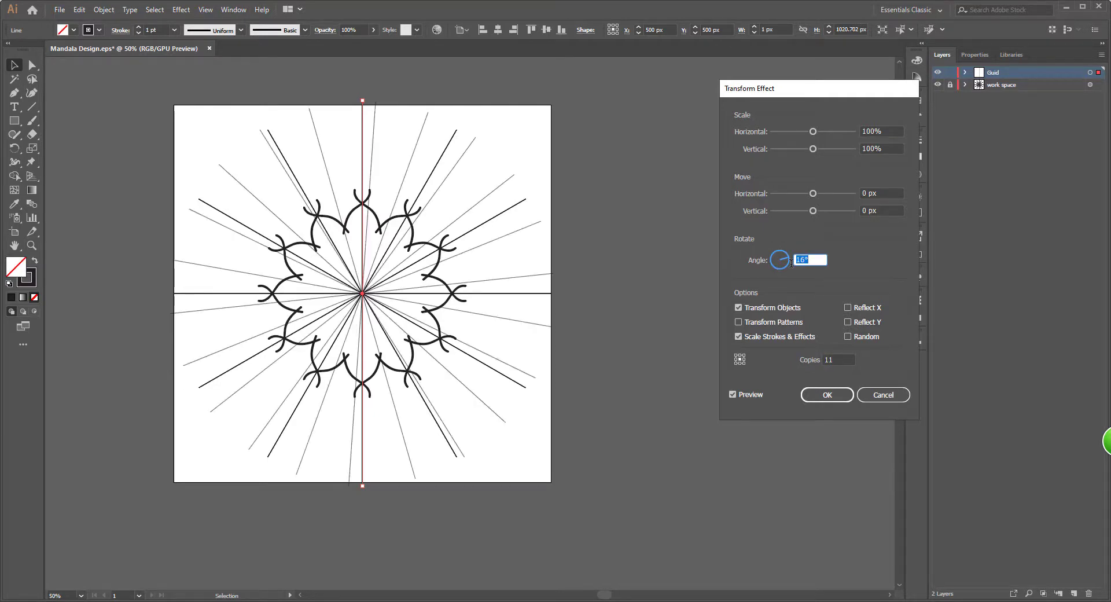
key(Down)
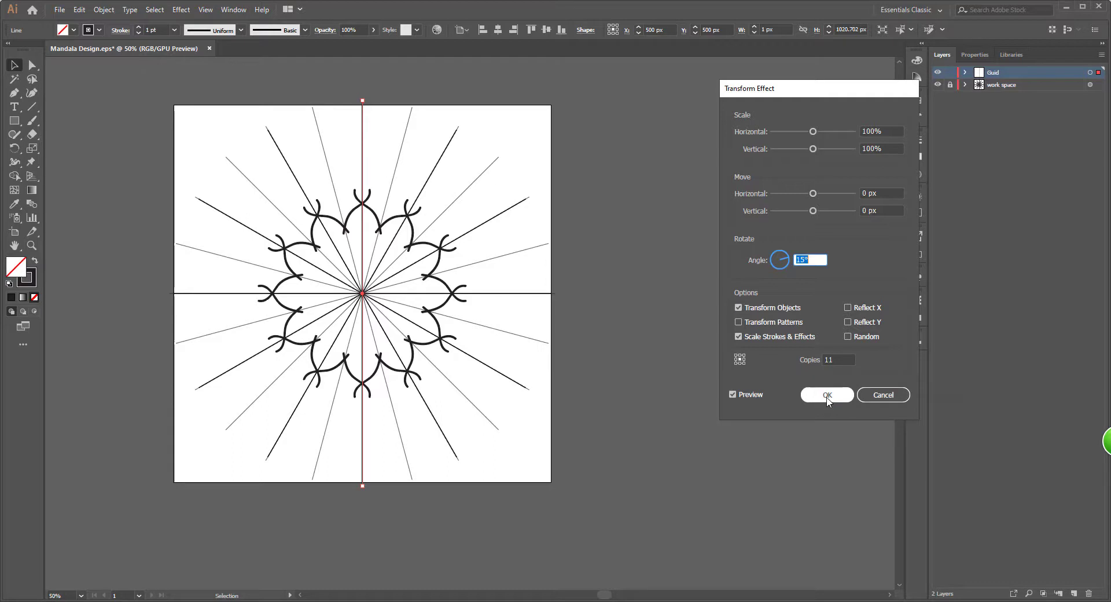
click(884, 396)
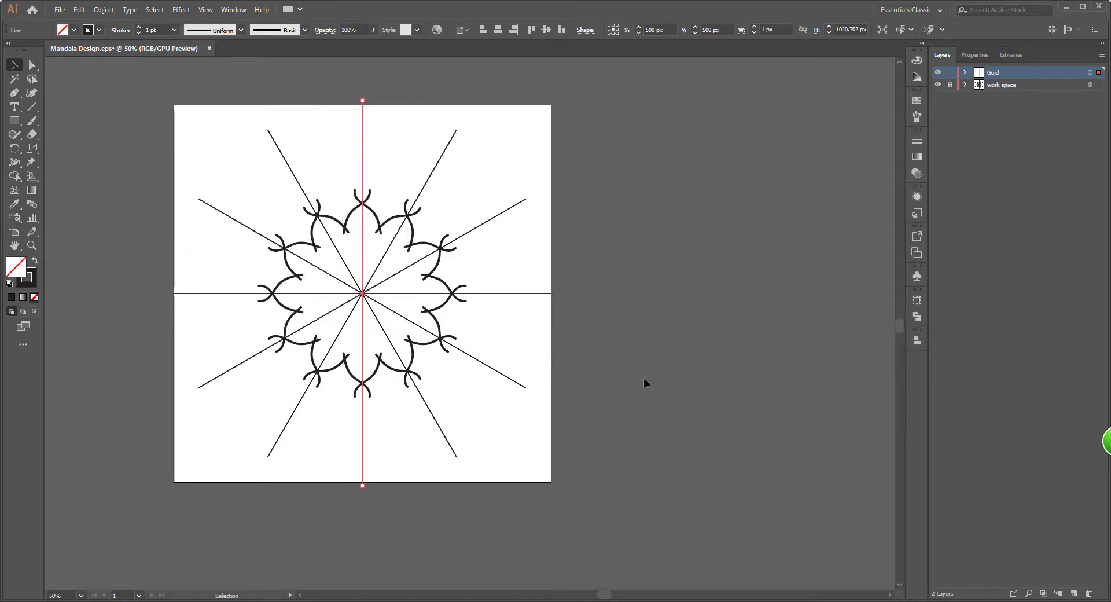
- Set the stroke colour of the vertical guide line in the Guid layer to bright blue
double_click(31, 287)
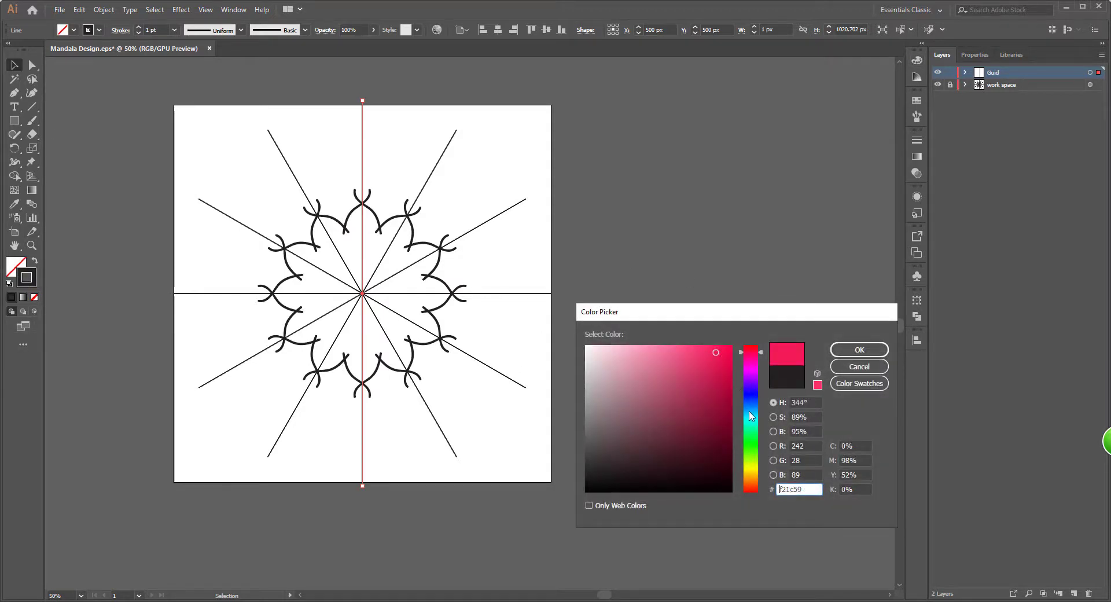
click(749, 412)
click(727, 382)
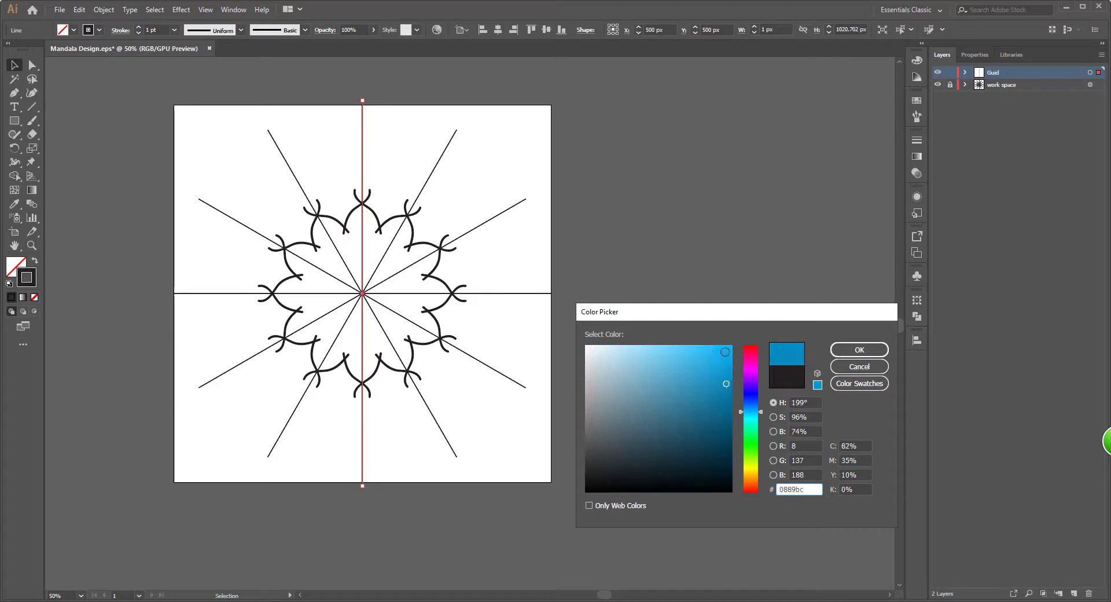
click(850, 347)
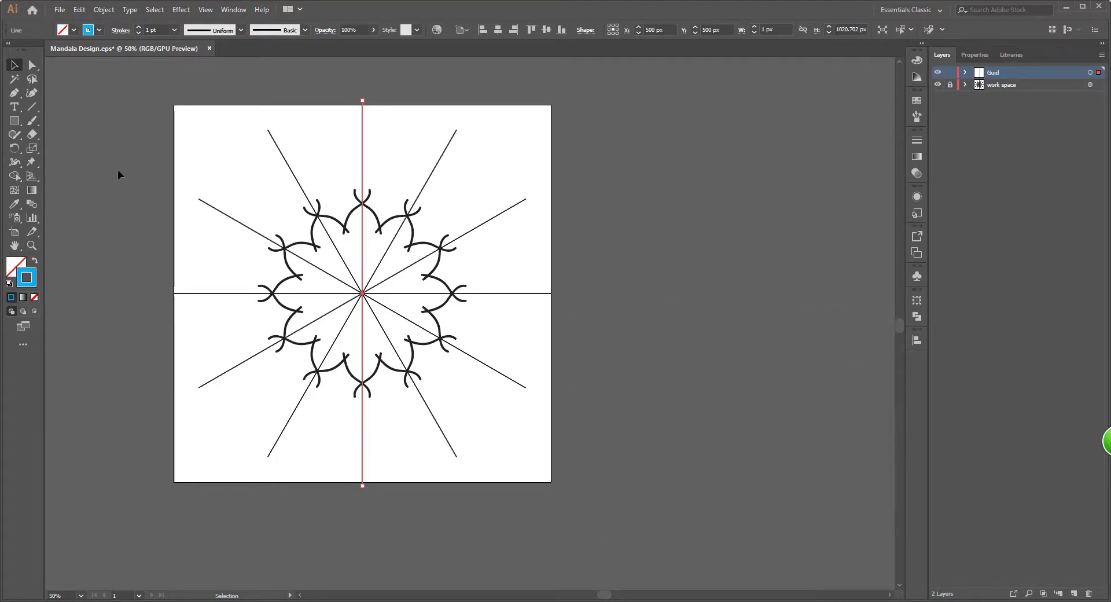
click(694, 164)
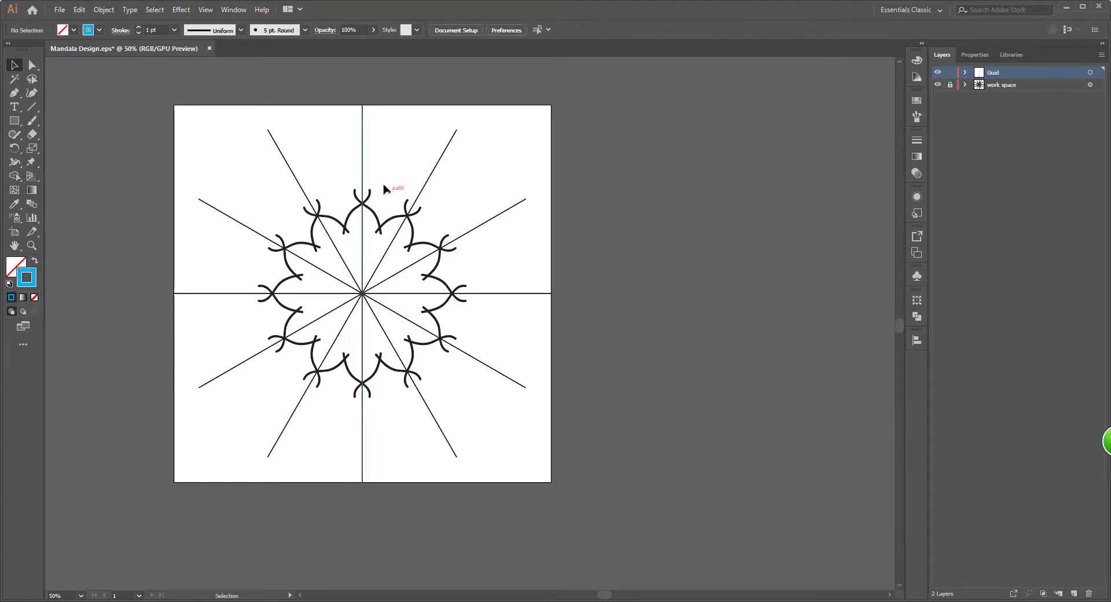
- Shorten the blue vertical guide line at both ends to the artboard's edges, giving it a height of 1000 px
scroll(370, 179, up, 6)
scroll(379, 191, down, 3)
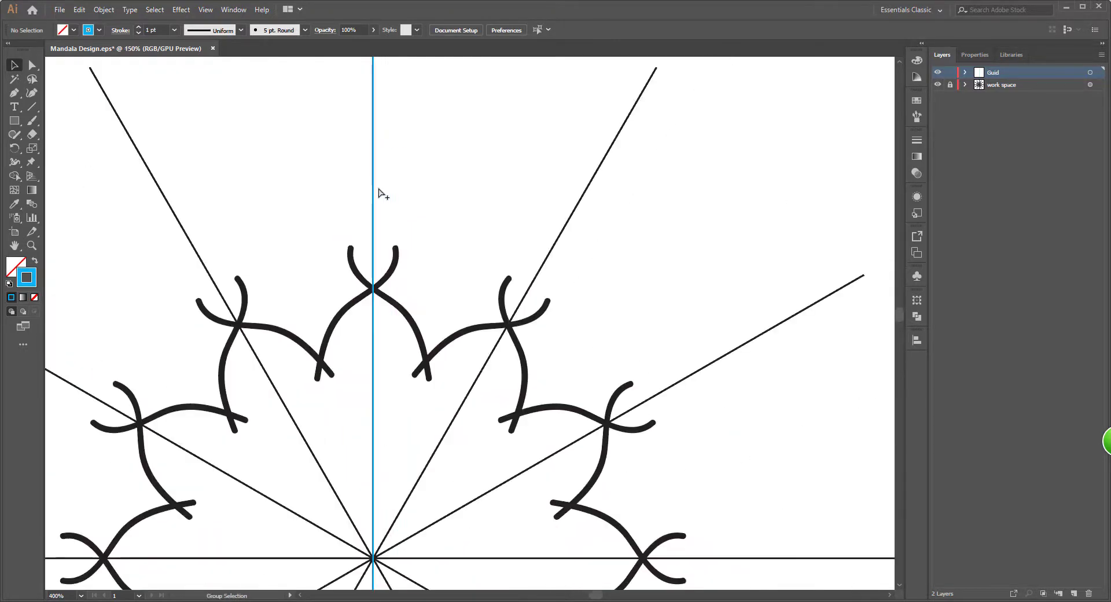
click(375, 189)
scroll(377, 191, down, 3)
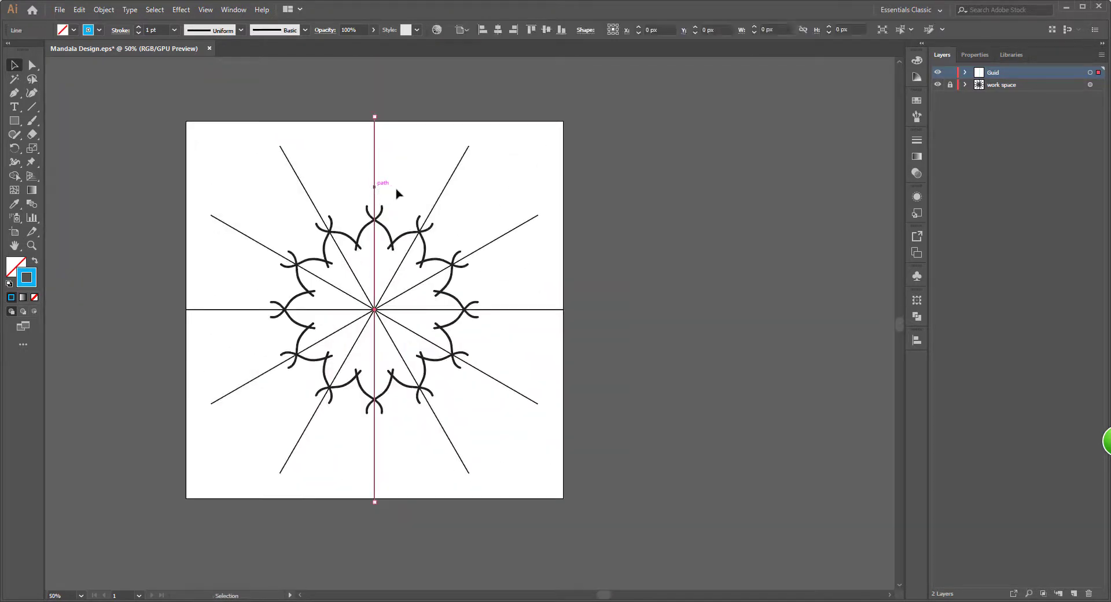
scroll(385, 115, up, 1)
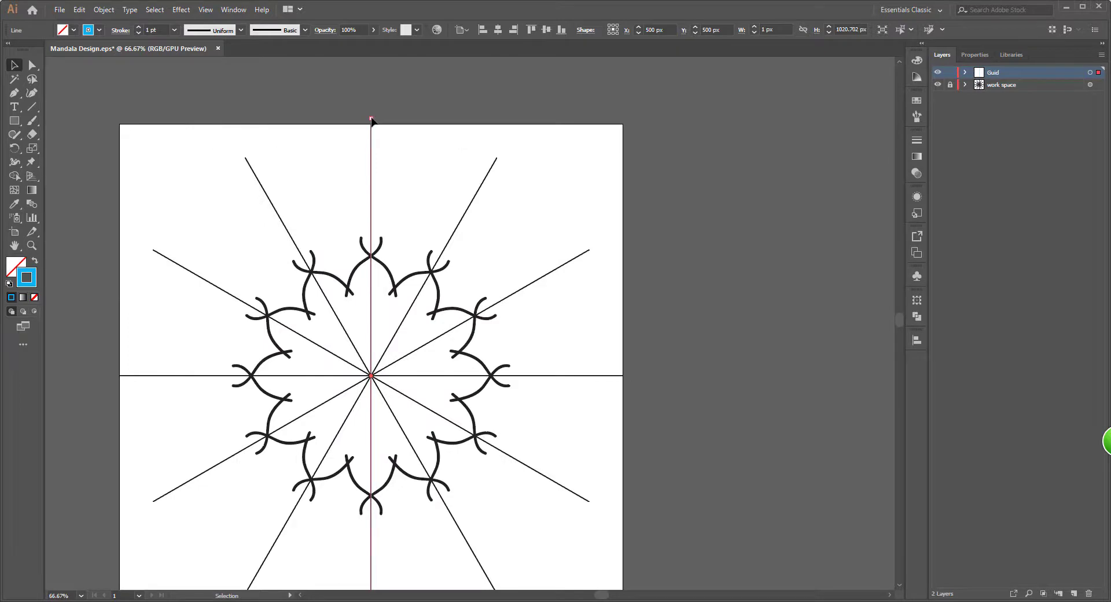
drag(371, 118, 371, 123)
scroll(438, 87, down, 2)
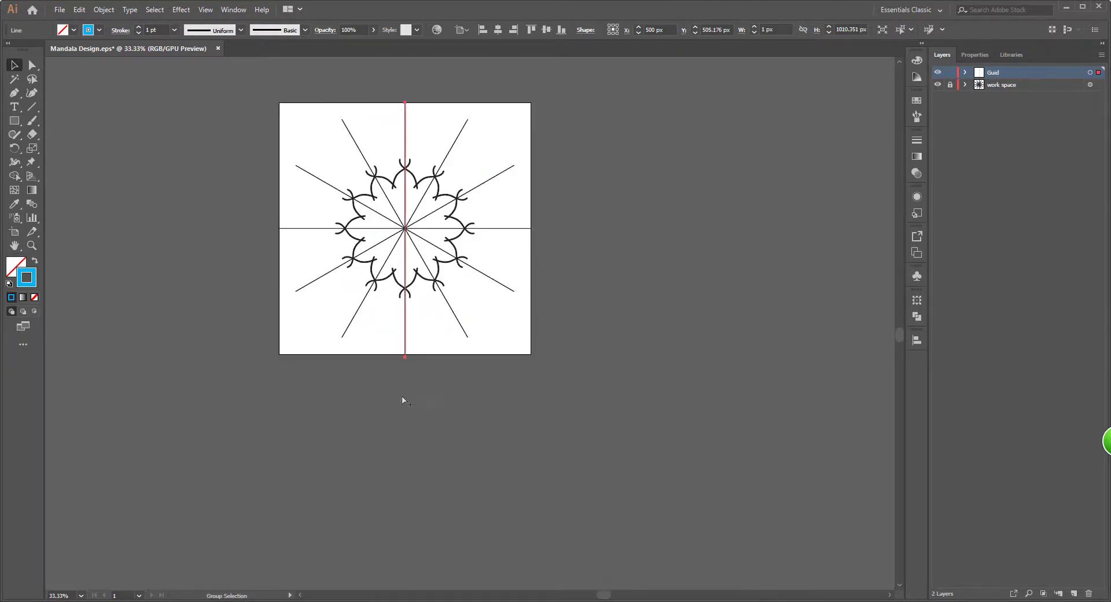
scroll(404, 400, up, 4)
drag(408, 258, 408, 250)
scroll(415, 276, down, 5)
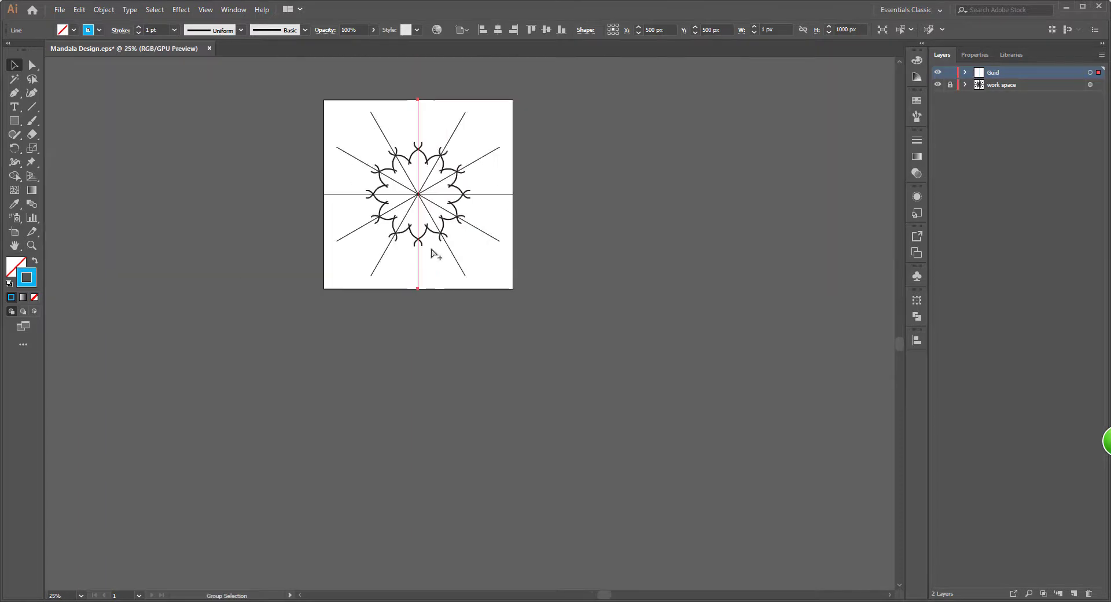
scroll(437, 140, up, 2)
click(124, 99)
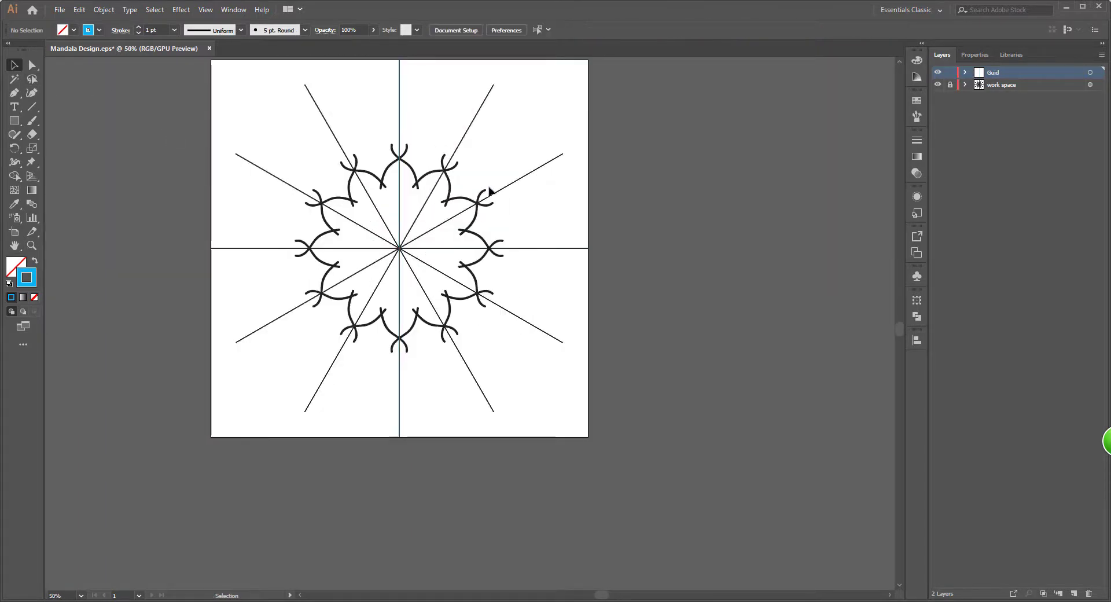
- Try to apply a Transform effect to the vertical blue guide line with a -15° rotation and 11 copies
scroll(608, 203, up, 2)
scroll(351, 255, up, 1)
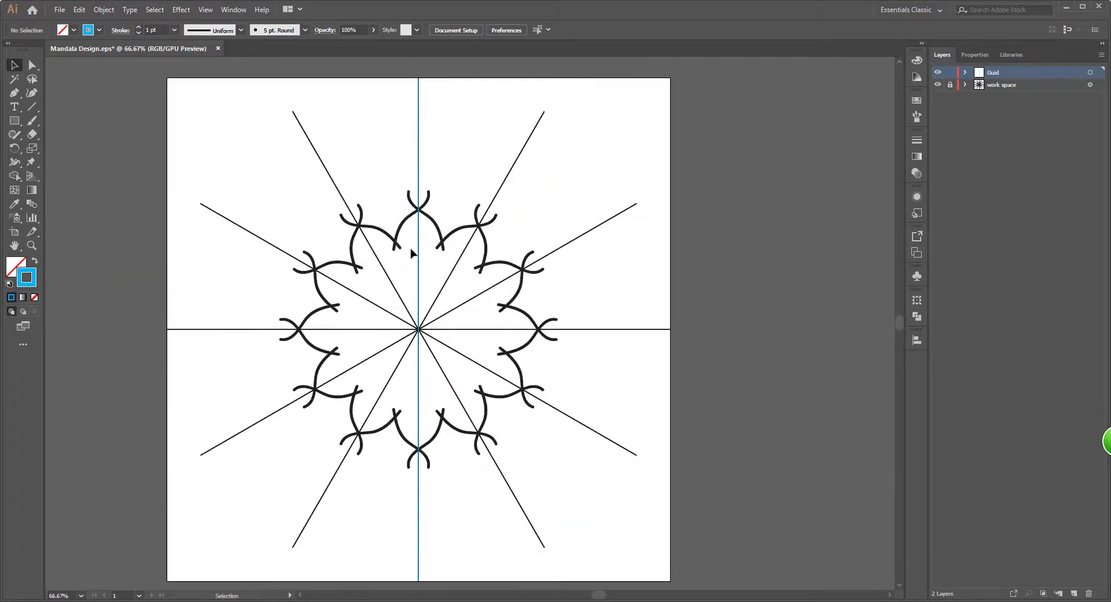
click(415, 233)
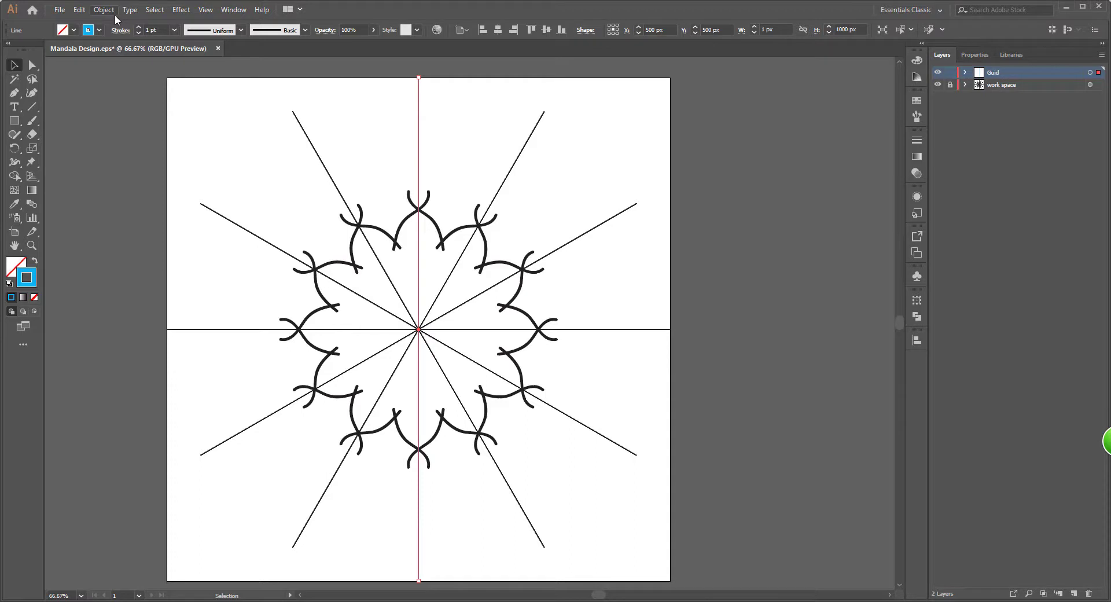
click(182, 11)
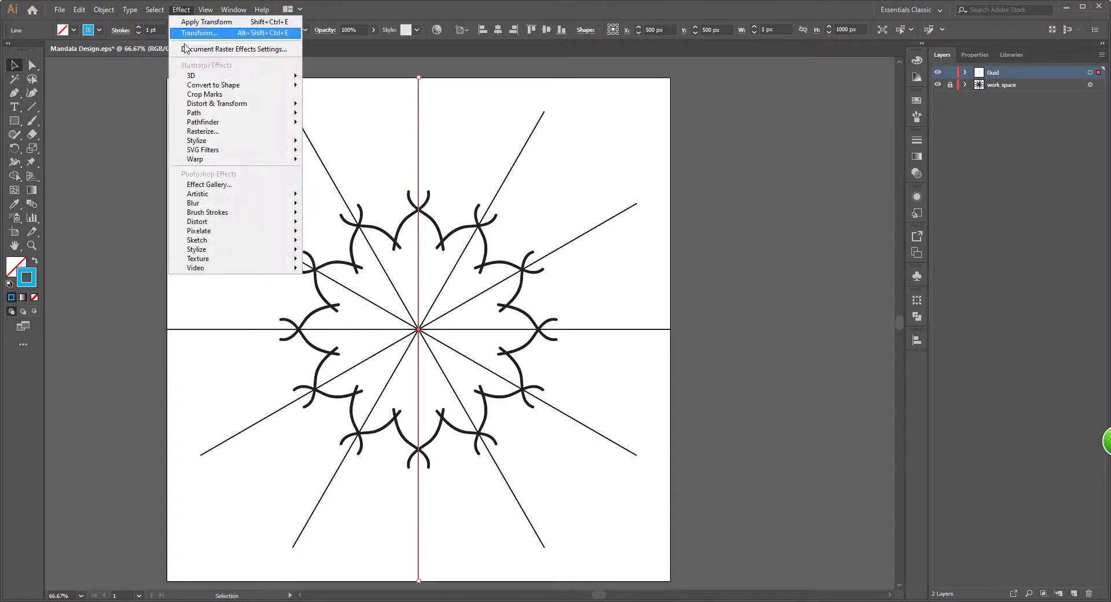
mouse_move(301, 106)
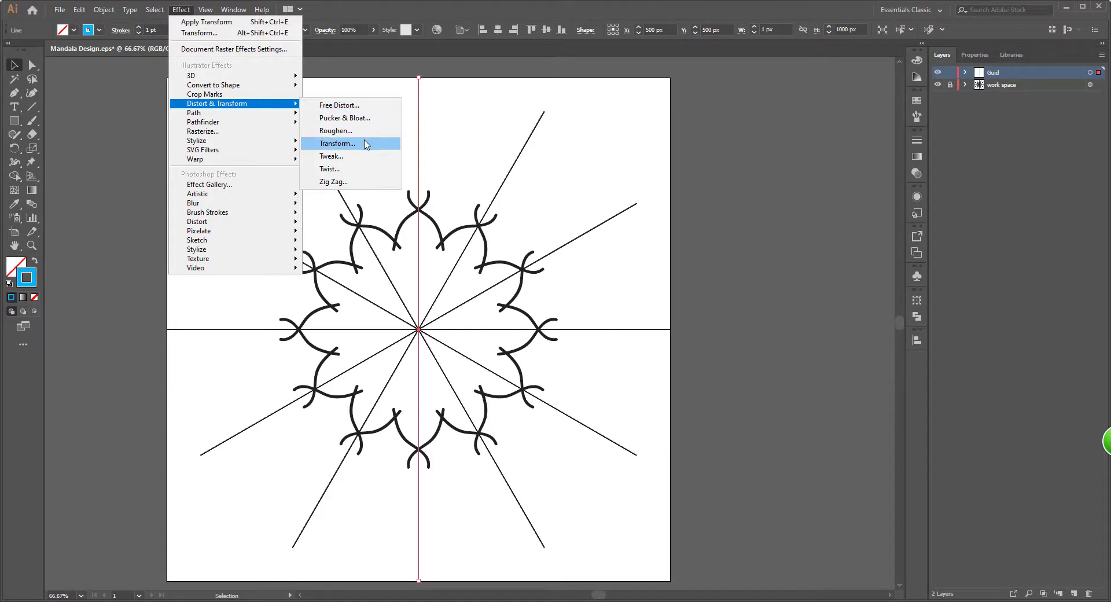
click(366, 144)
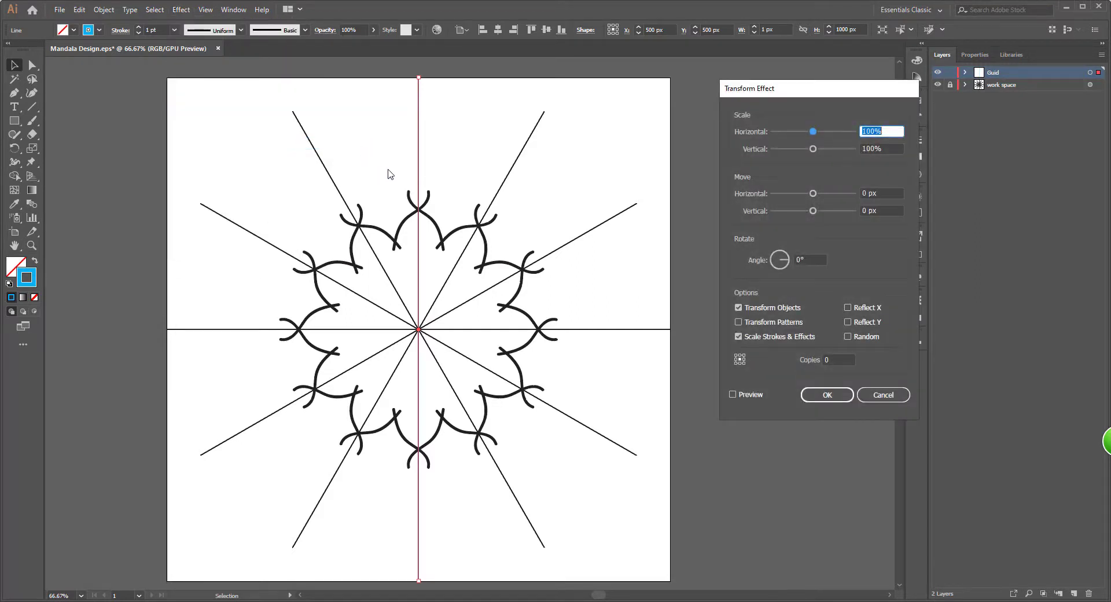
click(733, 394)
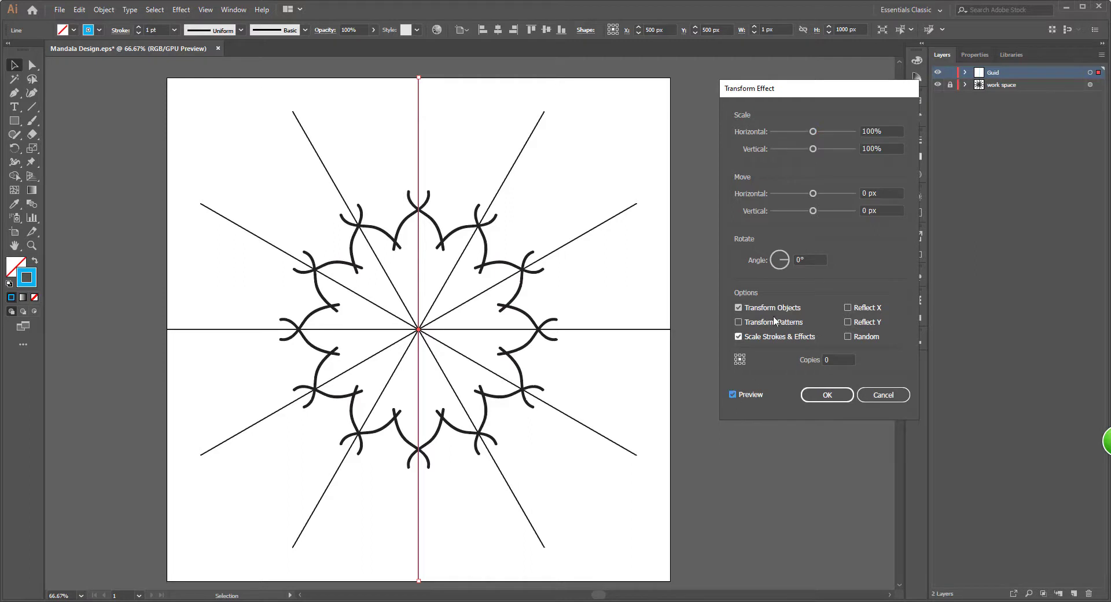
click(837, 359)
click(812, 260)
text(-15)
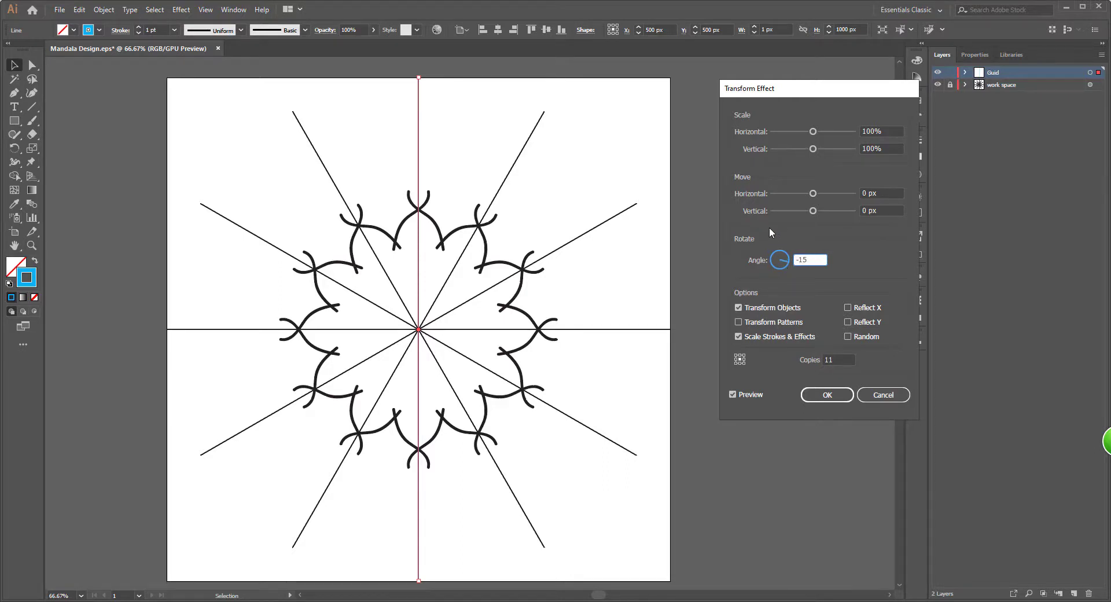
key(Return)
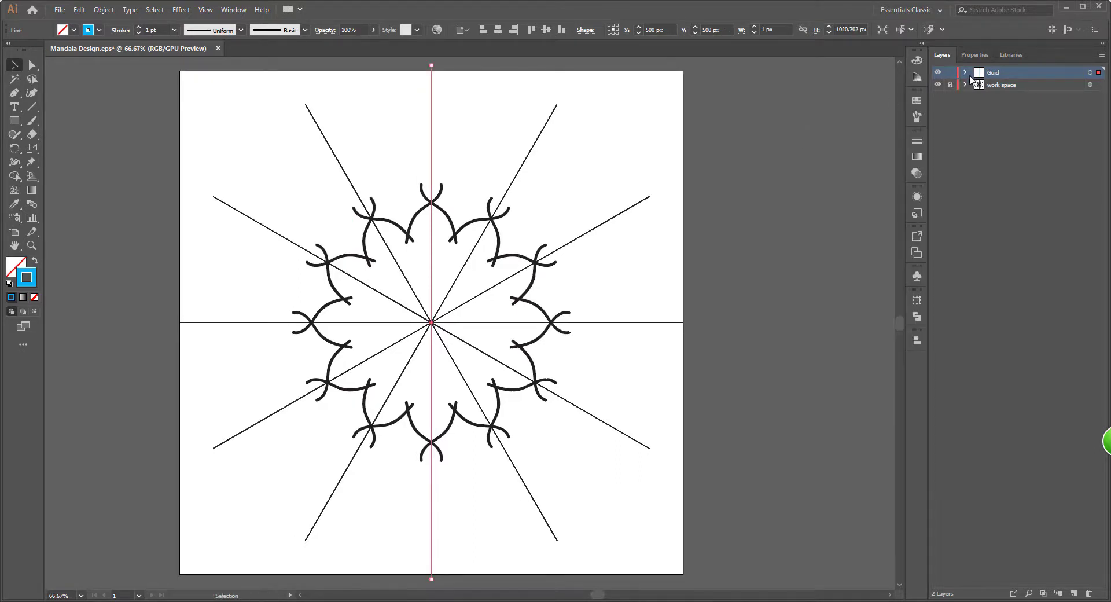
- Expand the Guid layer and give its vertical guide line a Transform effect with a 15° rotation and 11 copies
click(965, 73)
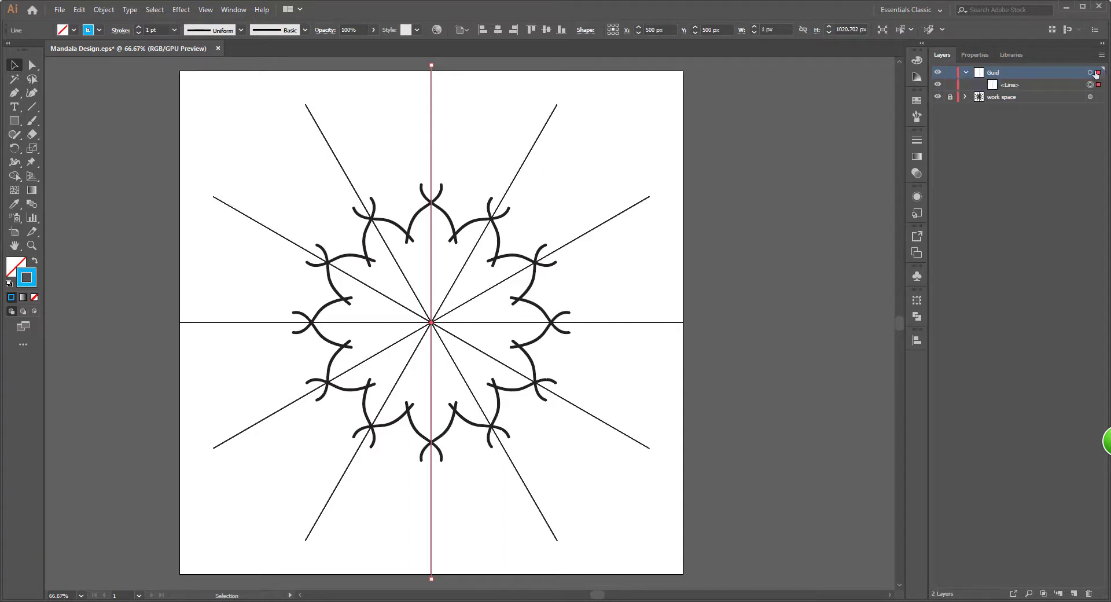
click(760, 204)
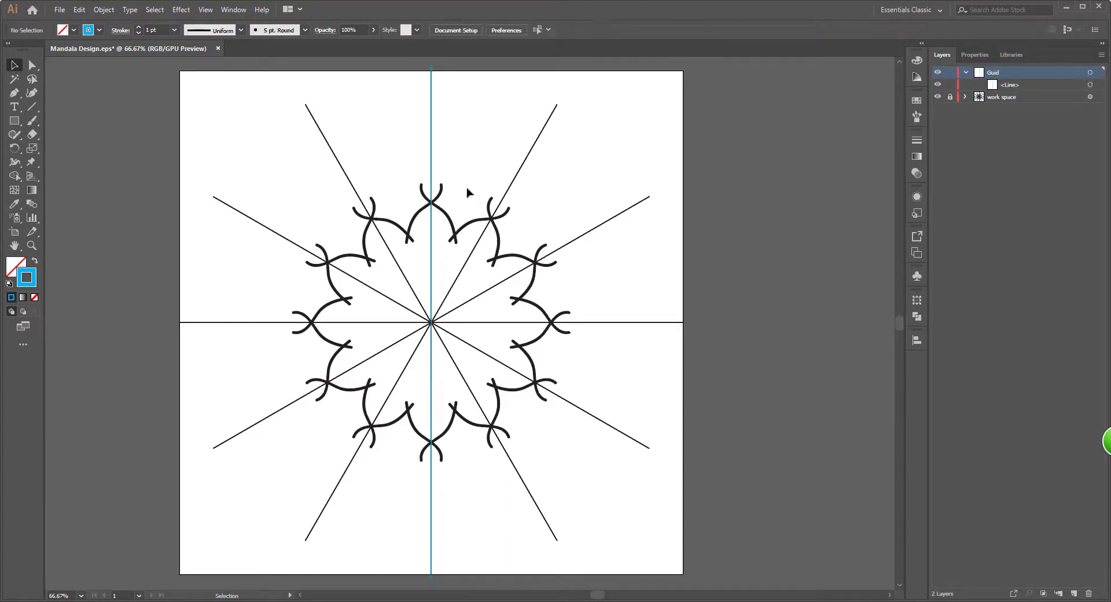
click(432, 152)
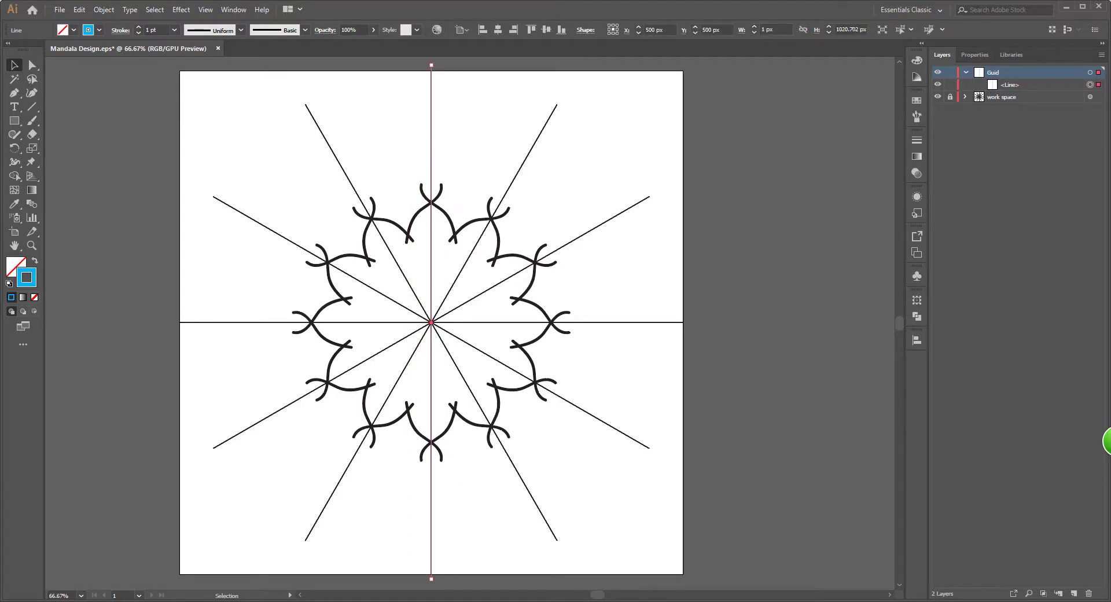
mouse_move(395, 601)
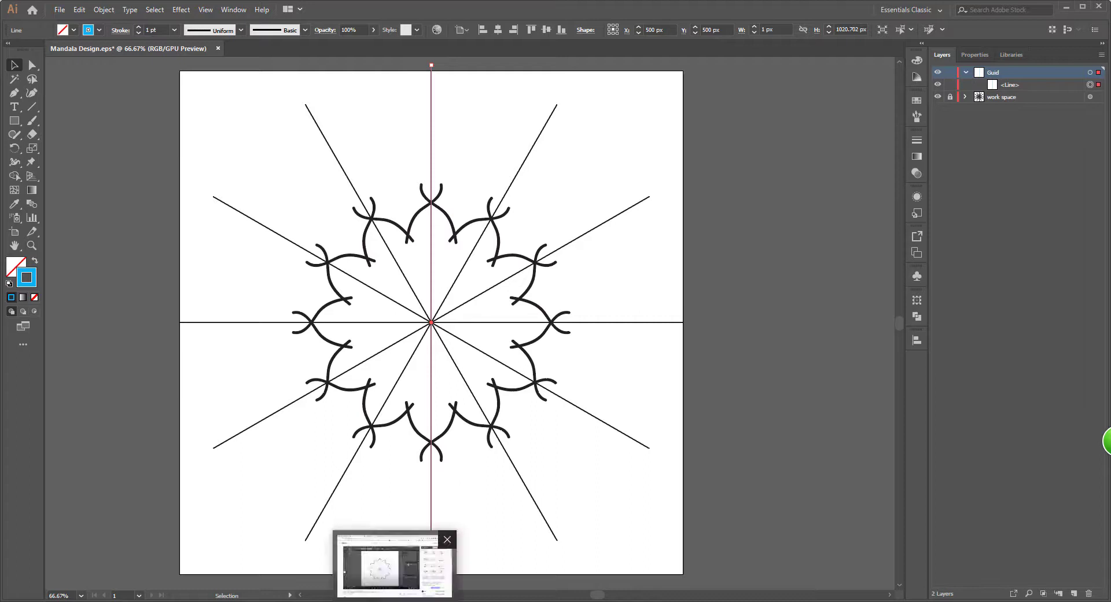
click(432, 124)
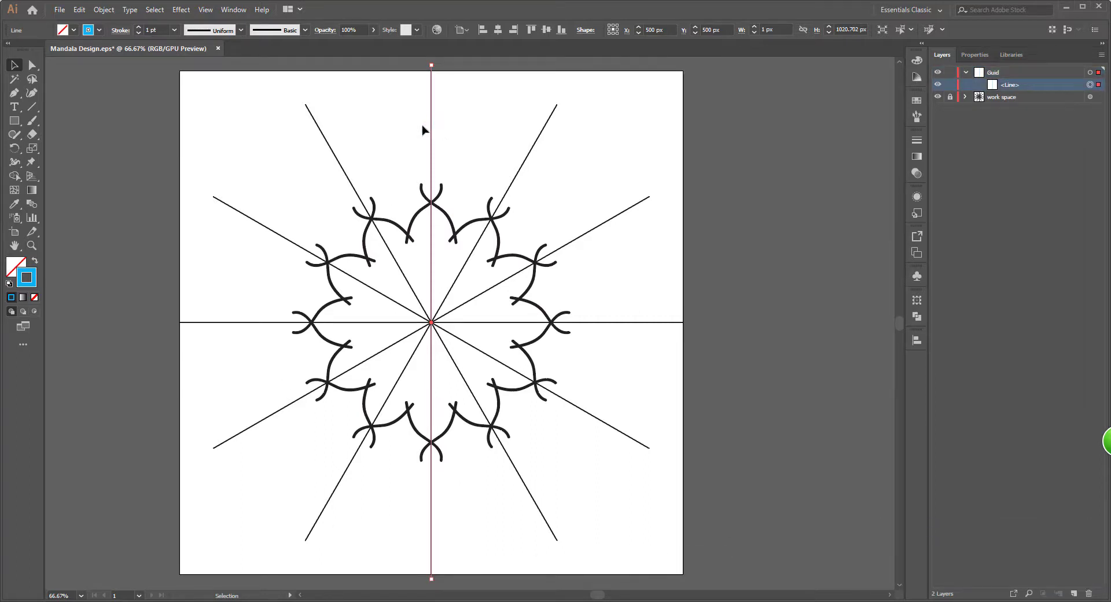
click(182, 10)
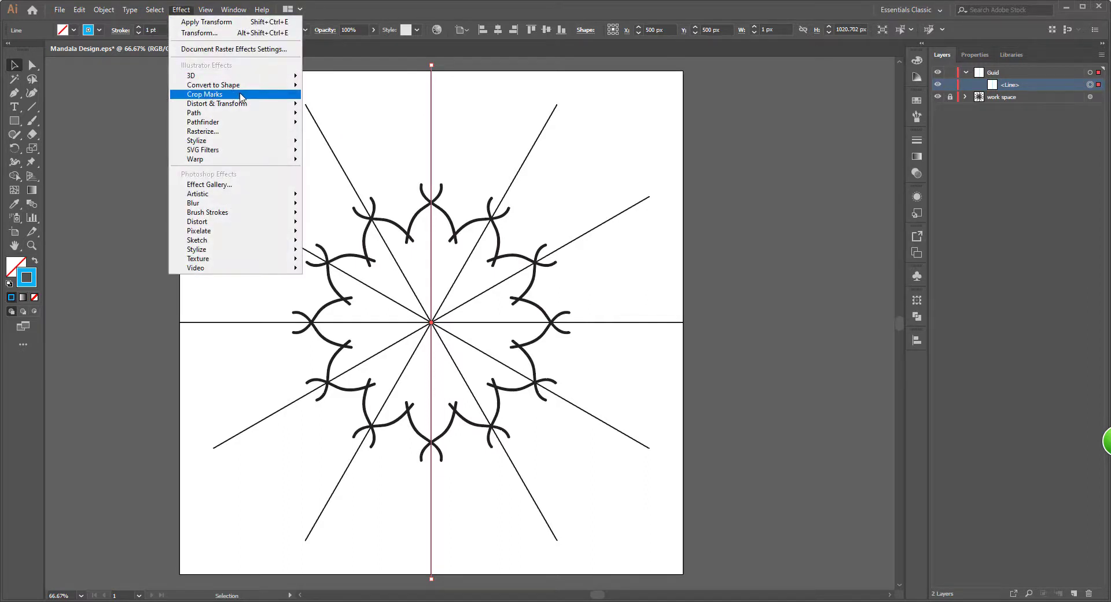
mouse_move(275, 104)
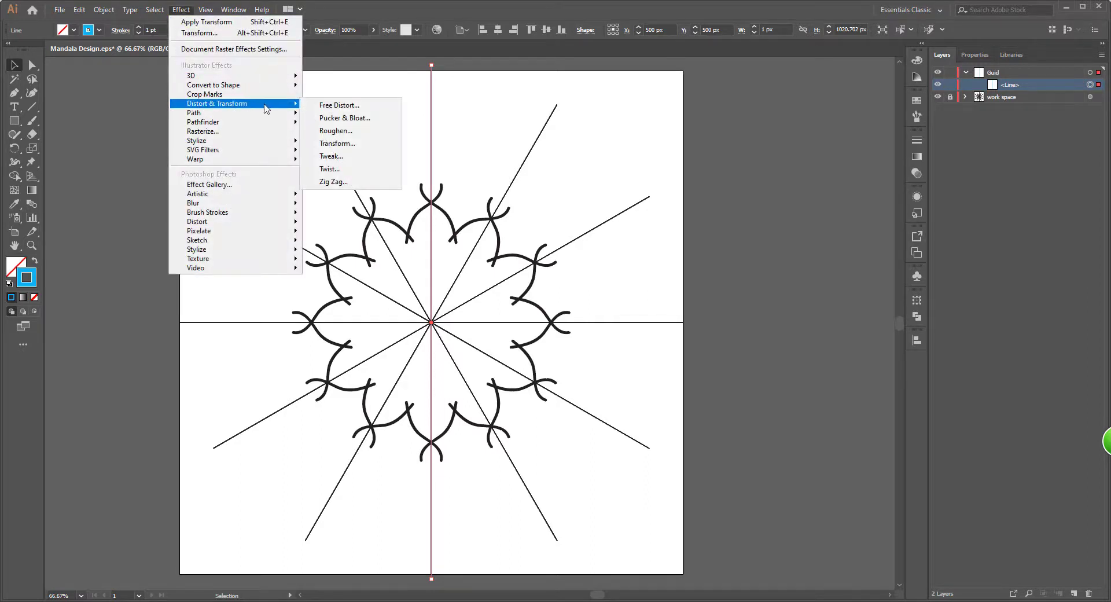
click(390, 144)
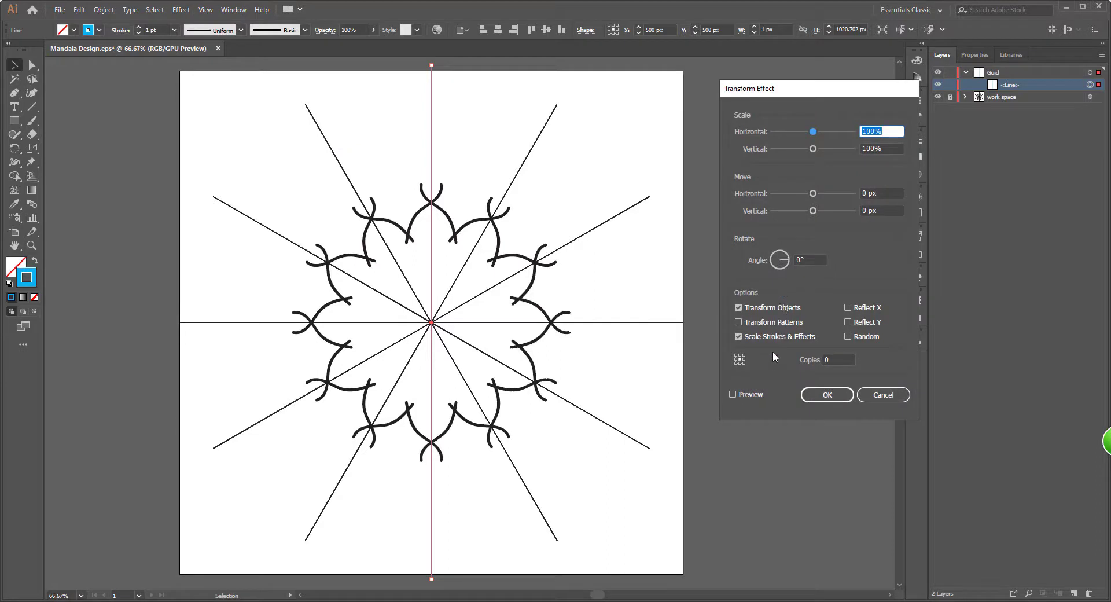
click(741, 395)
click(813, 260)
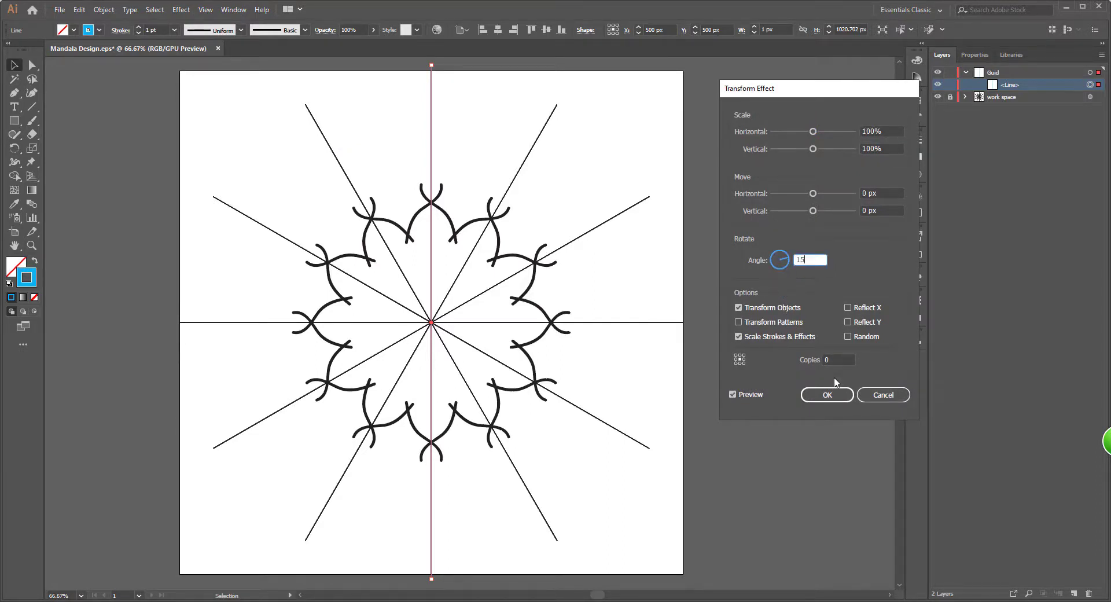
key(Tab)
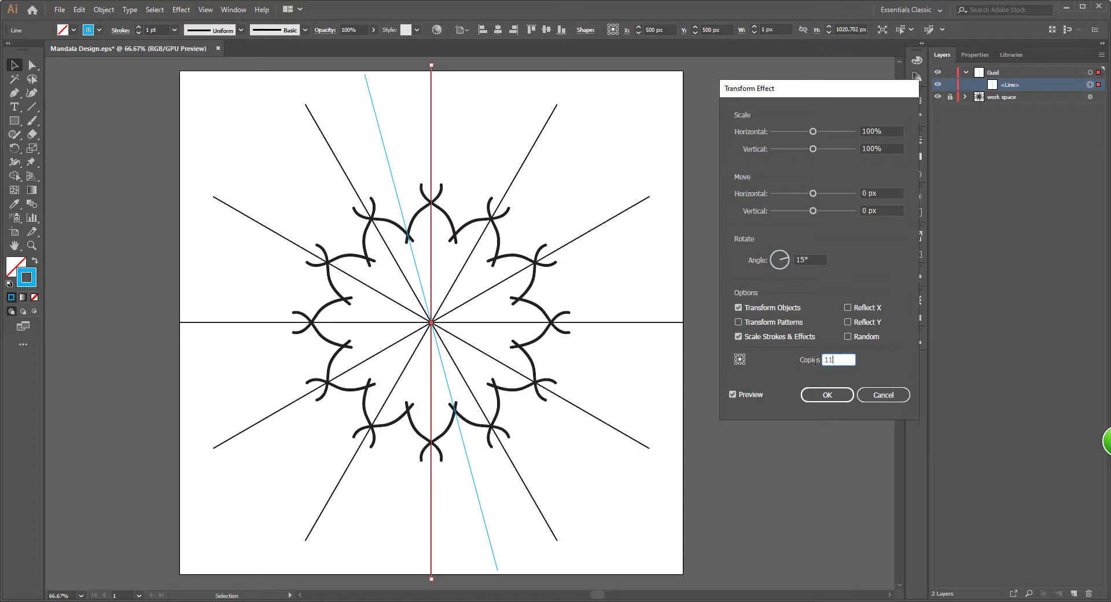
text(11)
click(734, 396)
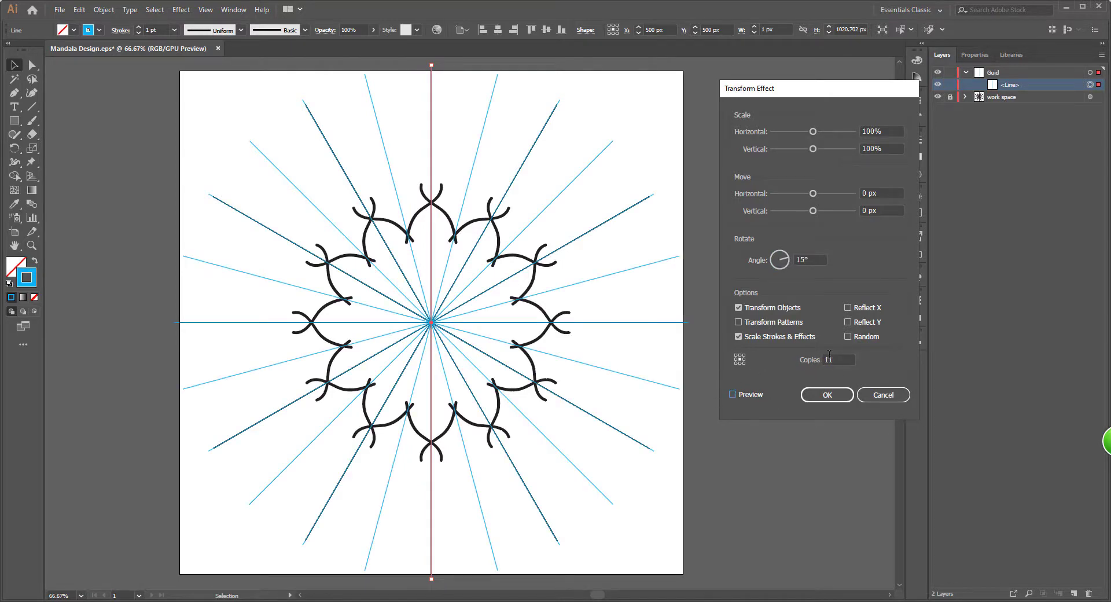
click(830, 396)
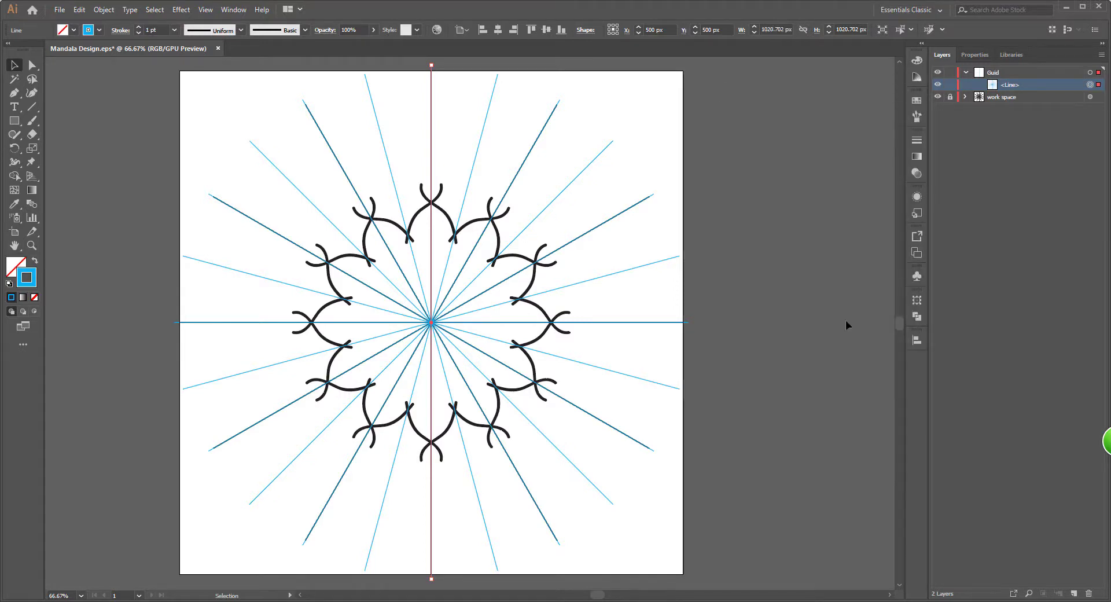
- Duplicate the line object inside the Guid layer and hide the lower of the two lines
click(1063, 88)
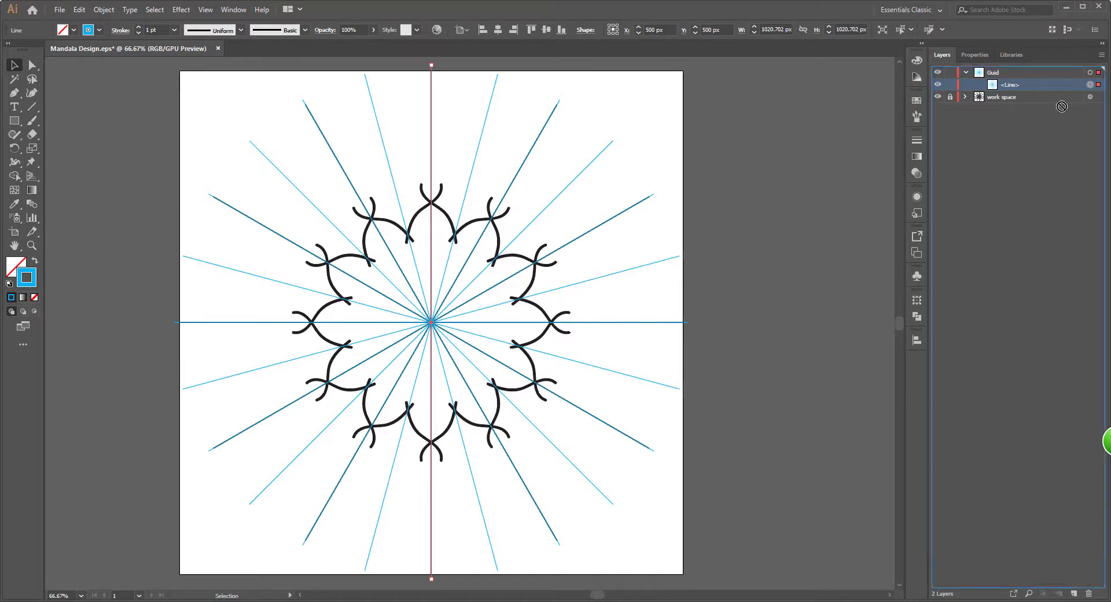
click(1072, 593)
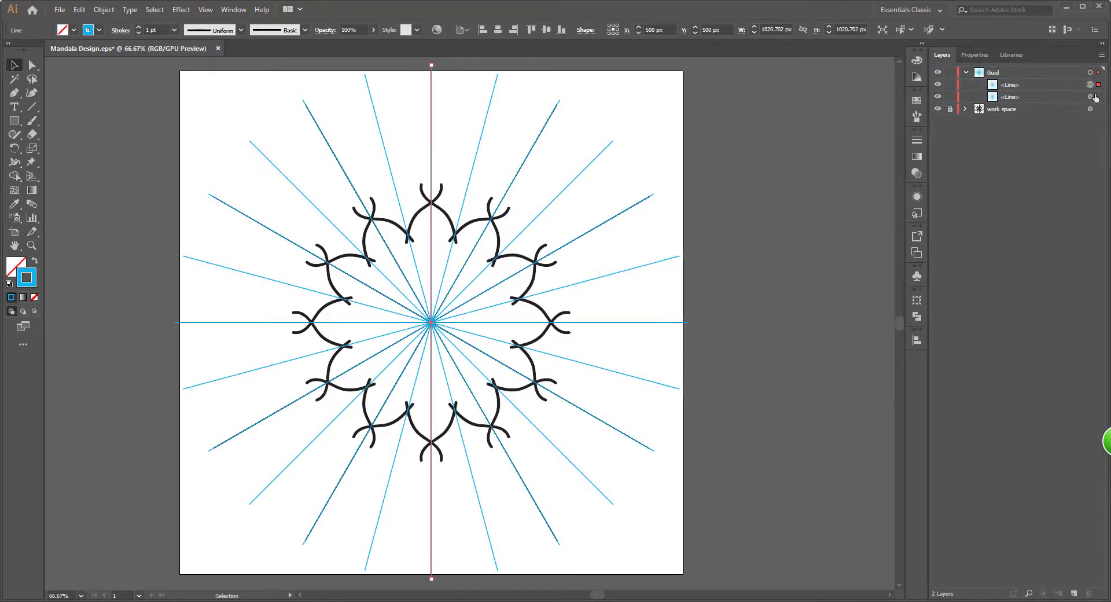
click(937, 97)
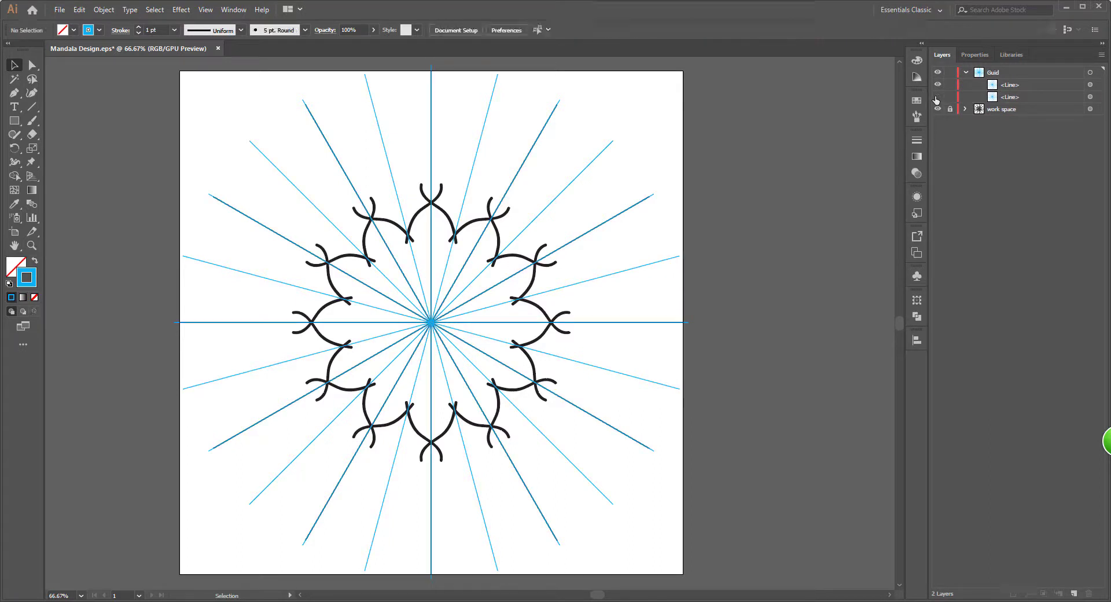
- Set the stroke colour of the upper line object in the Guid layer to green
click(1097, 85)
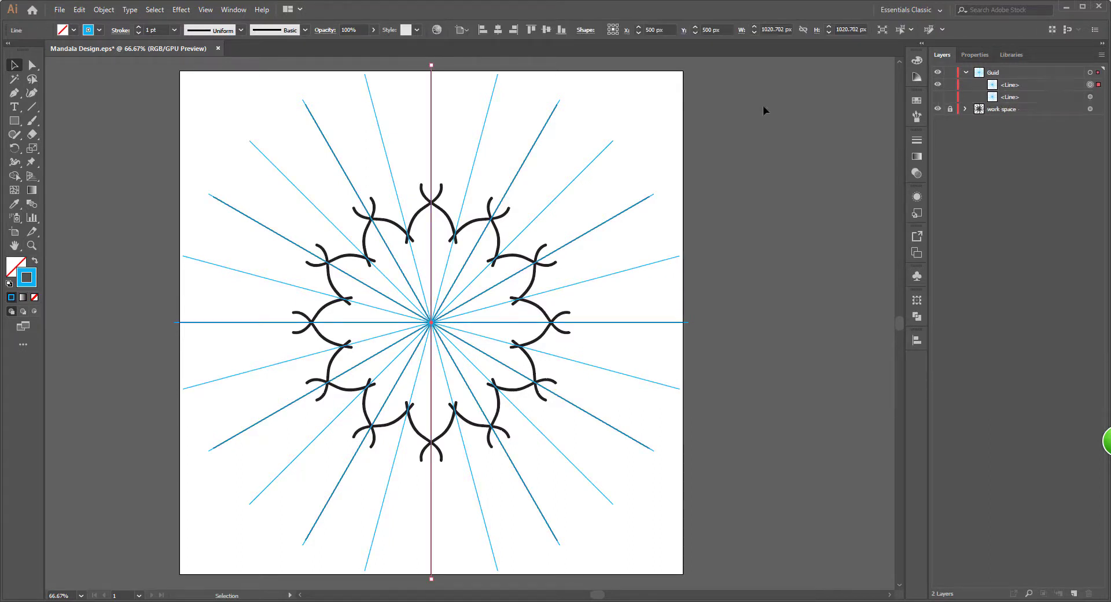
double_click(33, 287)
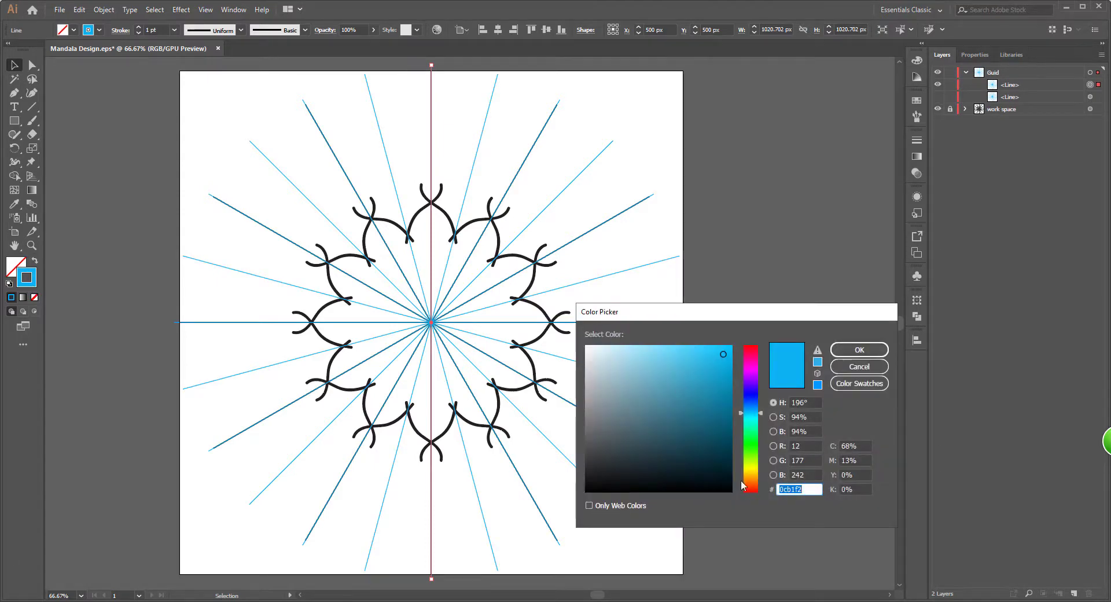
click(754, 455)
click(728, 379)
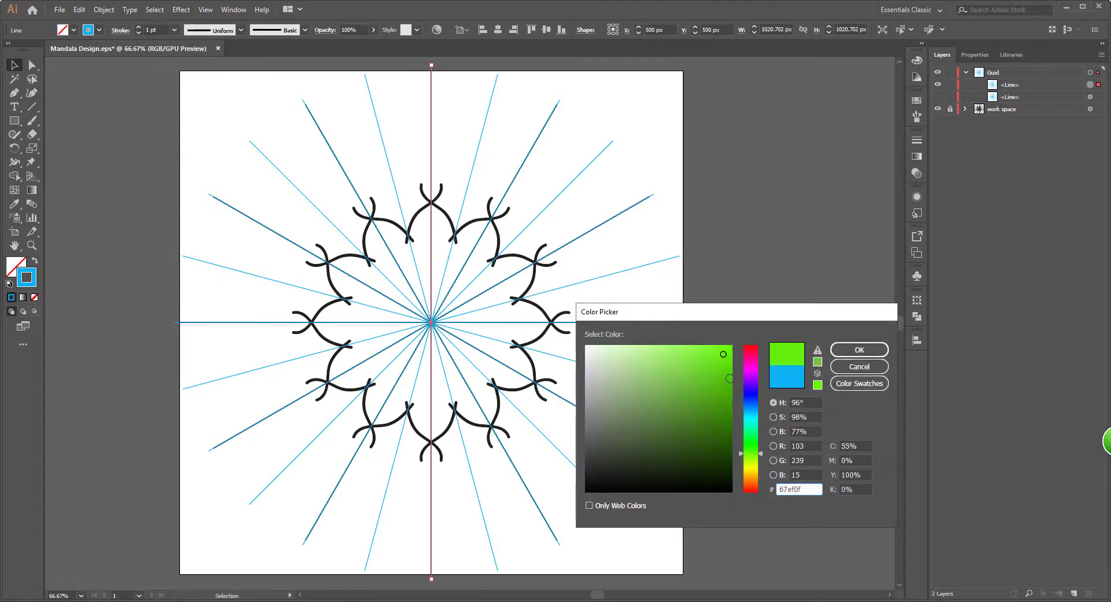
click(849, 351)
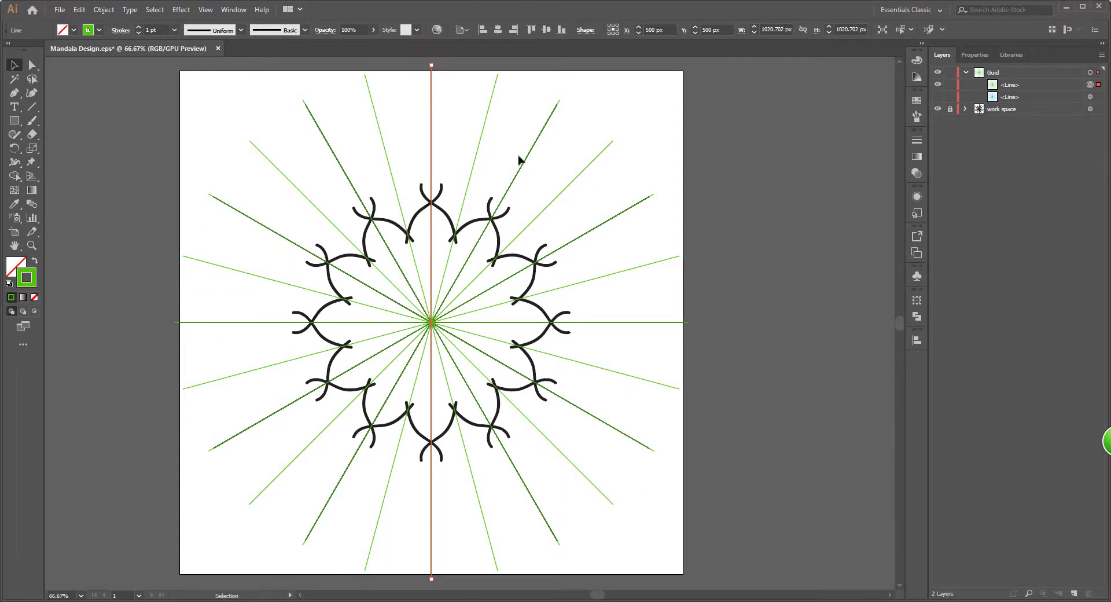
- Rotate the green guide line by 7.5° so its copies fall between the blue guide lines
right_click(475, 163)
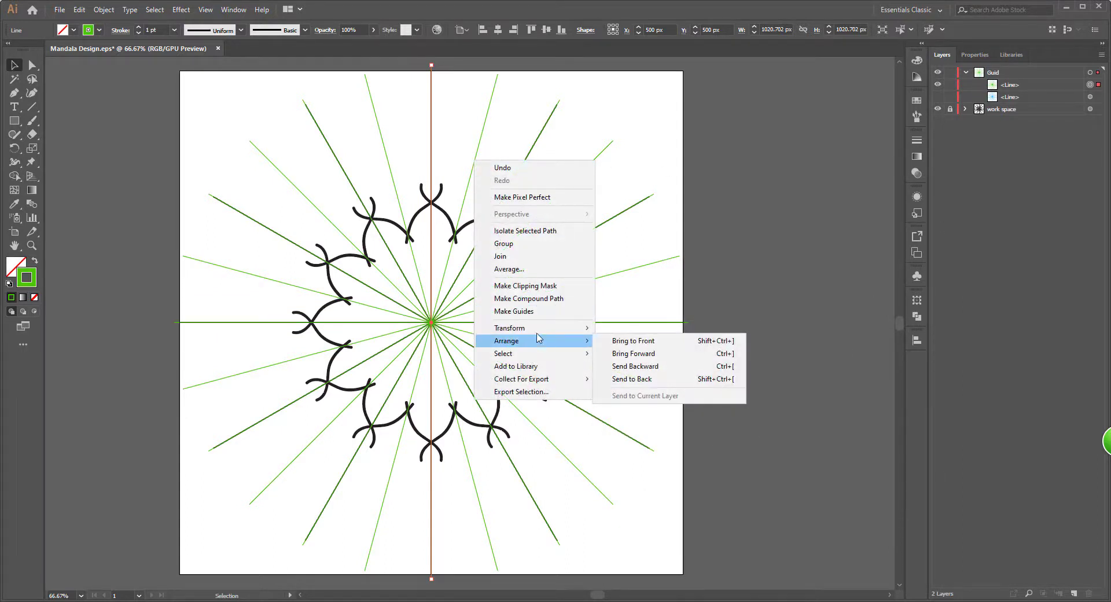
mouse_move(589, 331)
click(711, 359)
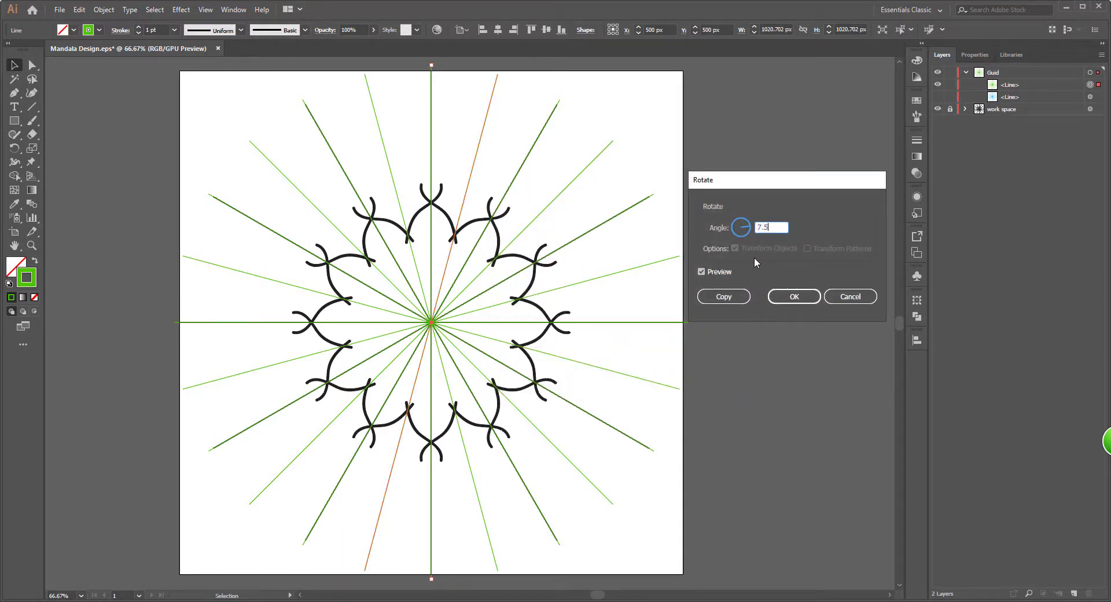
click(799, 298)
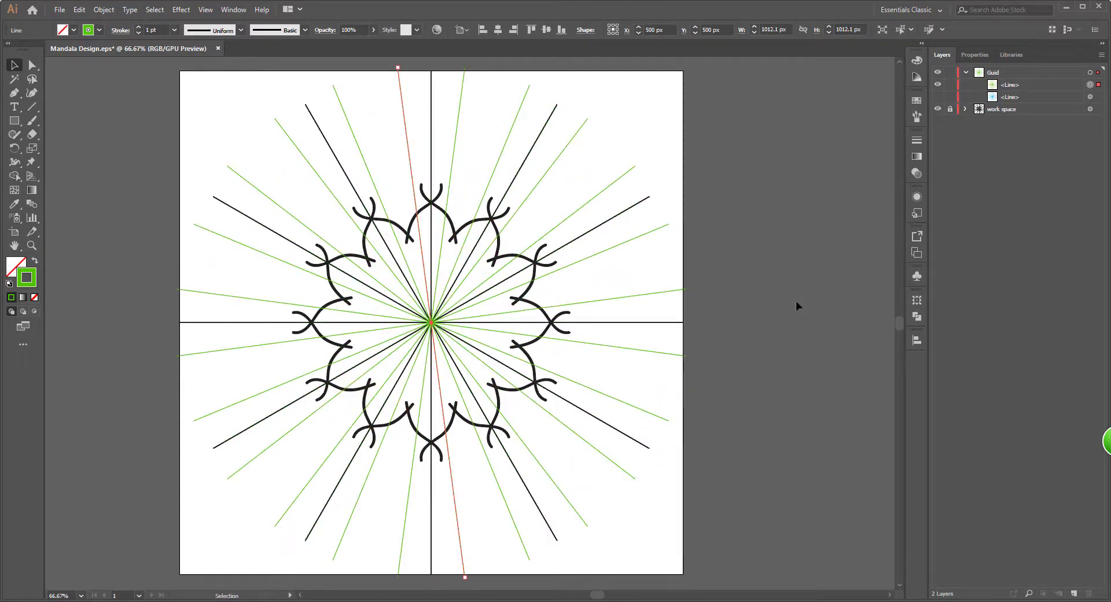
- Show the hidden blue line object again and collapse the Guid layer
click(938, 97)
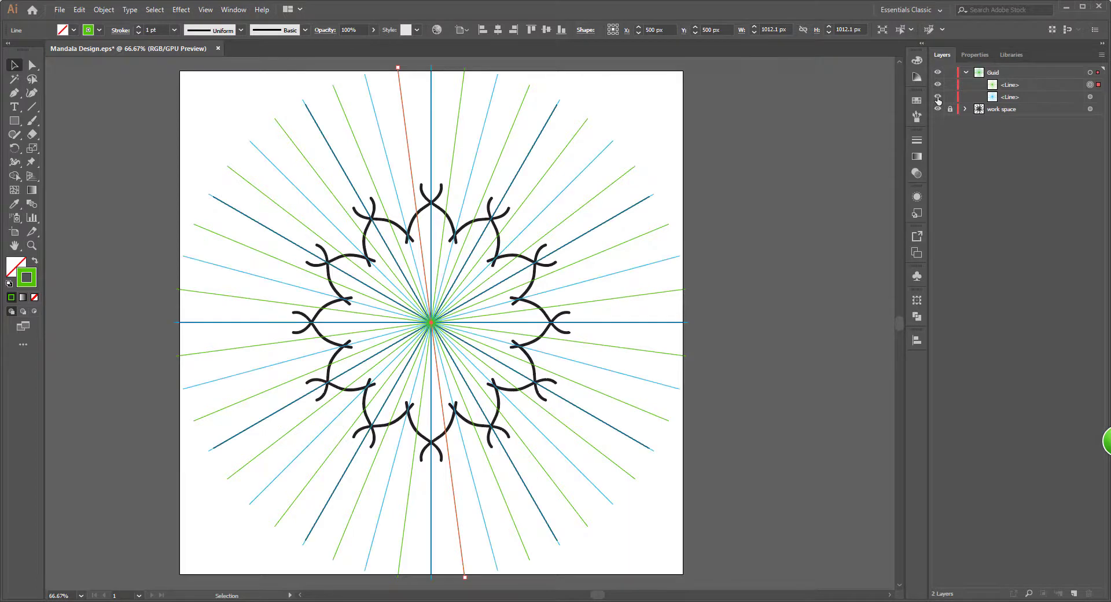
click(938, 97)
click(939, 97)
click(966, 72)
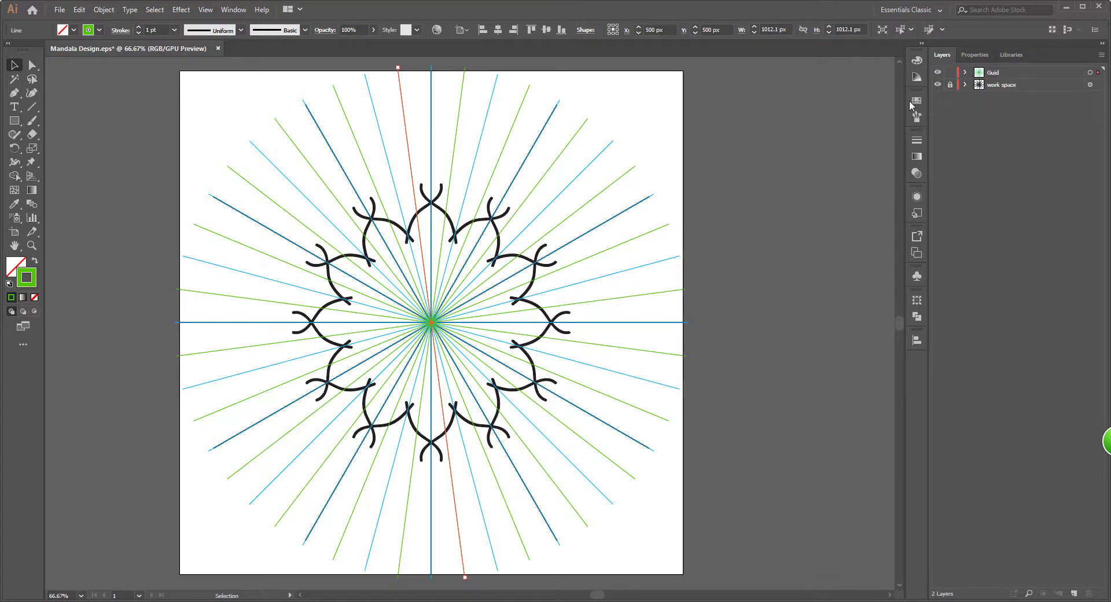
- Clear the selection and hide the work space layer to leave only the radial guides on the artboard
click(841, 131)
click(939, 85)
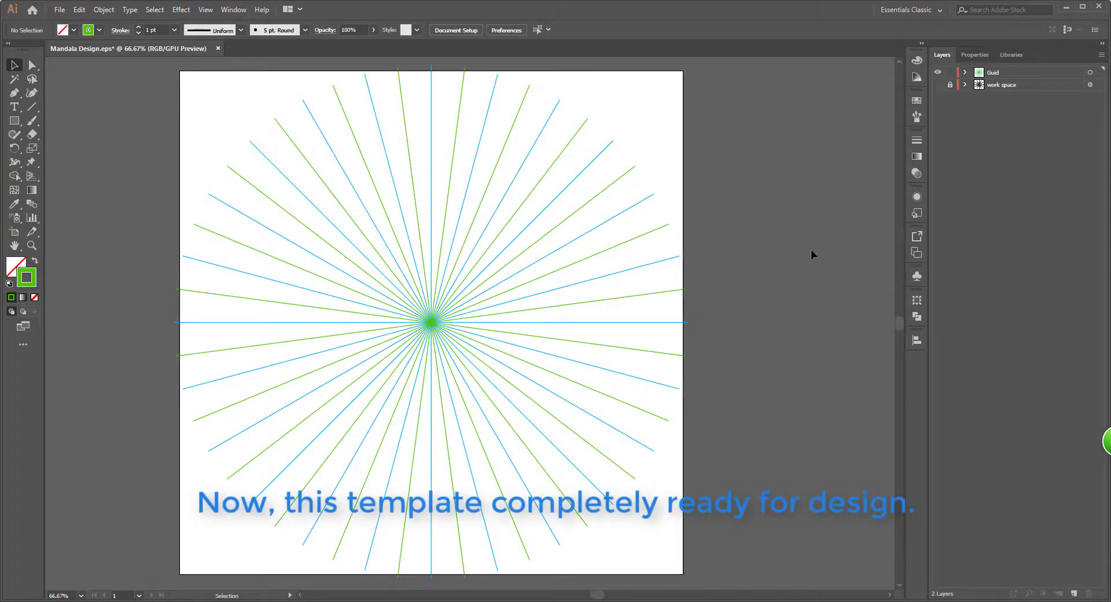
scroll(335, 325, down, 2)
scroll(287, 335, up, 2)
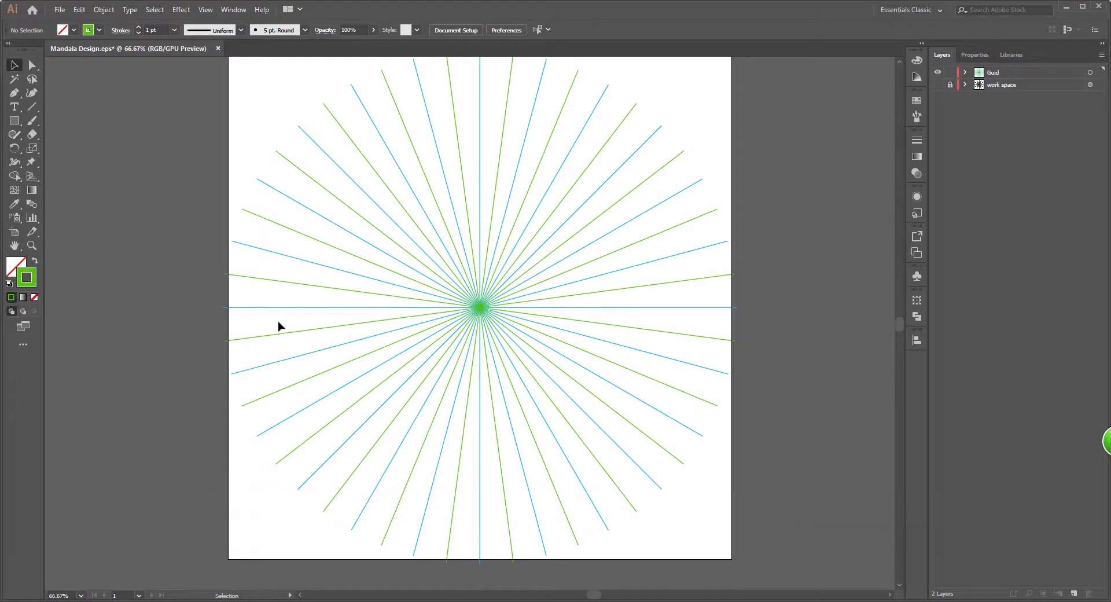
scroll(279, 325, down, 1)
scroll(283, 310, up, 1)
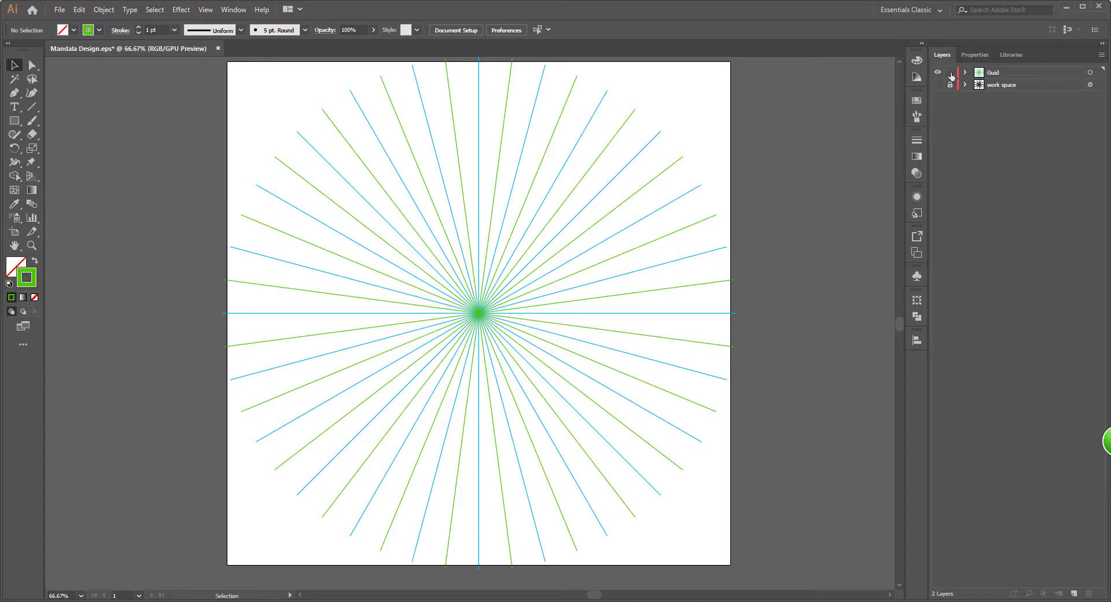
- Move the Guid layer below the work space layer and check the objects inside both layers
drag(982, 74, 991, 90)
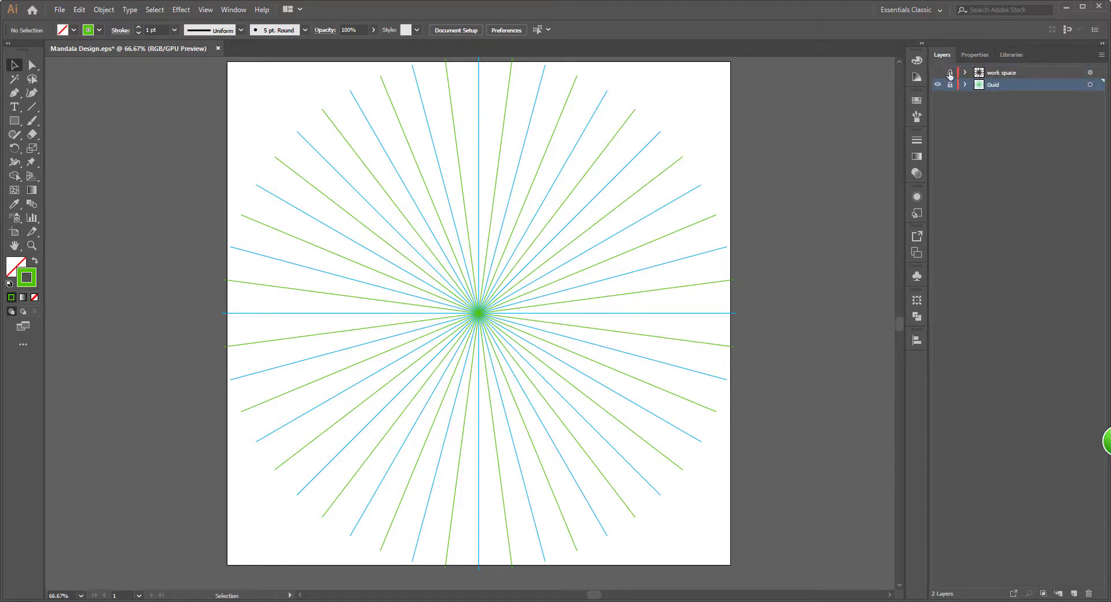
click(965, 73)
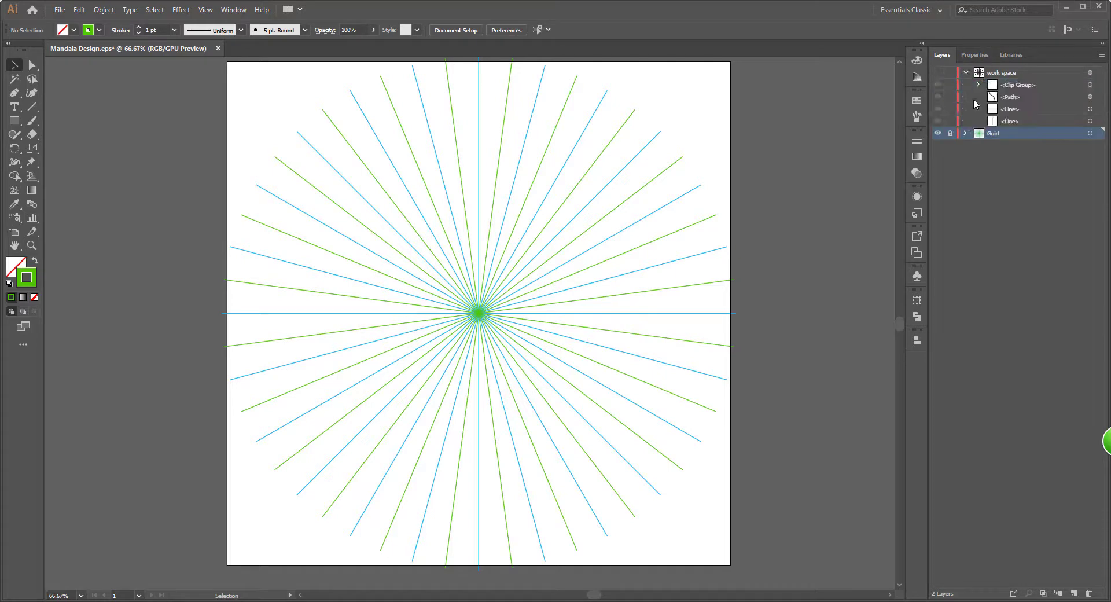
click(965, 134)
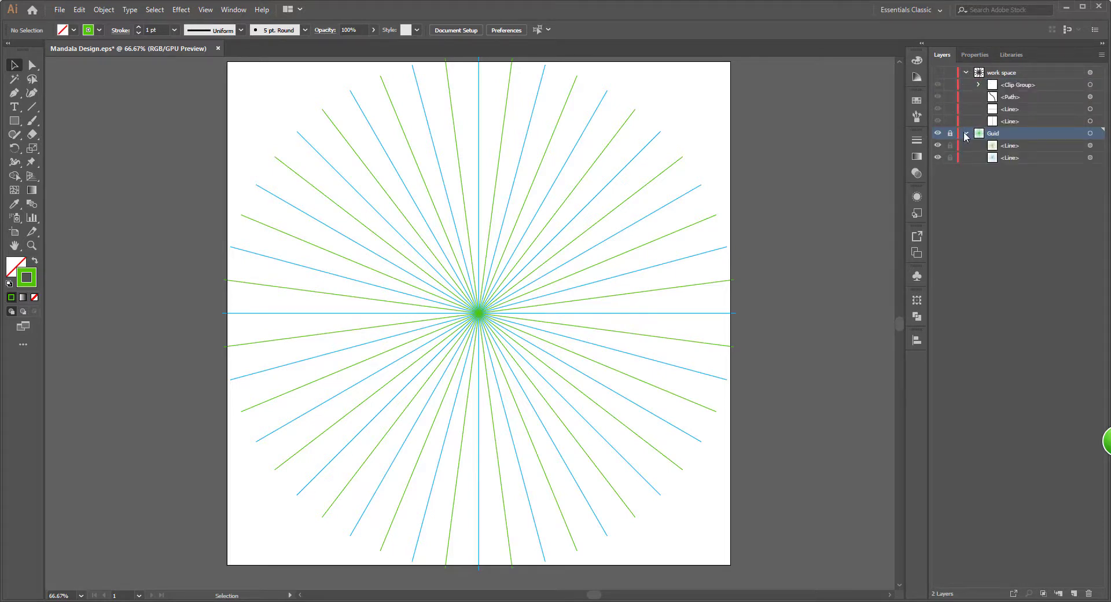
click(964, 134)
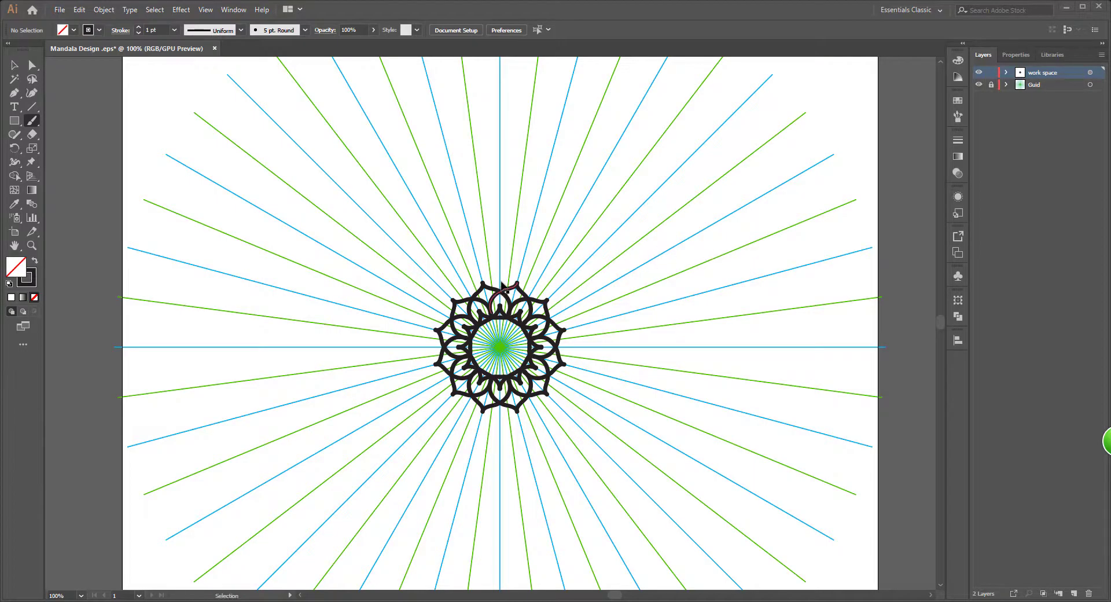
- Paint successive rings of interlaced, pointed petals around the mandala's centre with the Paintbrush, following the radial guides
scroll(502, 286, up, 3)
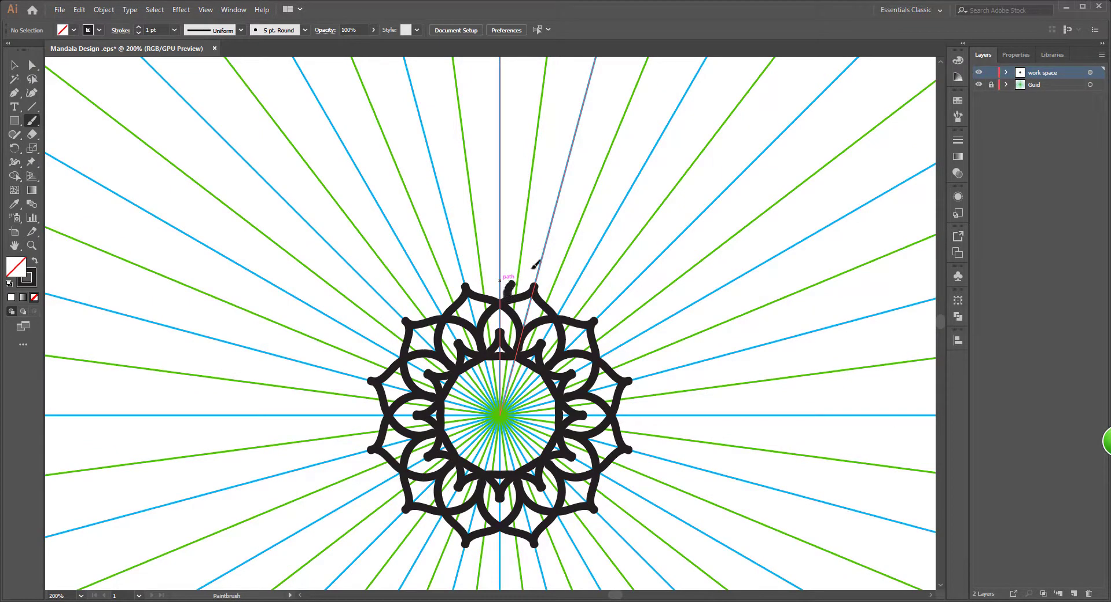
drag(548, 241, 548, 242)
key(ctrl+1)
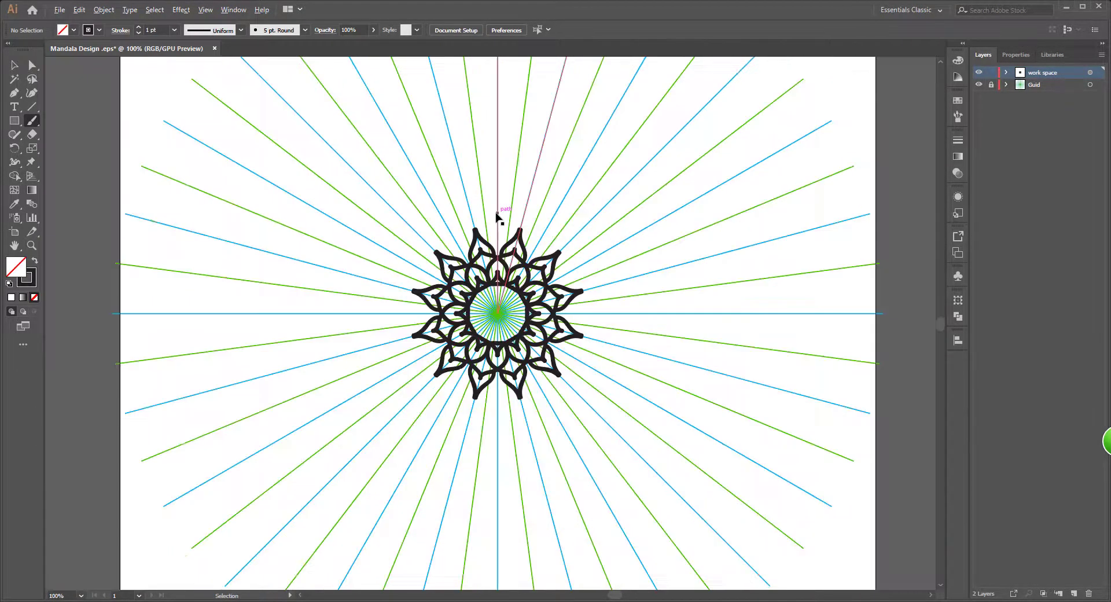
scroll(521, 201, up, 3)
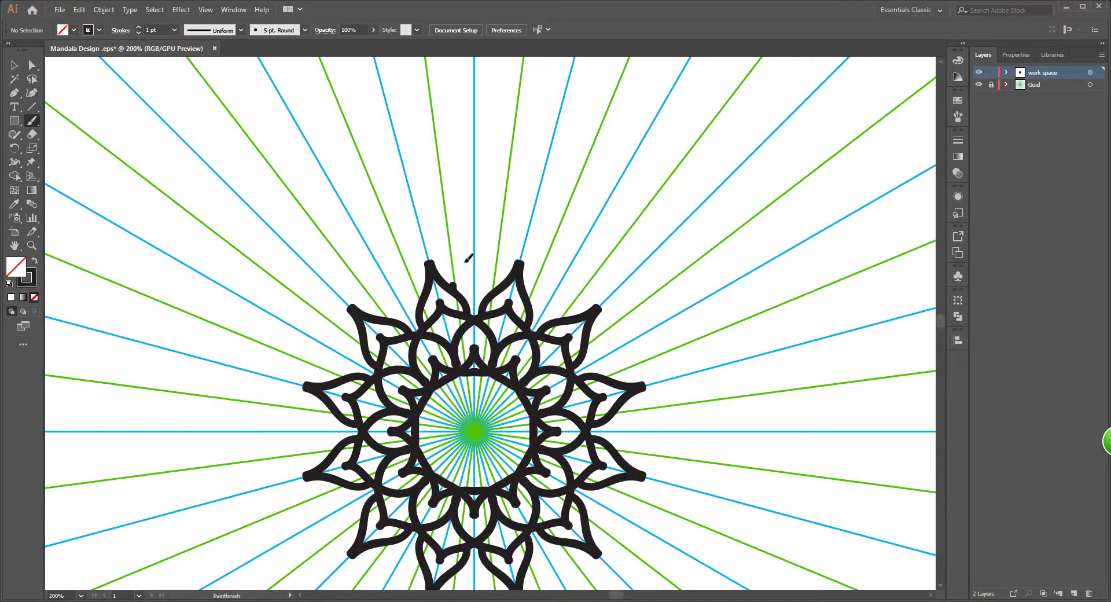
drag(467, 260, 531, 215)
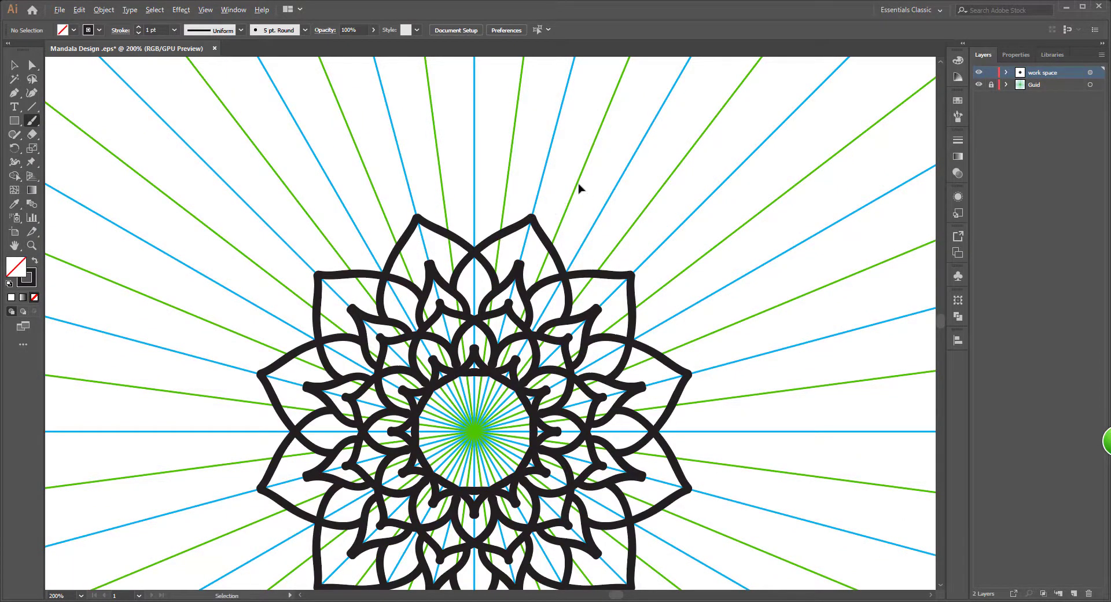
- Undo the stray brush stroke and paint a ring of tall pointed petals with tips on the blue guide lines
scroll(579, 188, down, 3)
scroll(576, 209, up, 3)
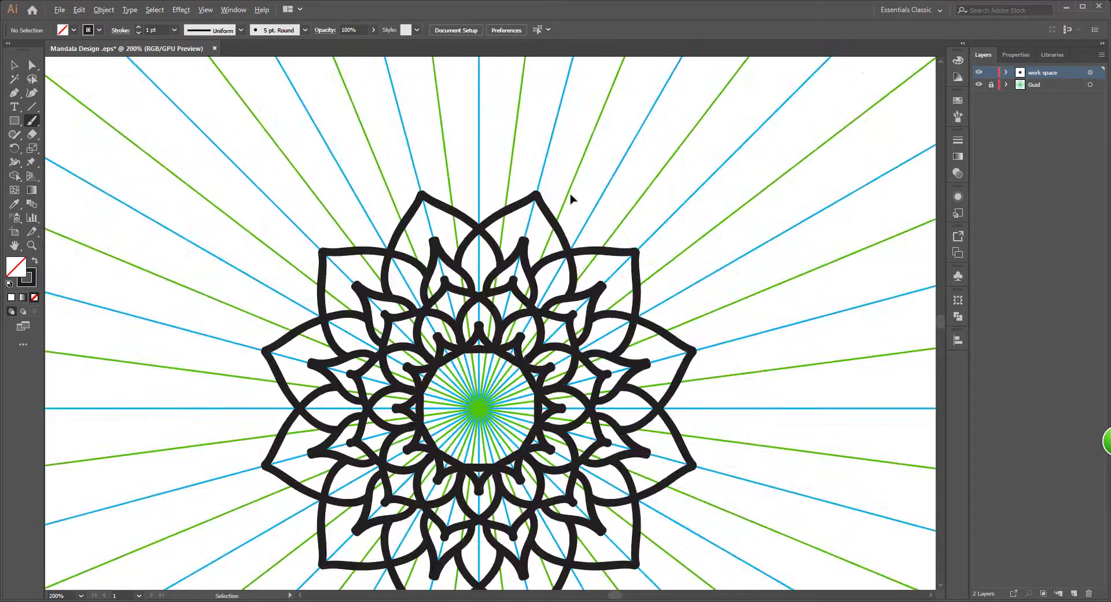
drag(611, 200, 647, 186)
key(ctrl+z)
drag(510, 174, 559, 120)
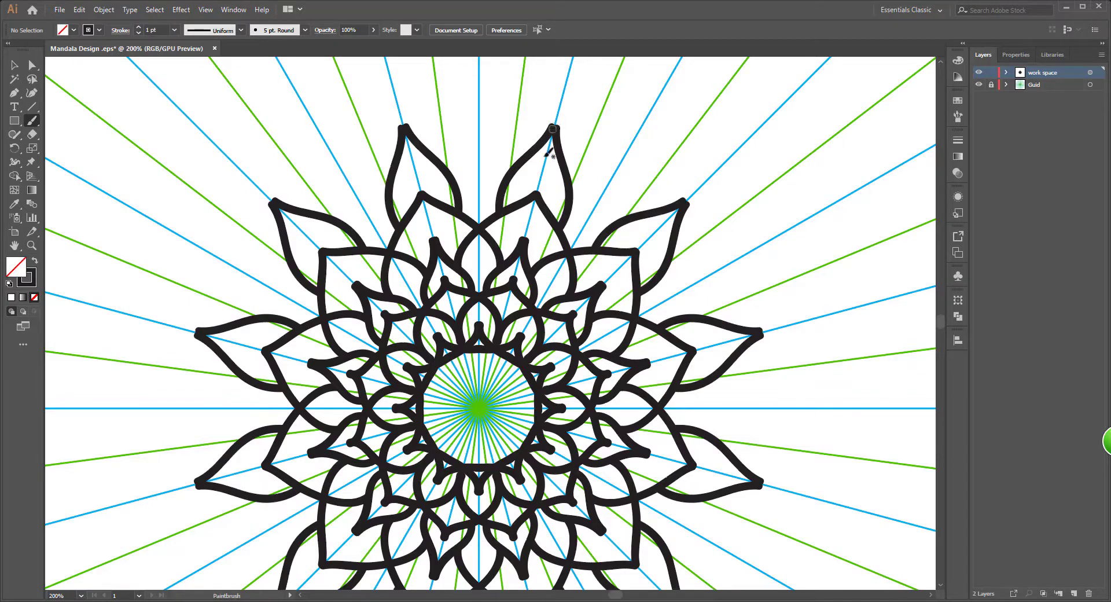
key(ctrl+0)
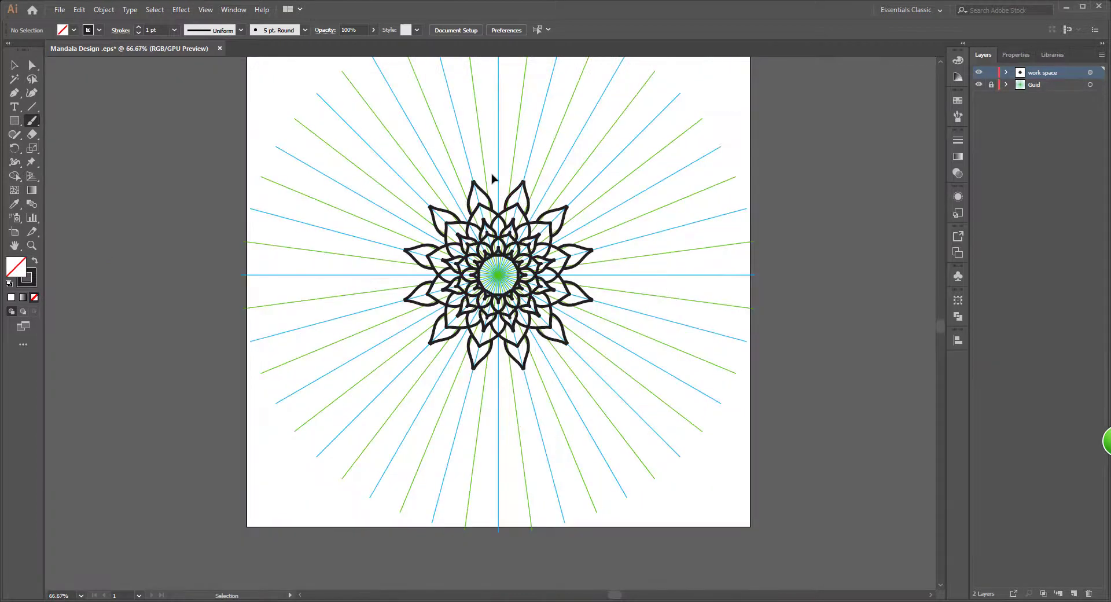
- Replace the trial outer strokes with paired curls above the petals, enclosed by a ring of wide pointed petals
scroll(492, 178, up, 2)
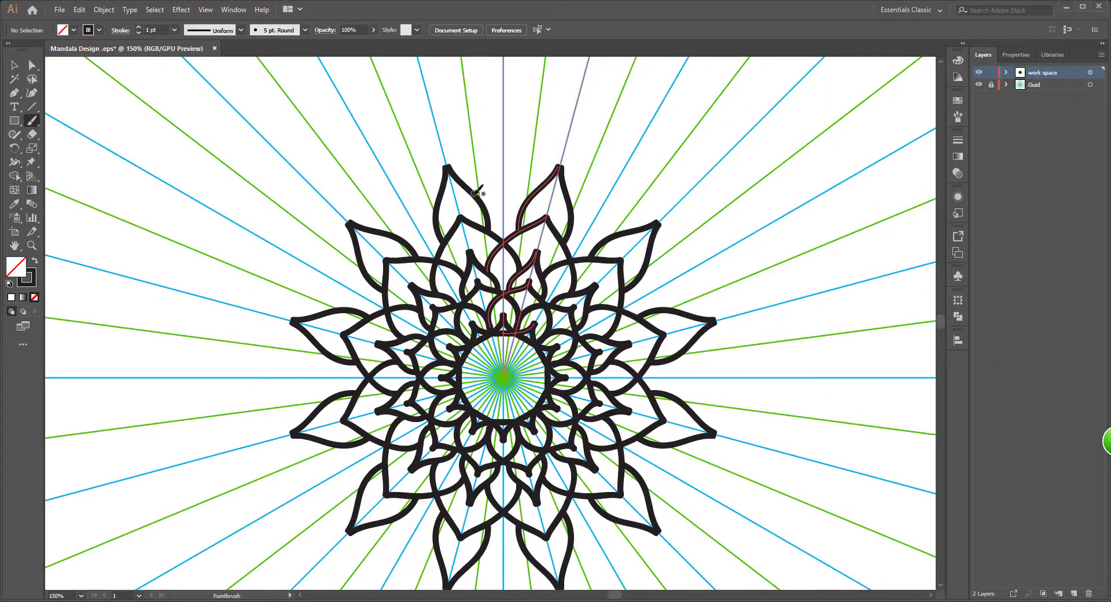
drag(512, 133, 510, 130)
key(ctrl+z)
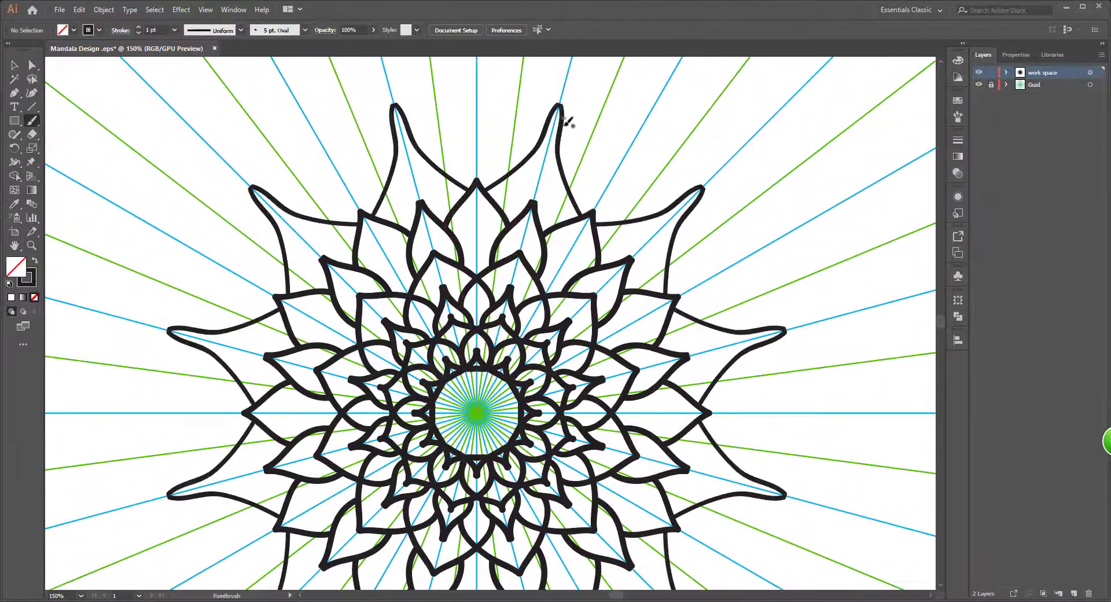
key(ctrl+z)
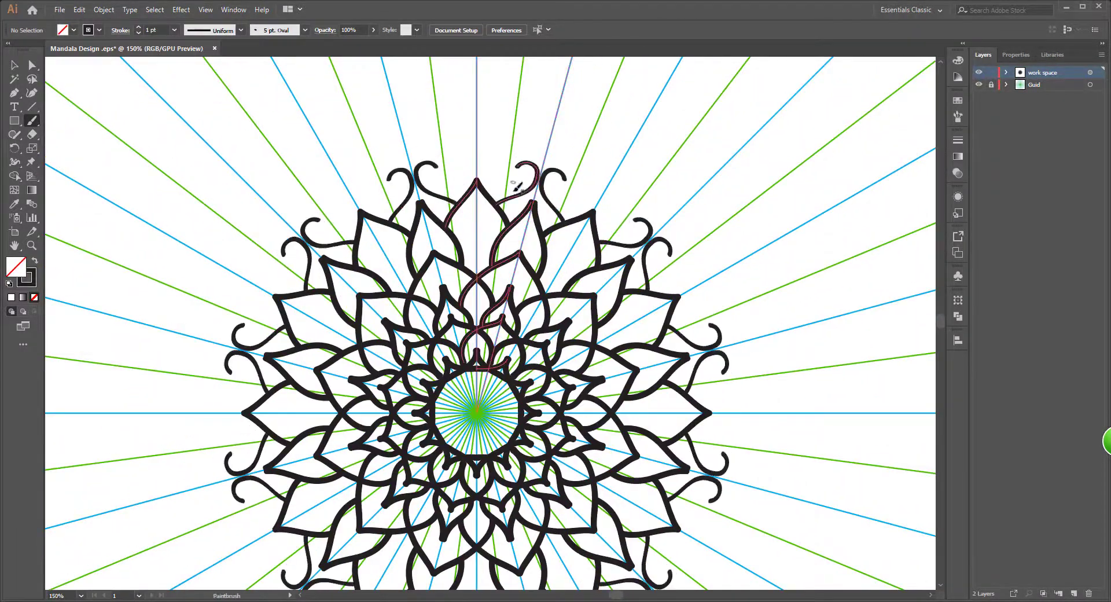
scroll(521, 179, up, 2)
drag(393, 184, 510, 106)
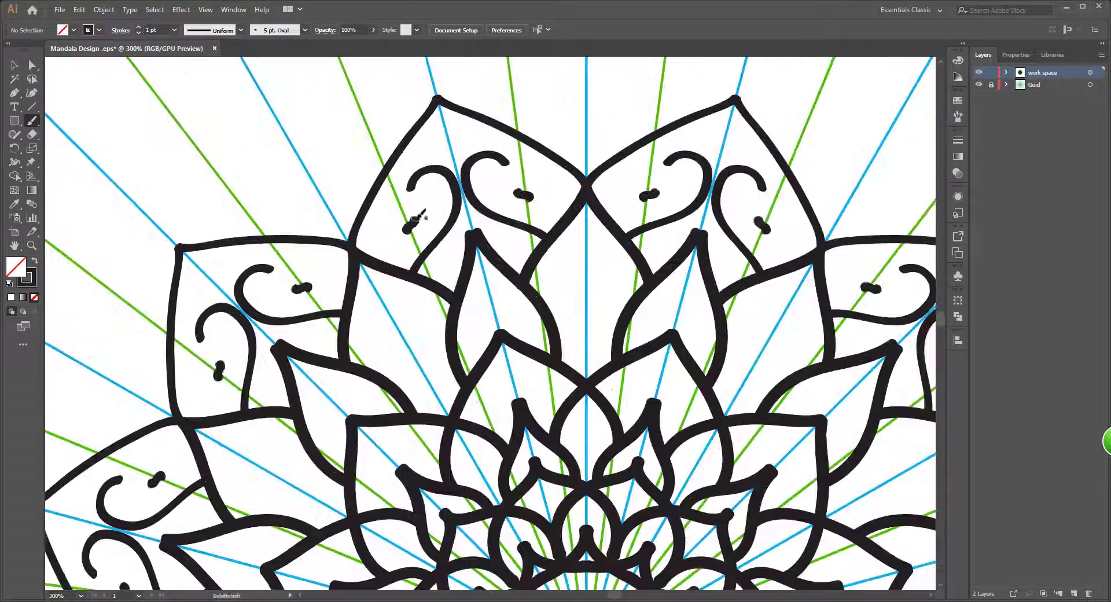
- Place a filled black circle about 7.66 px in diameter beside the curl inside the wide outer petals
drag(394, 198, 411, 225)
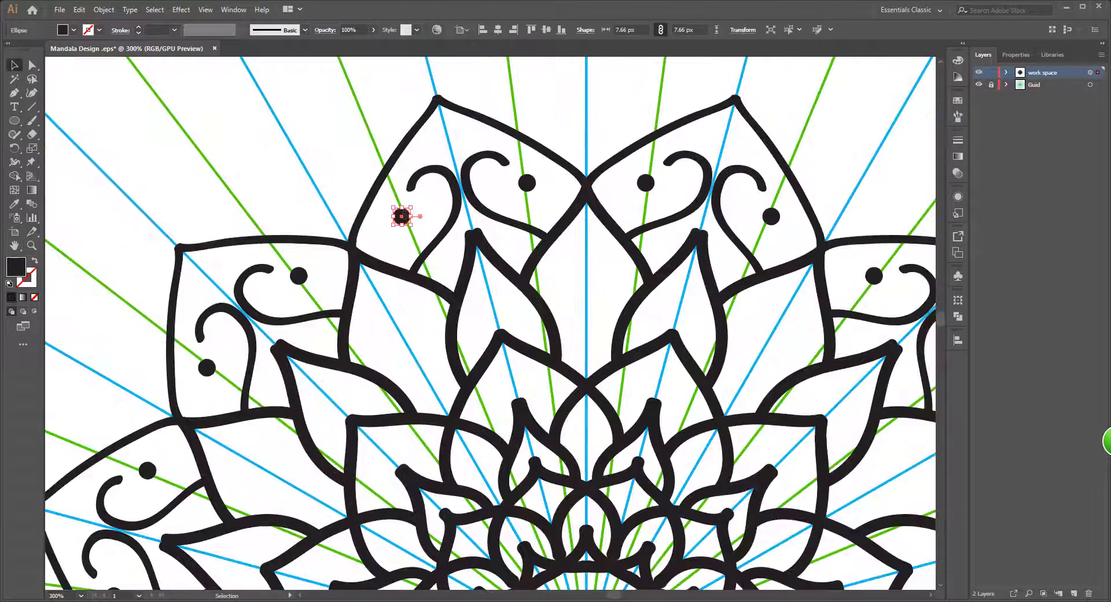
key(ctrl+0)
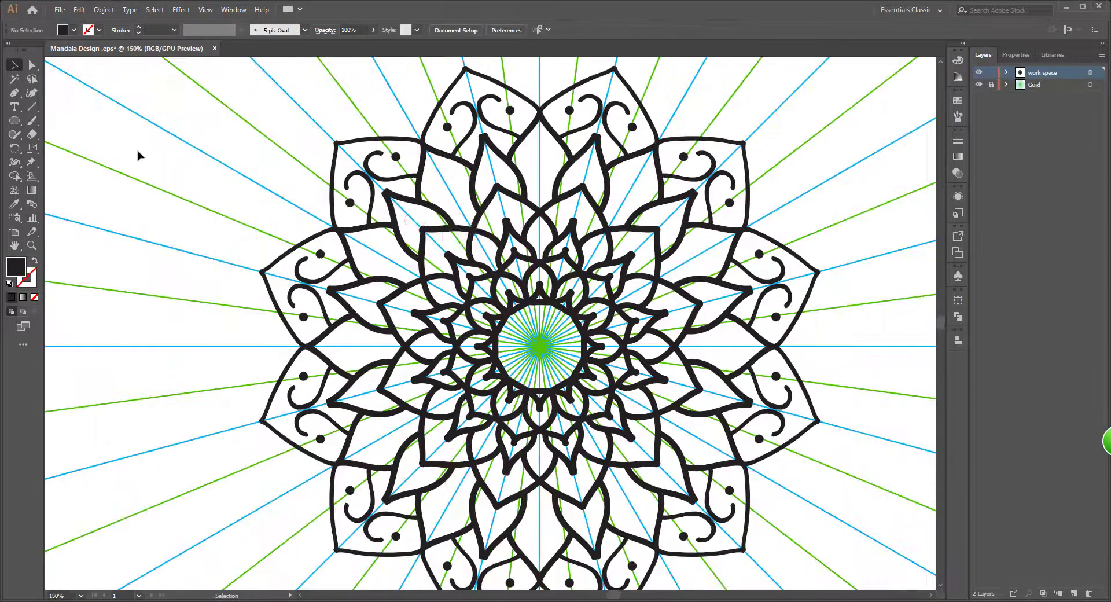
key(v)
scroll(409, 207, up, 5)
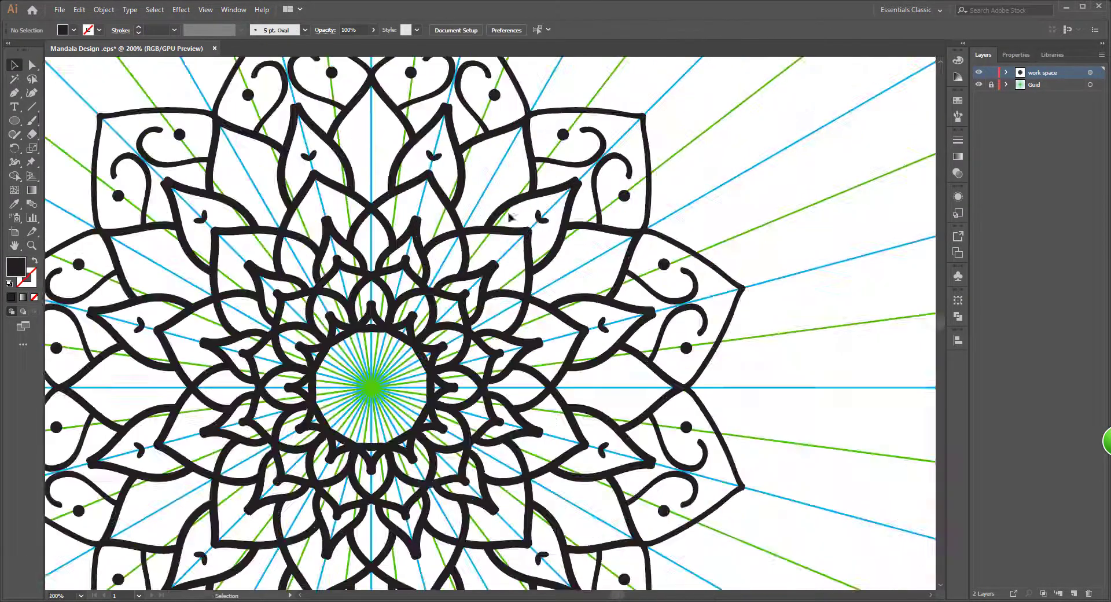
- Paint small curved marks and drop shapes inside the narrow petals of the middle rings with the Paintbrush
key(b)
scroll(248, 60, down, 1)
click(174, 31)
click(191, 82)
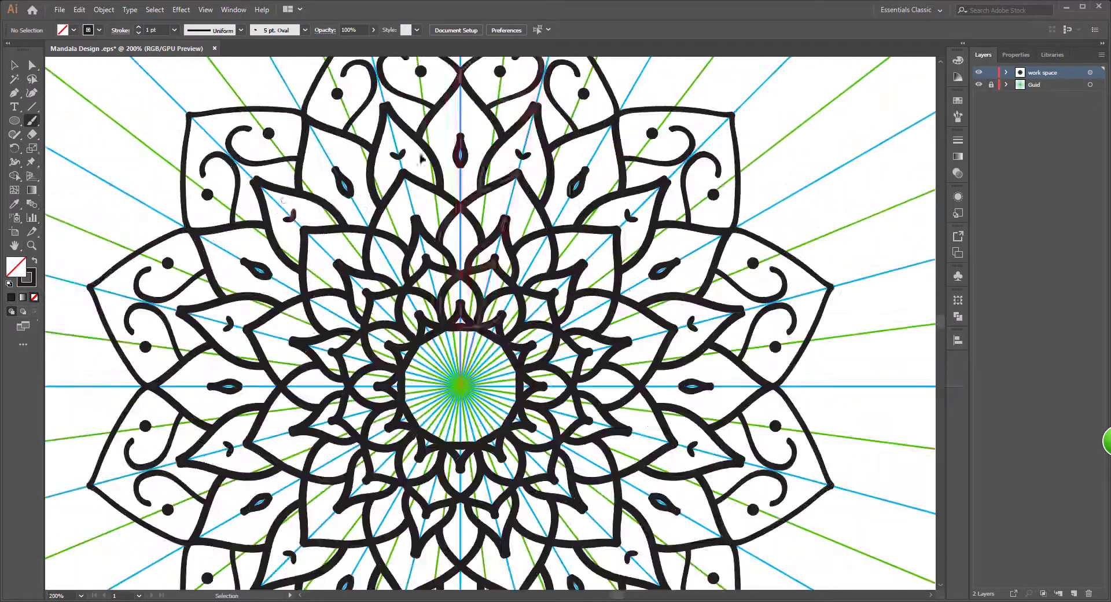
scroll(275, 202, up, 3)
key(b)
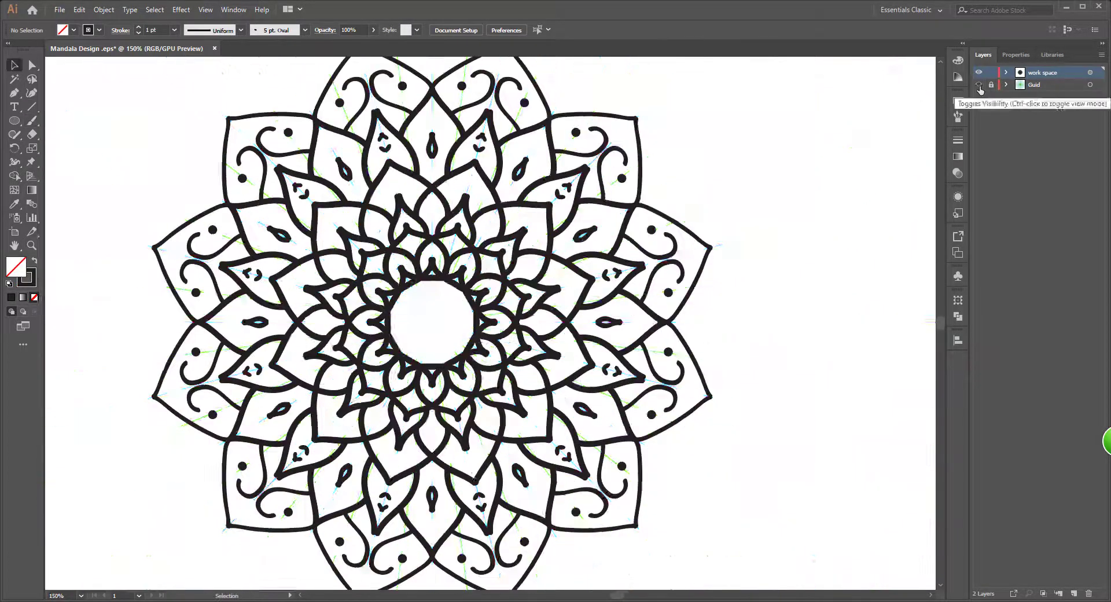
- Paint web-like outer rings of overlapping arcs with dots between them, and hide the Guid layer
key(v)
scroll(544, 176, up, 2)
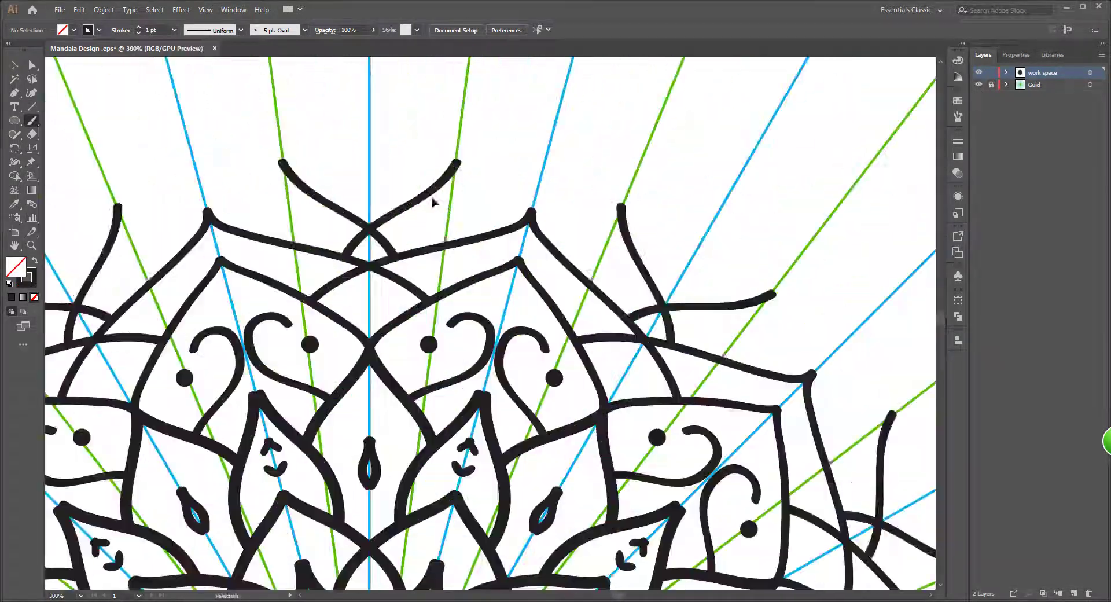
drag(298, 248, 544, 102)
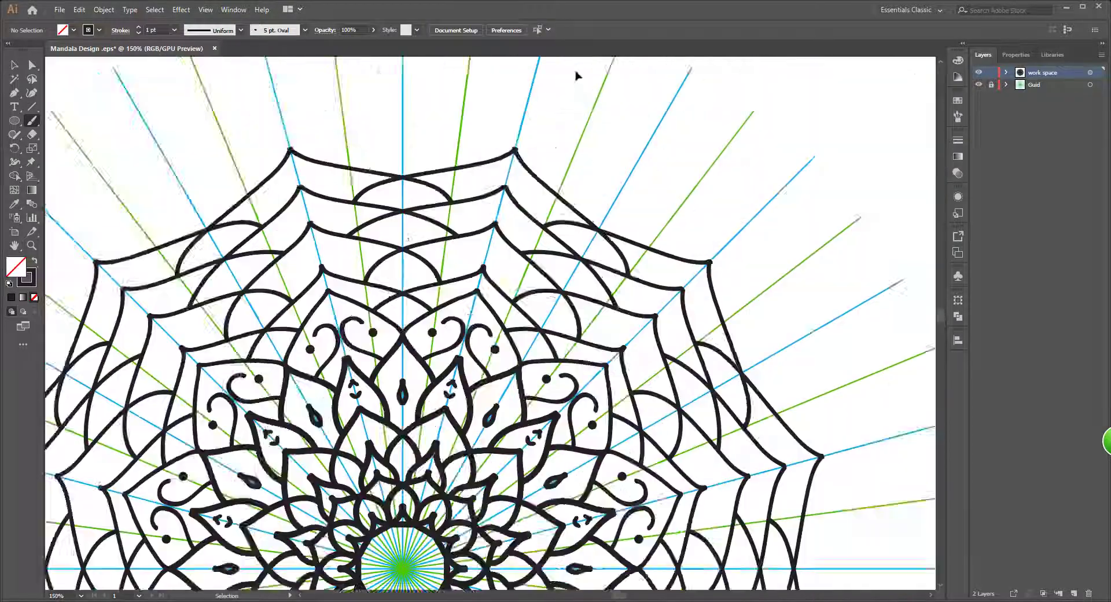
scroll(575, 75, up, 1)
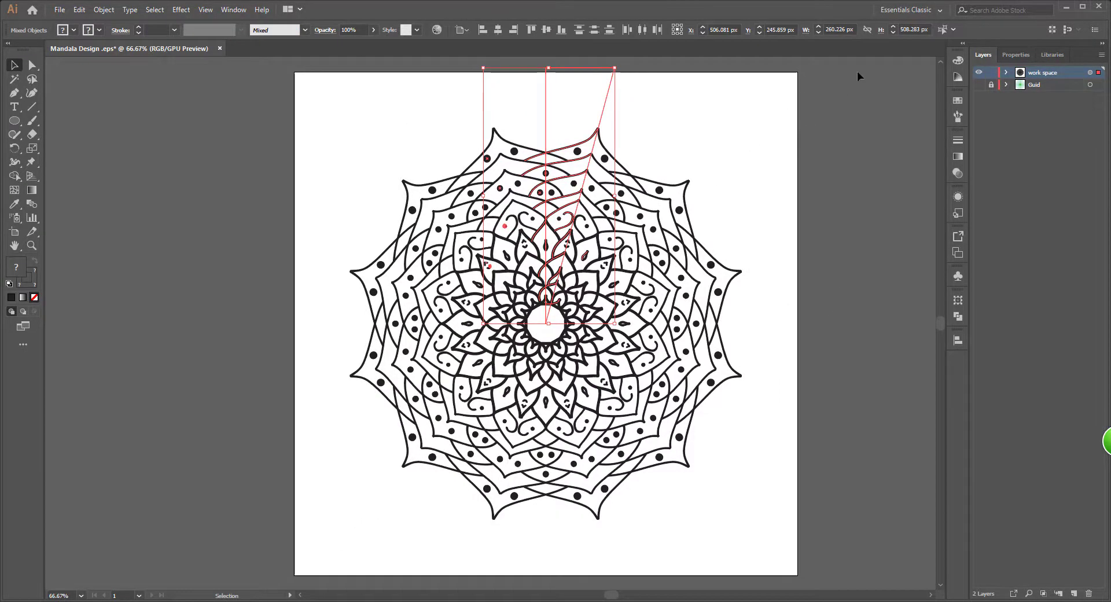
scroll(775, 177, up, 1)
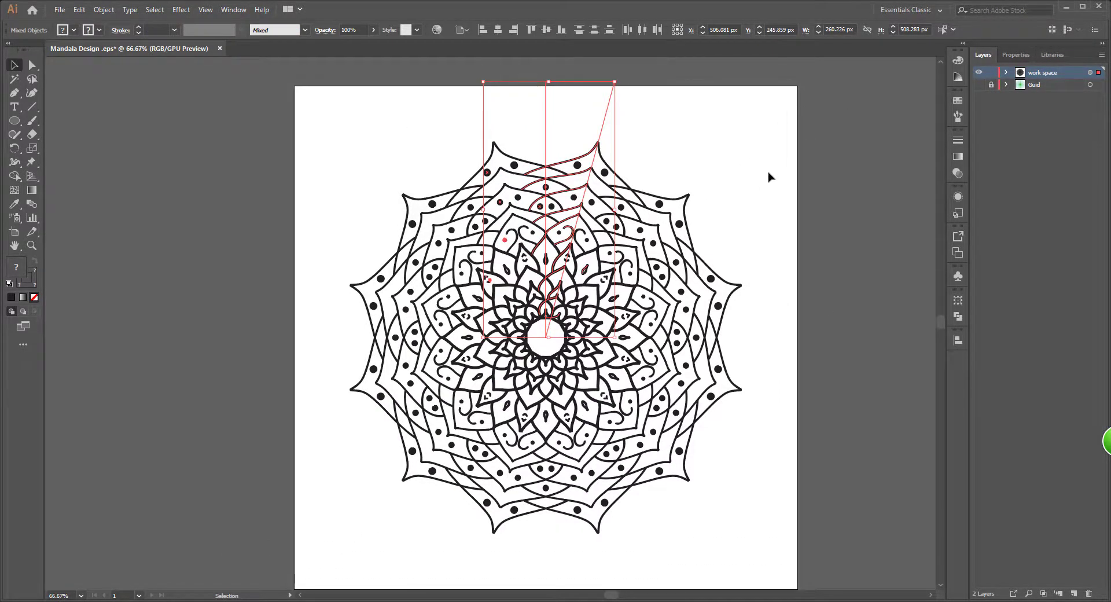
- Check the contents of the work space layer and expand the appearance of all its selected artwork
click(1008, 74)
click(1019, 328)
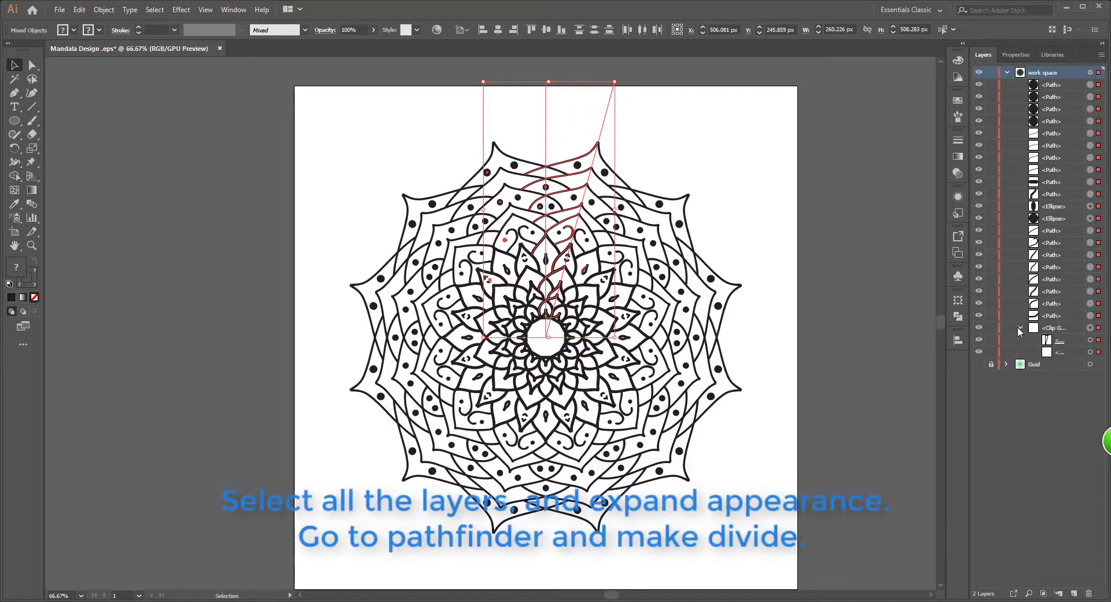
click(1021, 329)
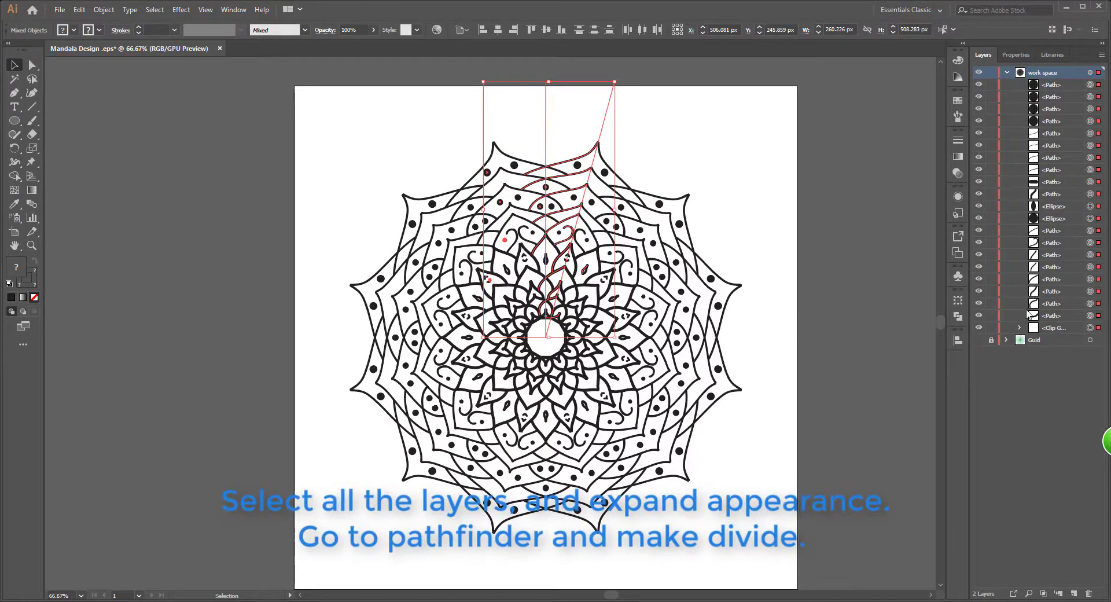
click(1008, 73)
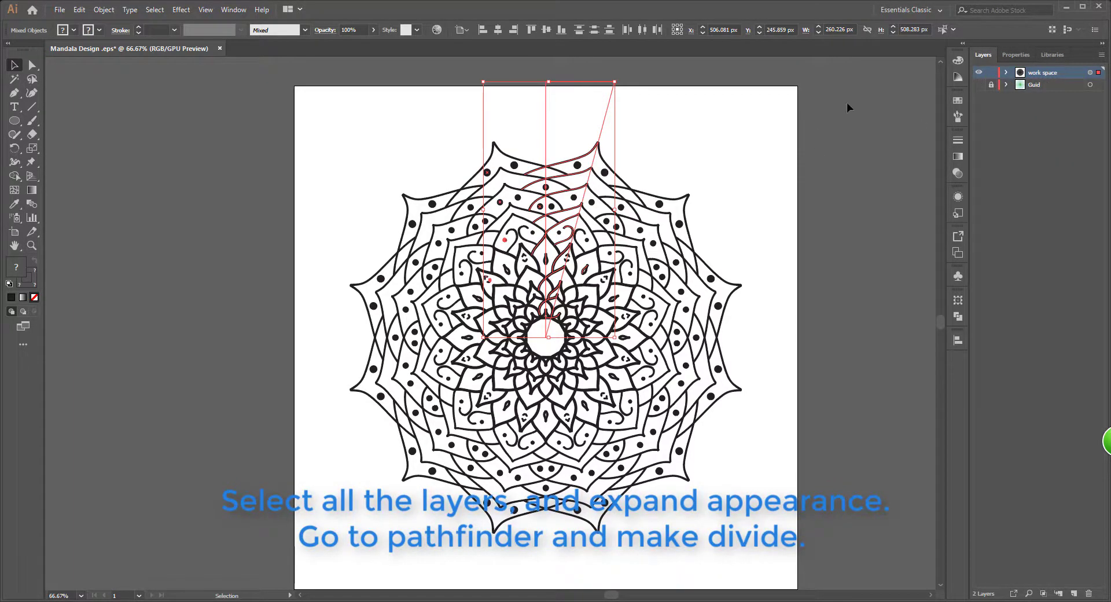
click(104, 9)
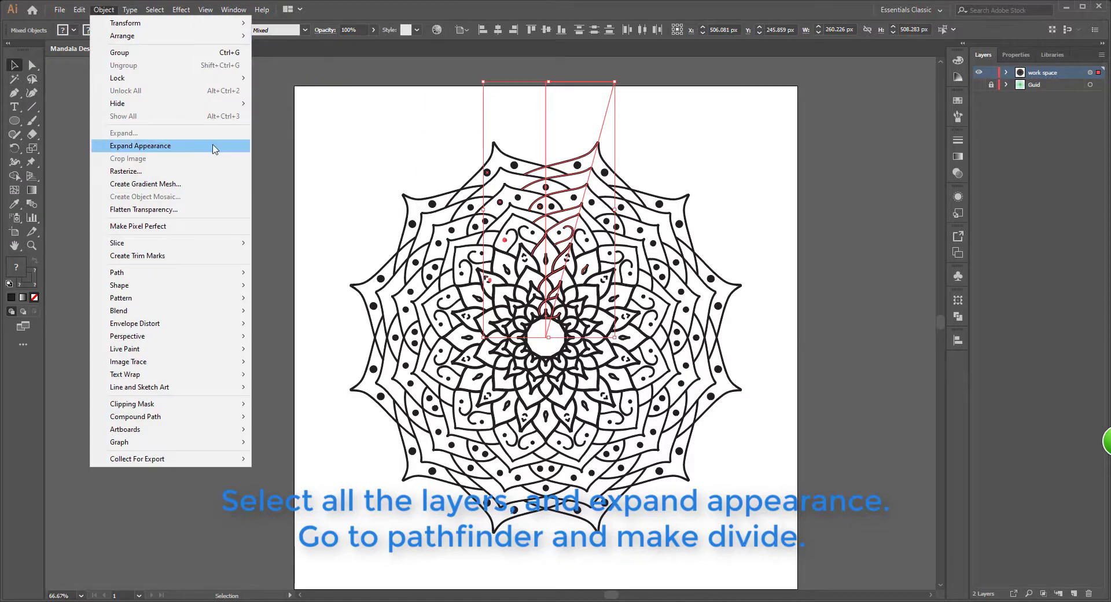
click(215, 149)
- Select the whole expanded mandala and split it into separate pieces with the Pathfinder's Divide operation
drag(834, 140, 311, 512)
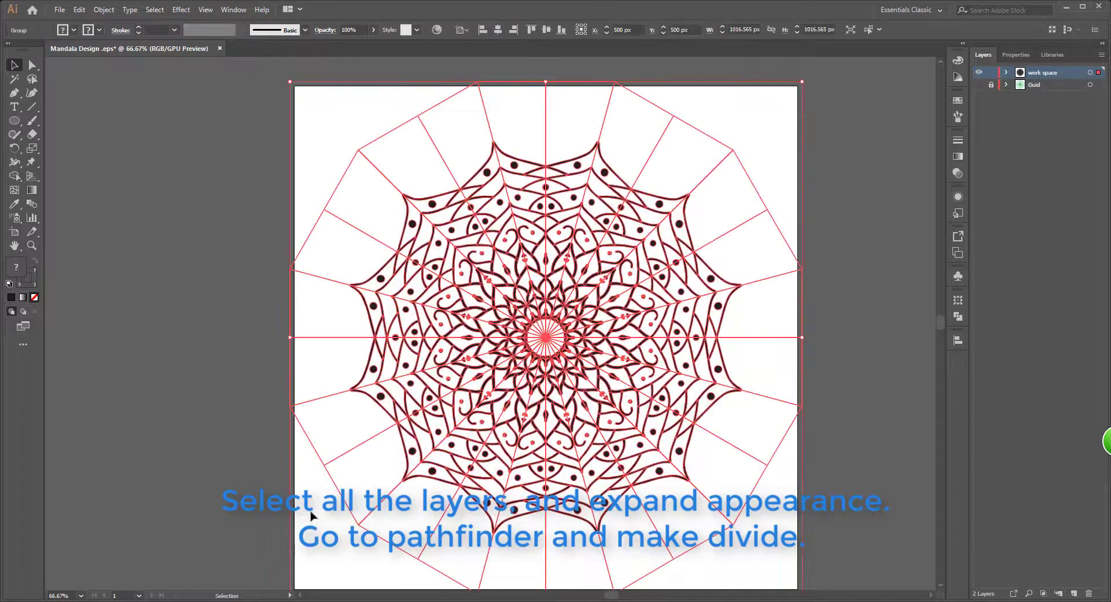
click(959, 318)
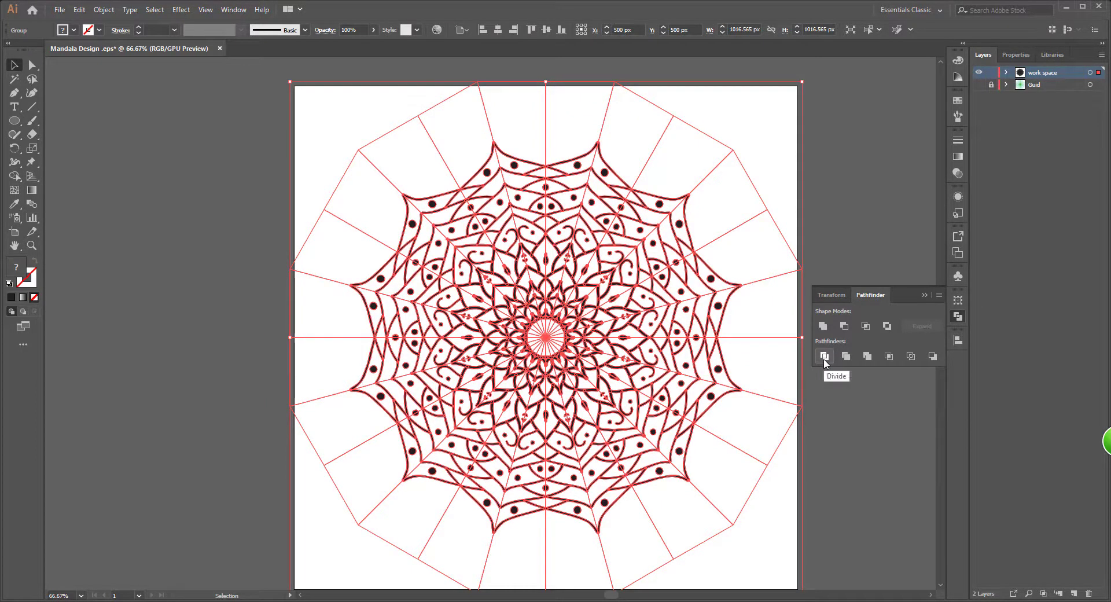
click(622, 219)
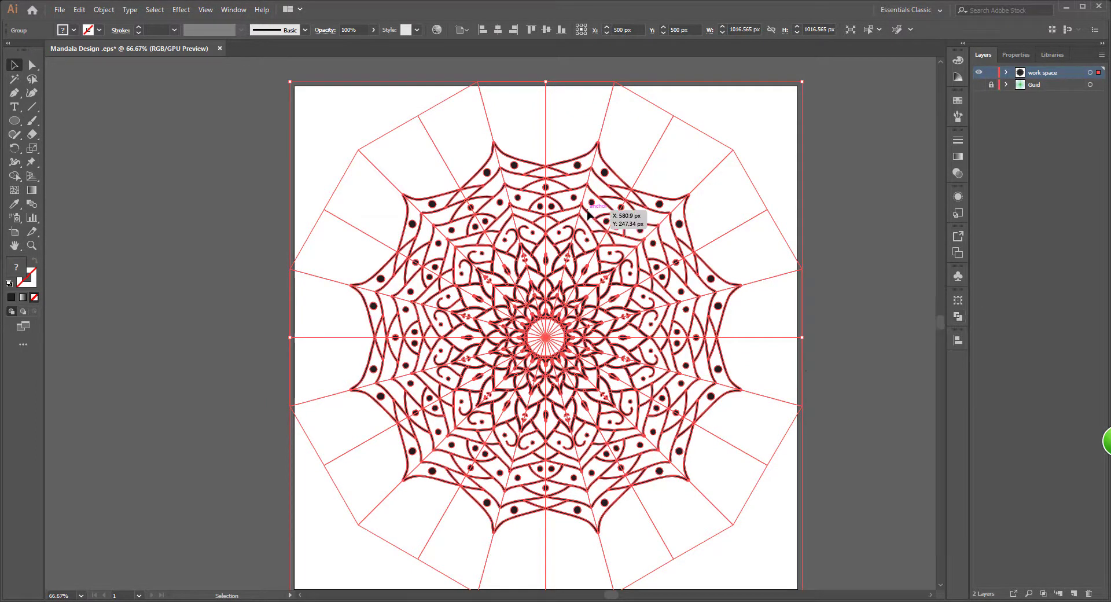
click(836, 216)
- Ungroup the divided mandala artwork
click(573, 237)
right_click(575, 228)
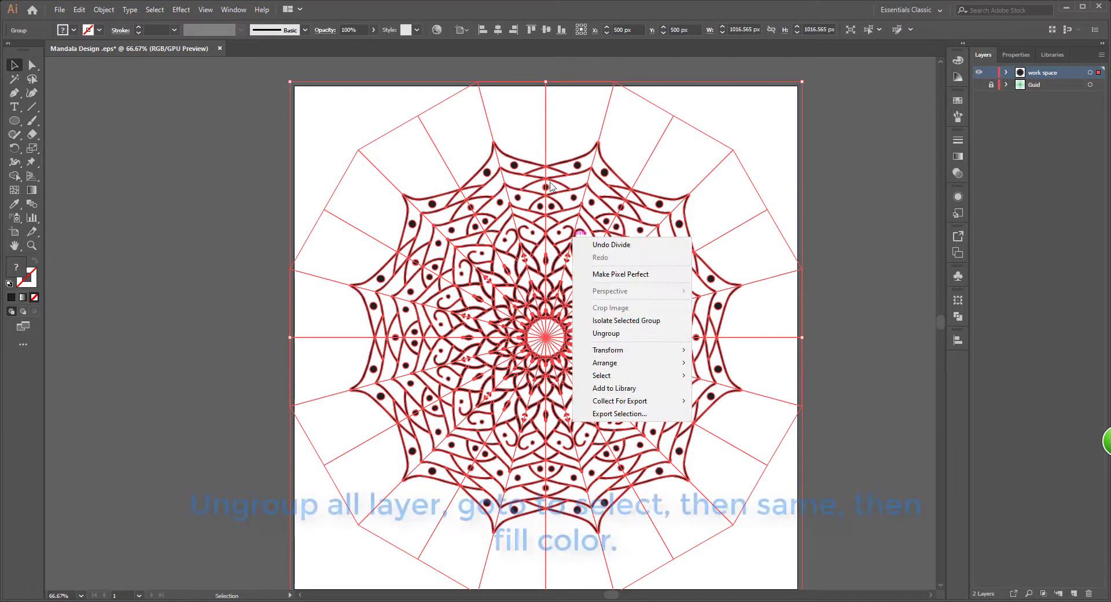
click(605, 262)
- Move one outer outline segment aside to check that the pieces are separate, and undo the move
click(571, 164)
click(573, 161)
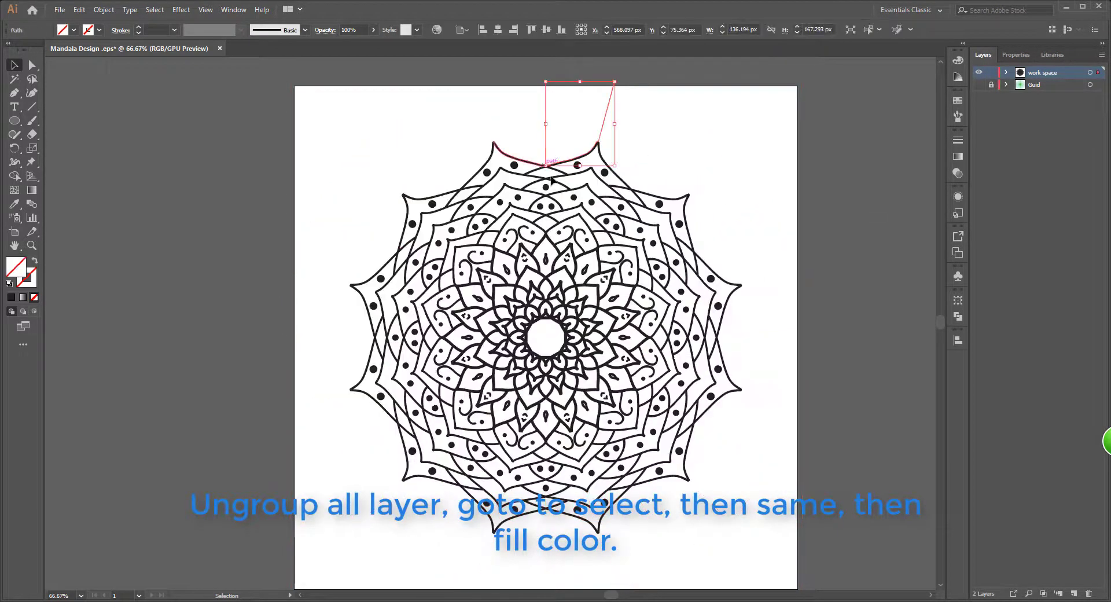
click(578, 172)
click(613, 174)
drag(613, 173, 628, 166)
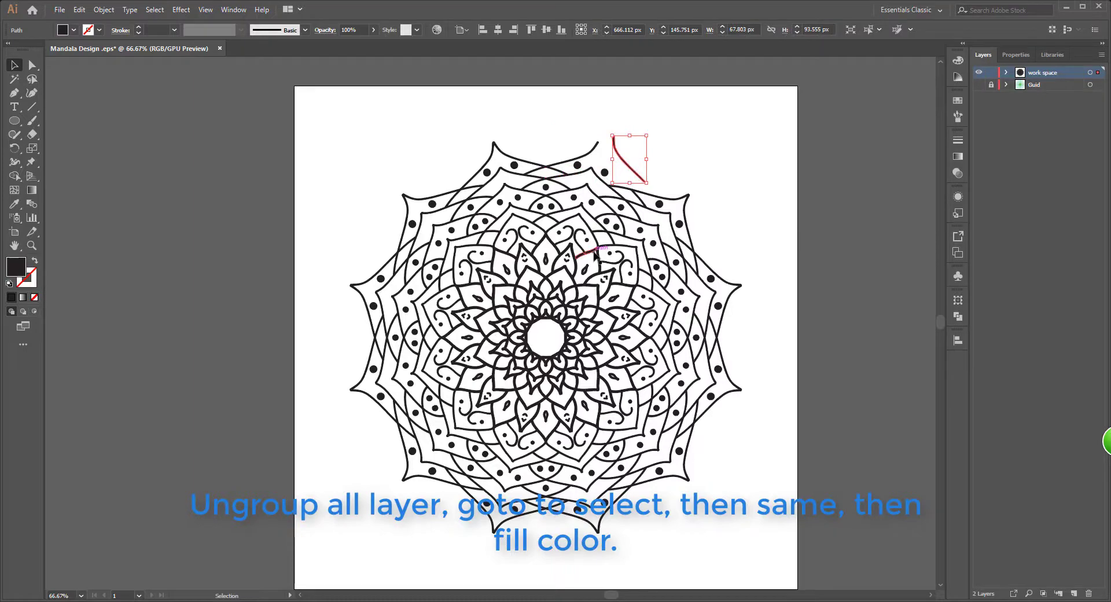
key(ctrl+z)
scroll(584, 185, up, 1)
scroll(552, 178, down, 1)
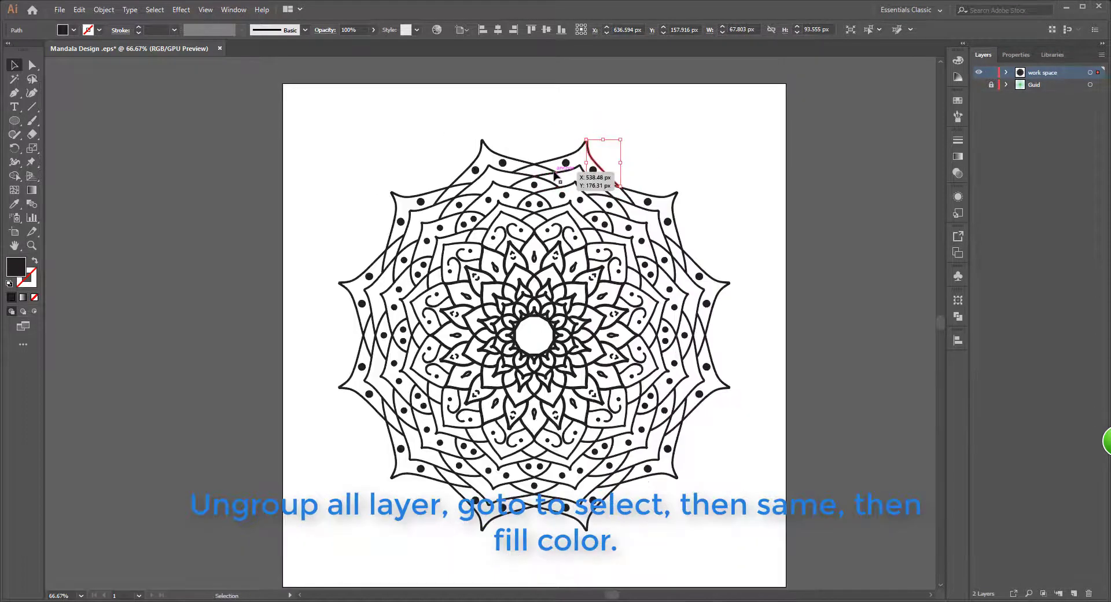
- Starting from one black outline segment near the mandala's upper edge, select all artwork with the same fill colour
click(552, 171)
scroll(550, 171, up, 1)
scroll(446, 161, down, 1)
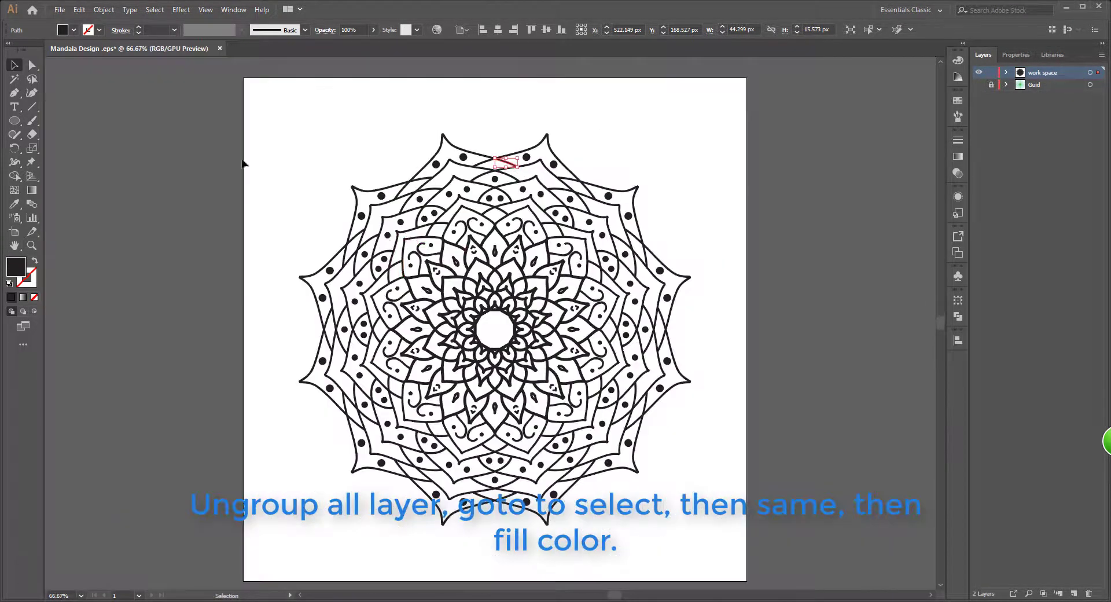
click(155, 10)
mouse_move(228, 120)
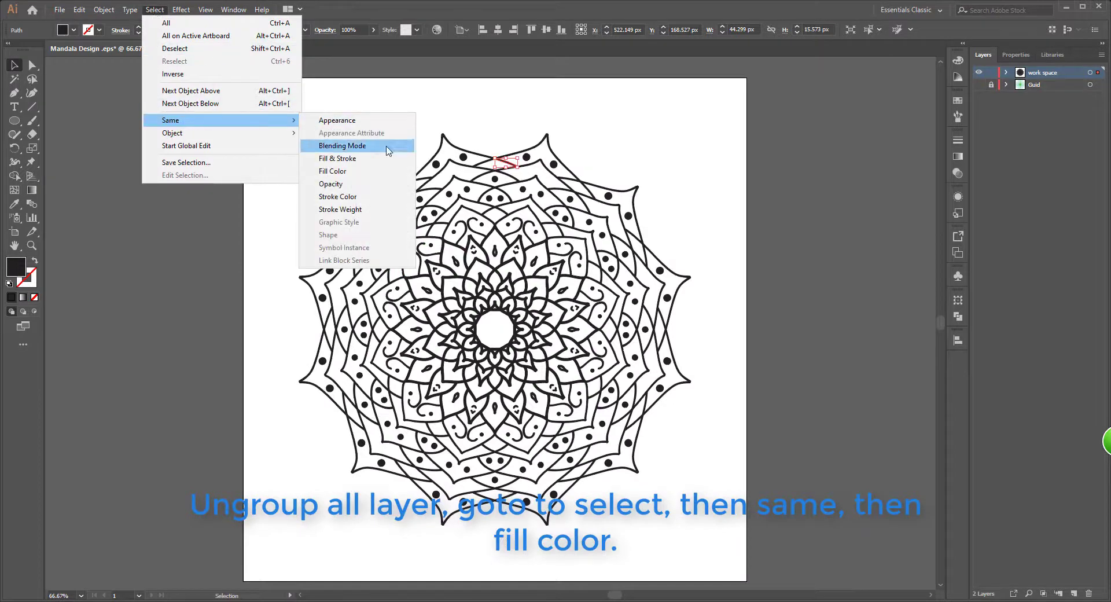
click(371, 175)
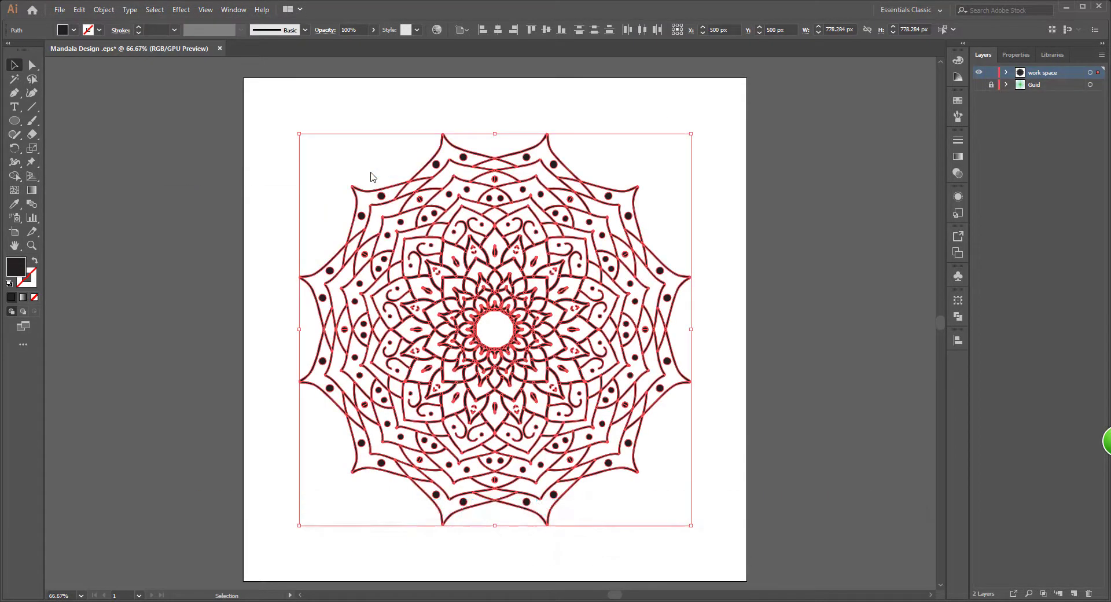
- Try placing a copy of the selected black artwork beside the artboard, and undo it
scroll(370, 278, down, 3)
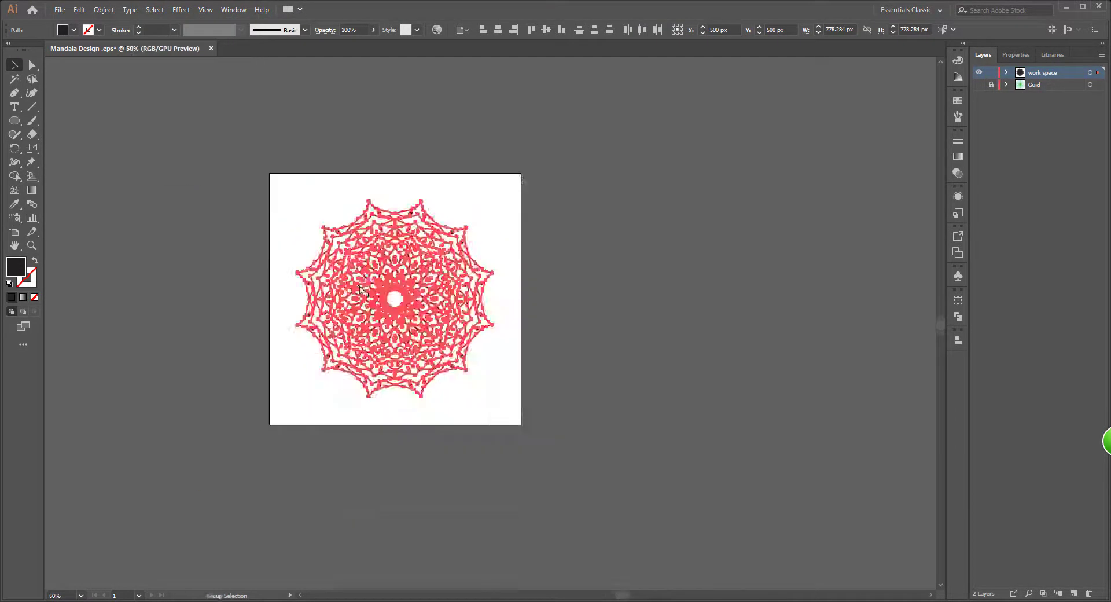
drag(387, 280, 659, 278)
click(555, 311)
scroll(673, 286, up, 3)
scroll(594, 282, down, 2)
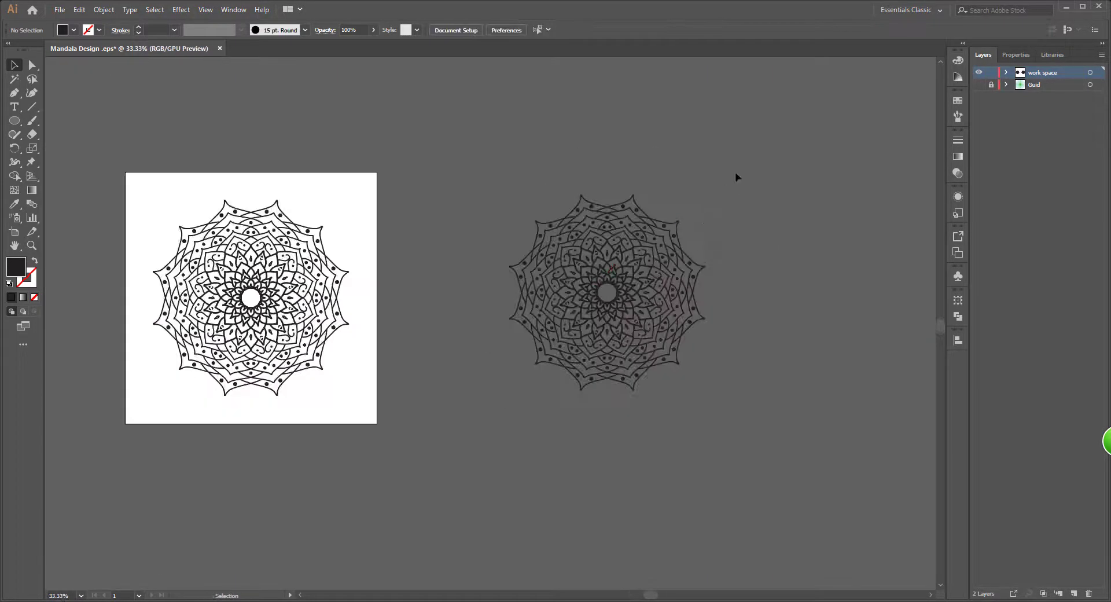
drag(736, 175, 466, 460)
click(266, 339)
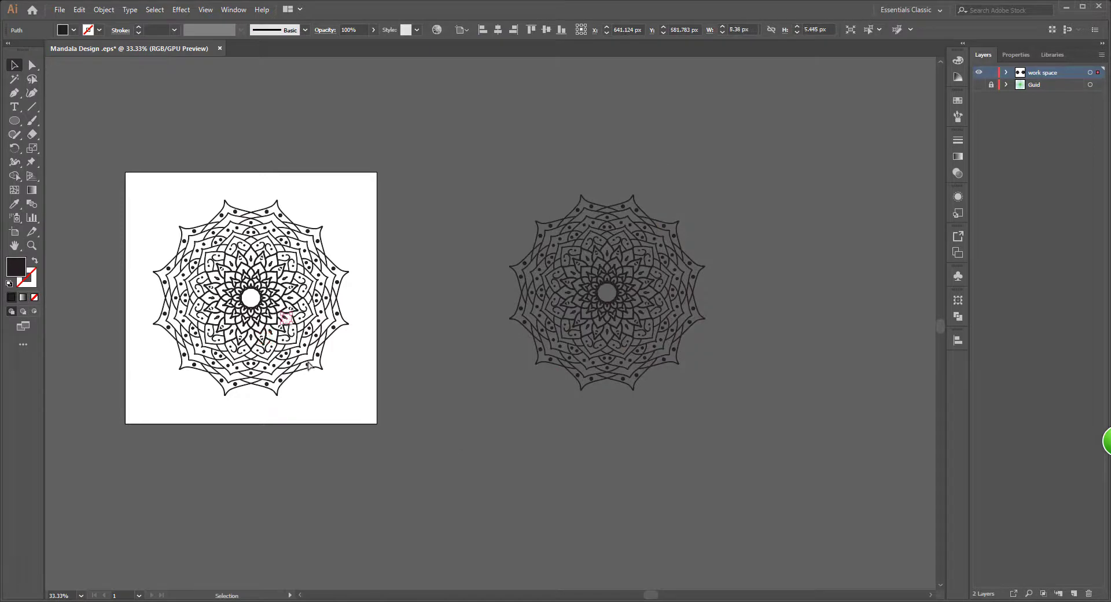
key(ctrl+z)
- Move the selected black artwork off the artboard and delete all the unfilled leftover pieces remaining on the artboard
drag(286, 339, 627, 331)
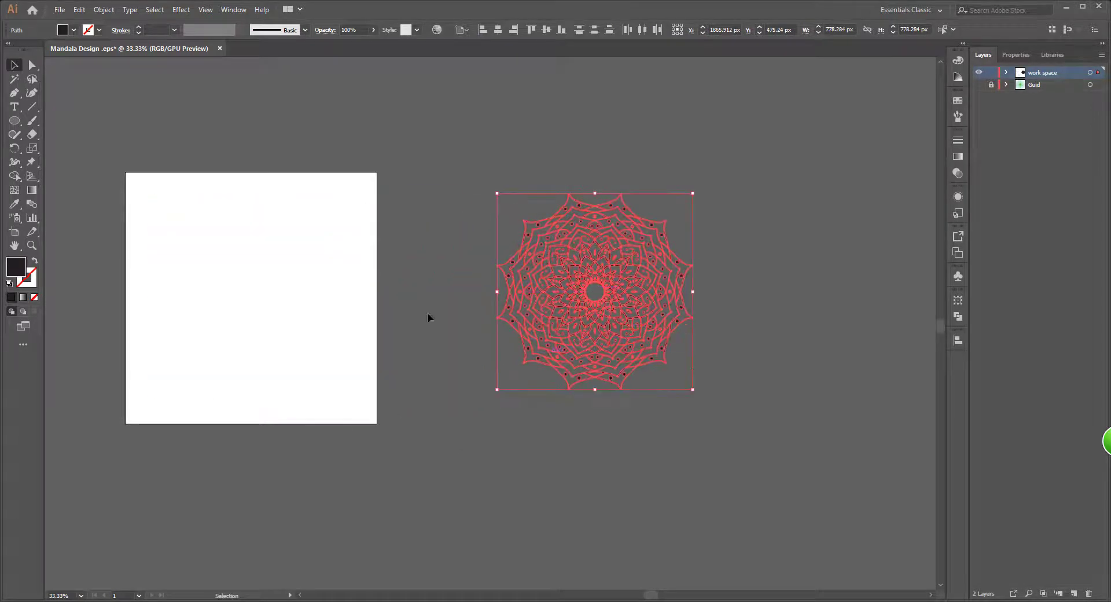
drag(418, 141, 79, 487)
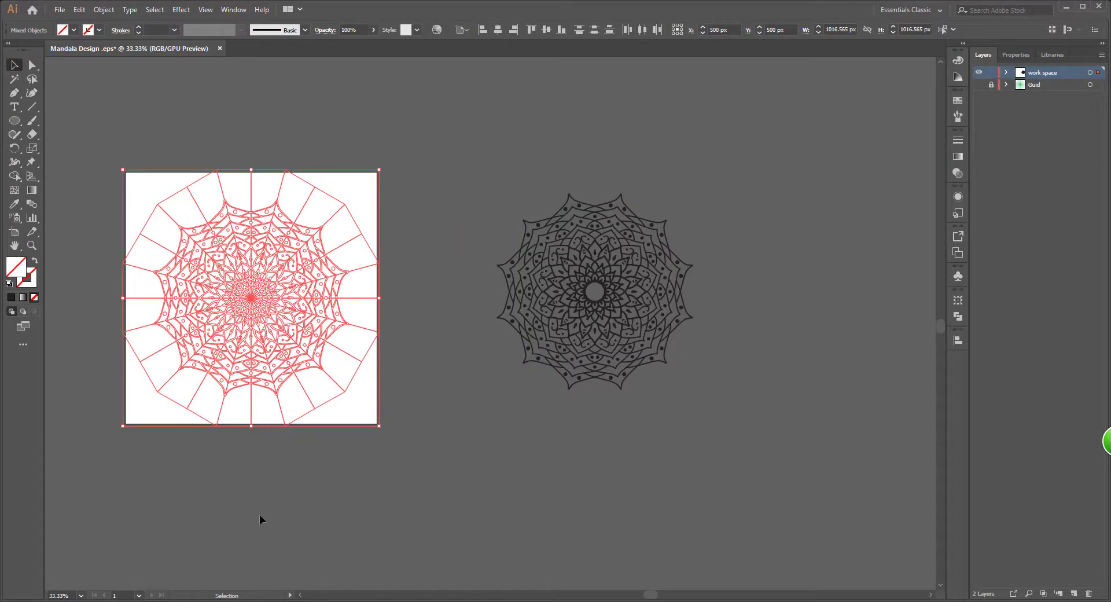
key(Delete)
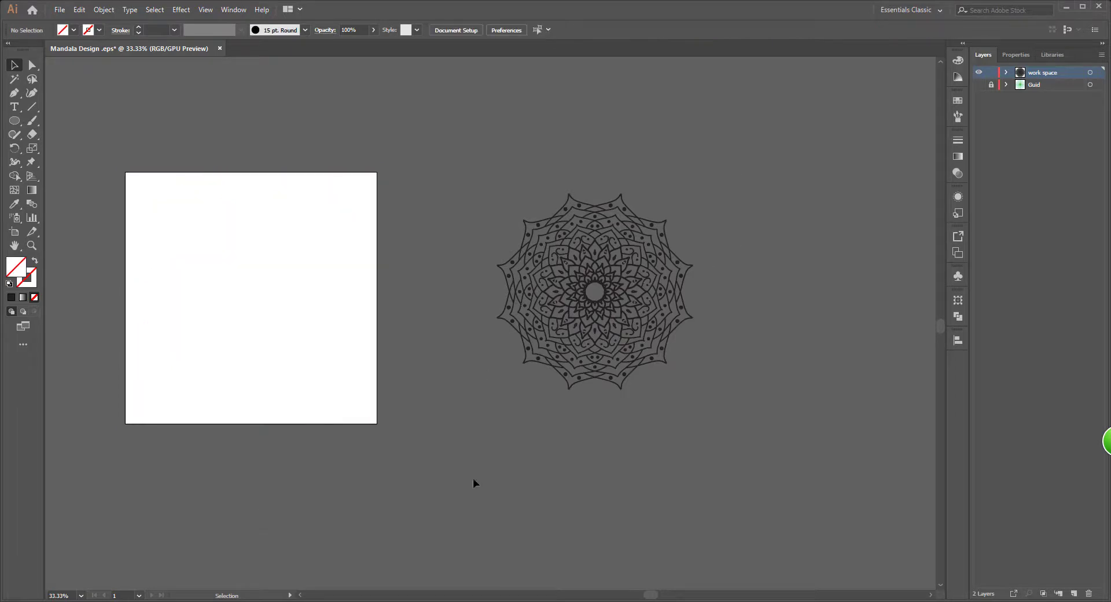
- Show the Guid layer and move the black mandala back onto the artboard, centred over the radial guides
click(608, 318)
click(979, 85)
drag(625, 333, 259, 307)
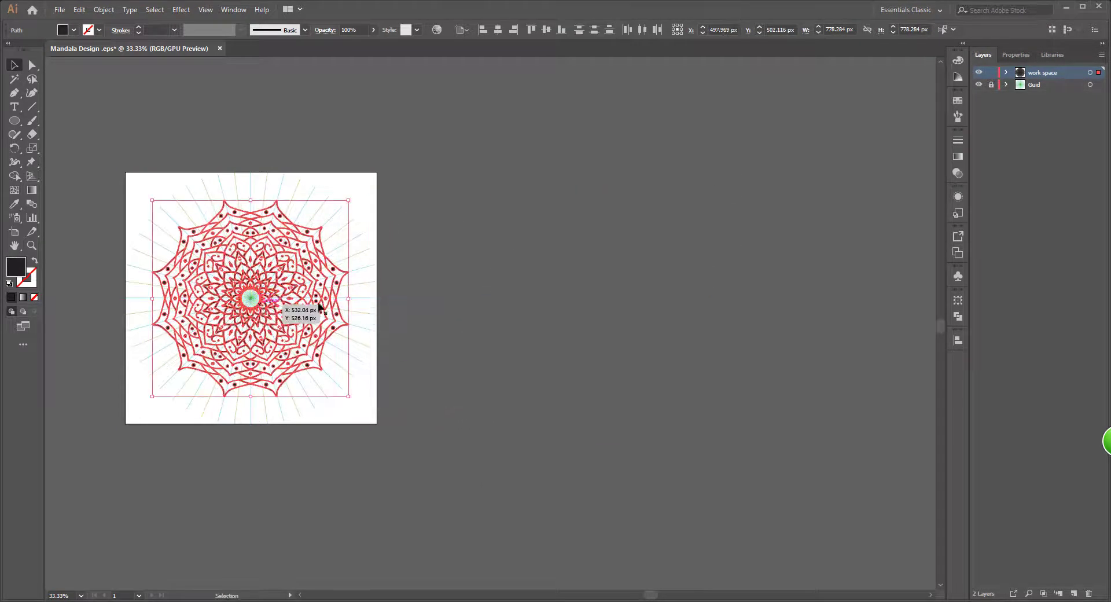
click(446, 336)
- Merge the mandala's pieces with the Pathfinder's Unite operation and hide the Guid layer
drag(324, 272, 638, 242)
scroll(606, 231, up, 1)
click(611, 297)
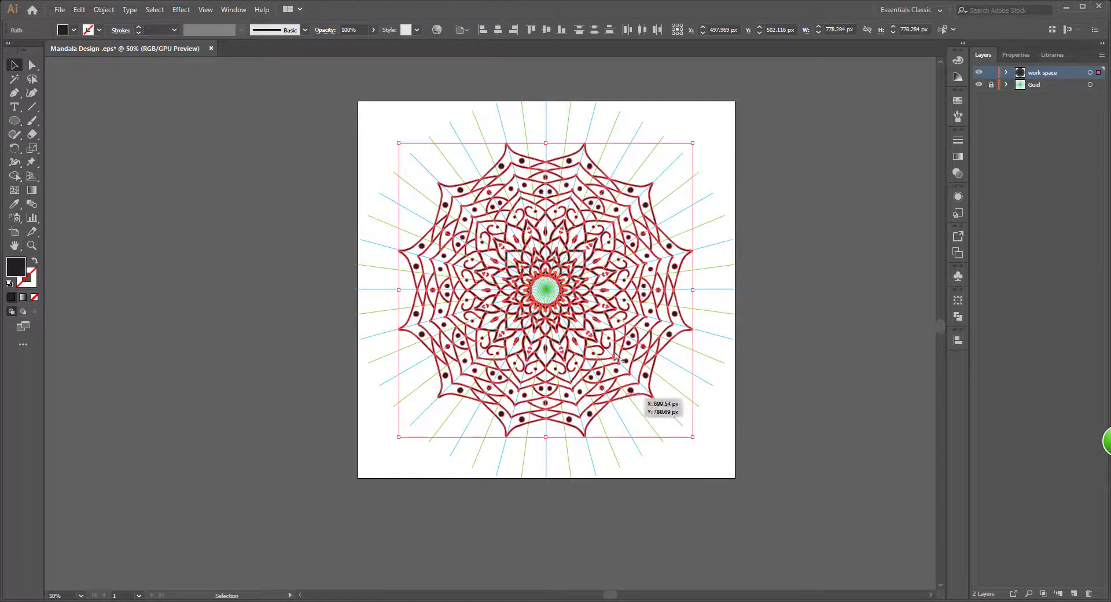
scroll(614, 331, up, 1)
click(959, 317)
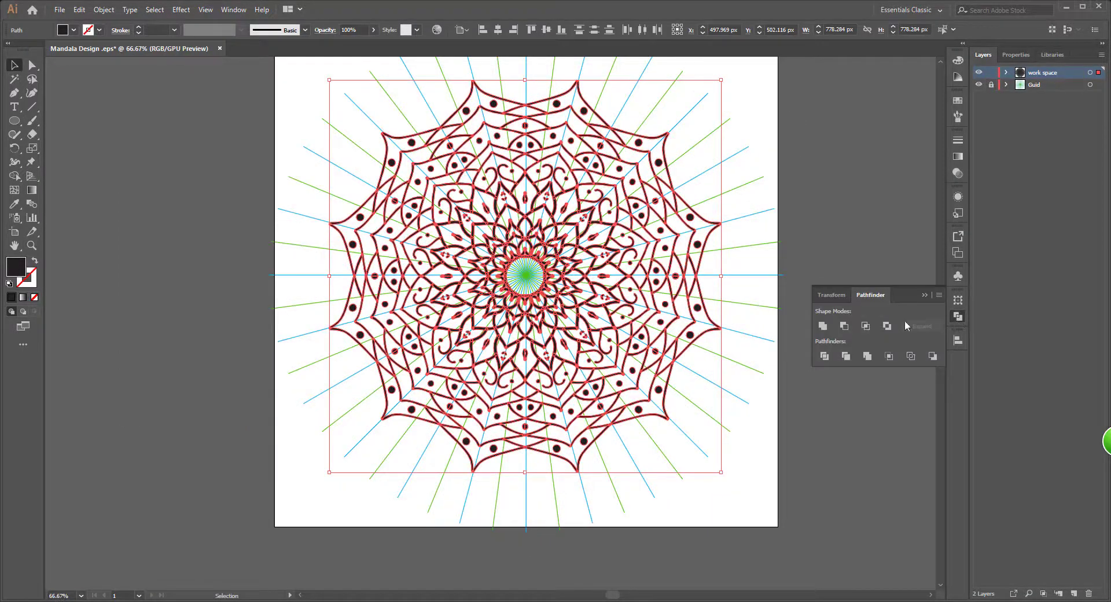
click(824, 329)
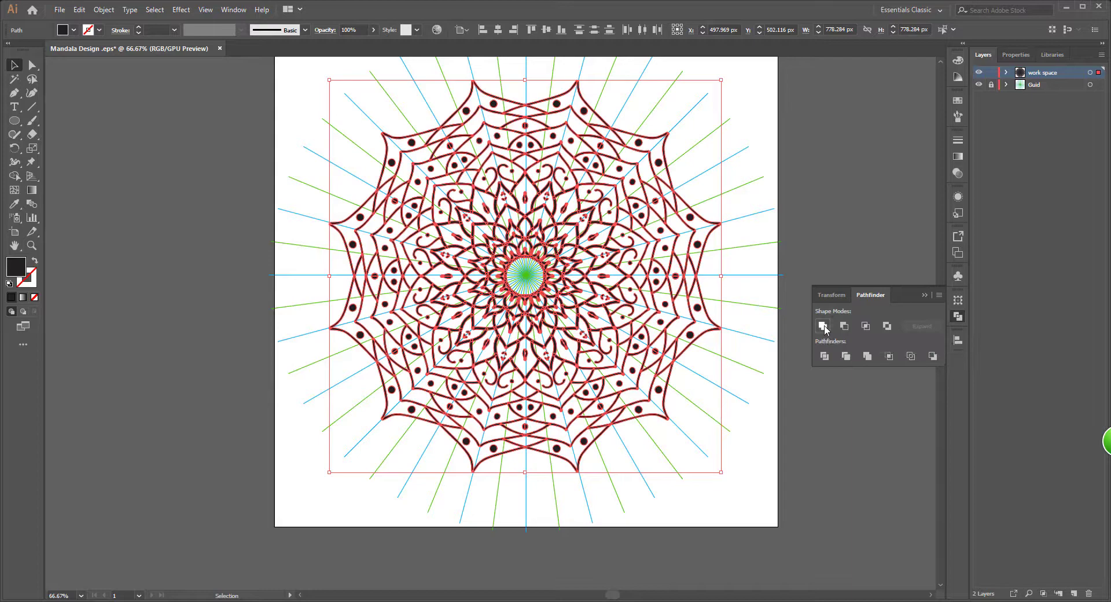
click(826, 235)
scroll(705, 264, up, 1)
click(980, 86)
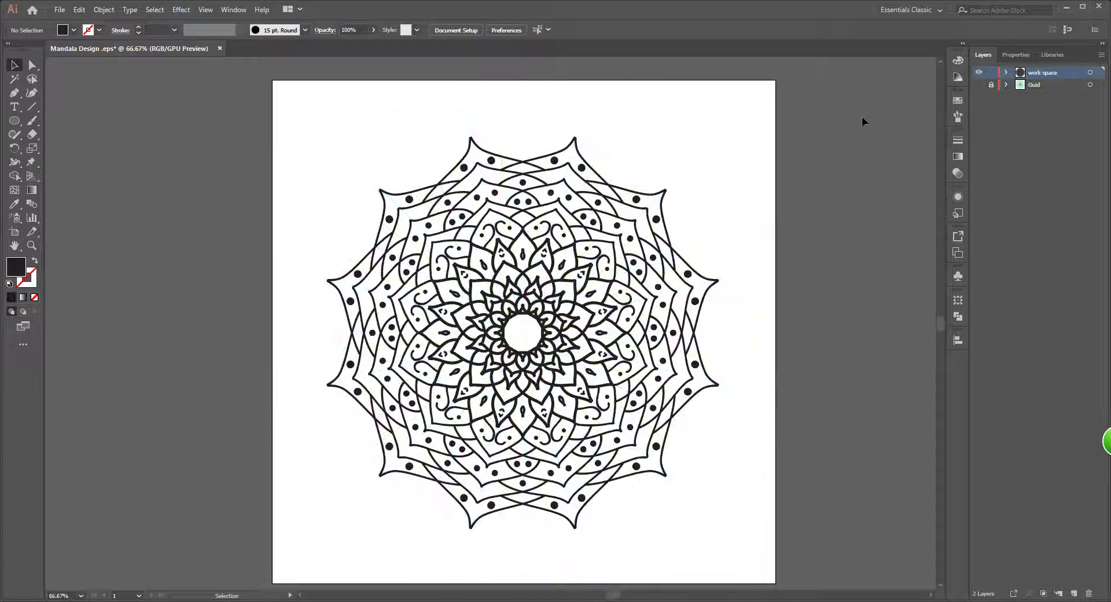
- Select the whole united mandala and pick a bright pink for its fill in the Color Picker
drag(863, 119, 372, 521)
scroll(411, 287, down, 1)
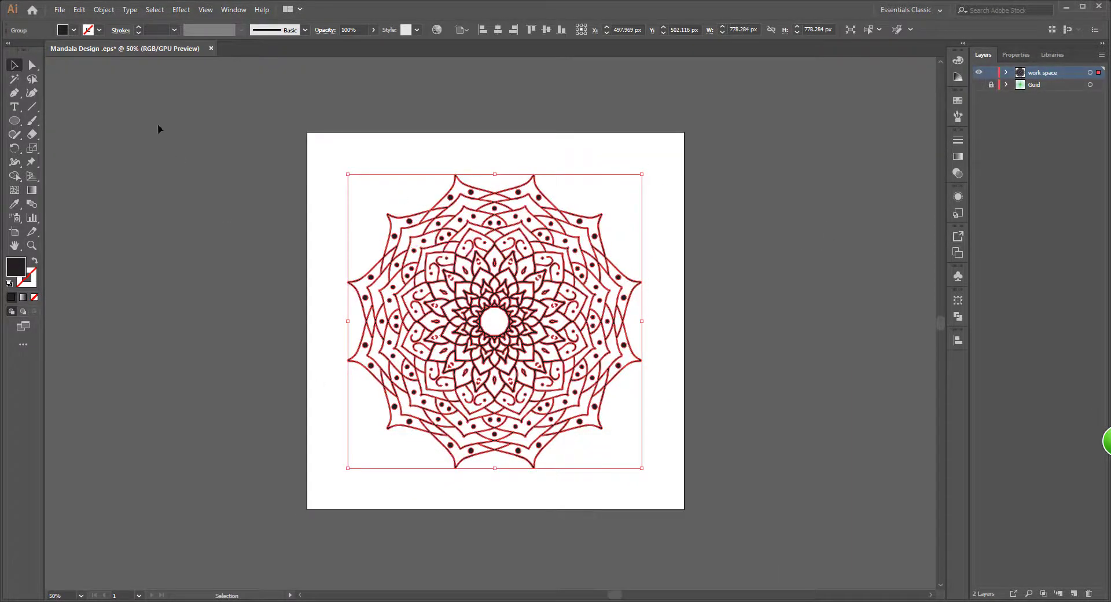
double_click(16, 267)
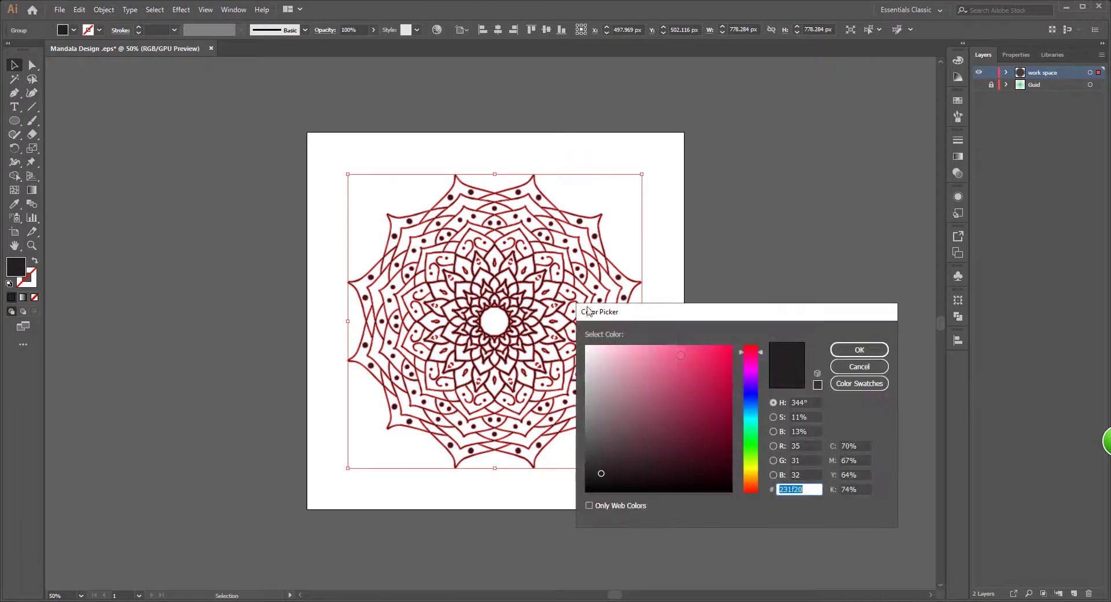
click(683, 345)
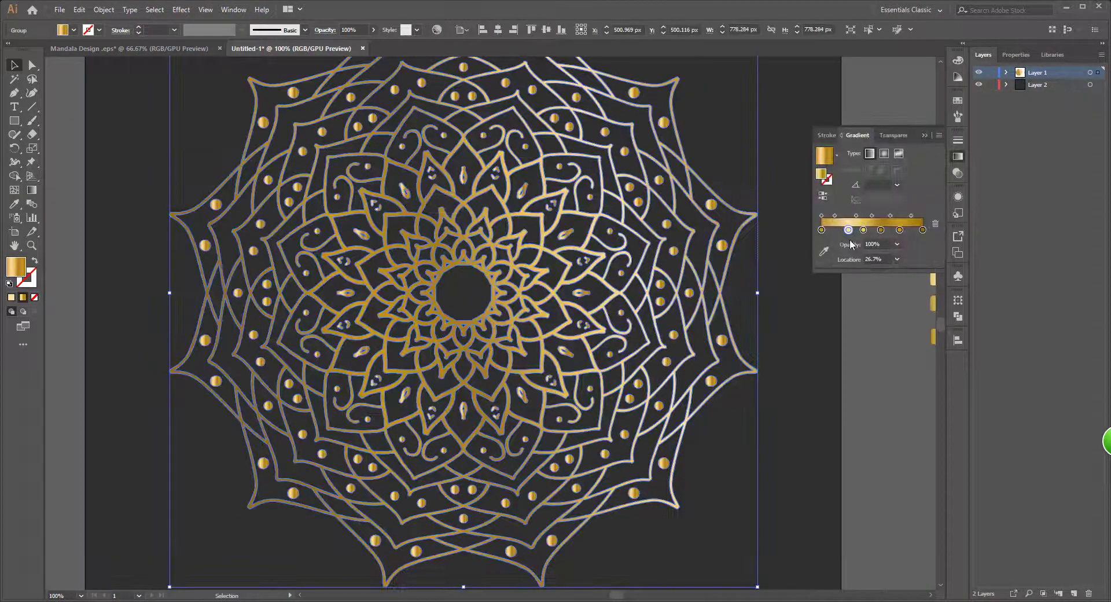
- In the Untitled-1 document, fine-tune the positions of the colour stops and midpoints of the mandala's gold gradient
drag(859, 215, 836, 217)
mouse_move(871, 231)
mouse_down()
mouse_move(898, 231)
mouse_move(876, 231)
mouse_up()
drag(845, 231, 850, 232)
drag(864, 216, 862, 216)
drag(901, 231, 898, 232)
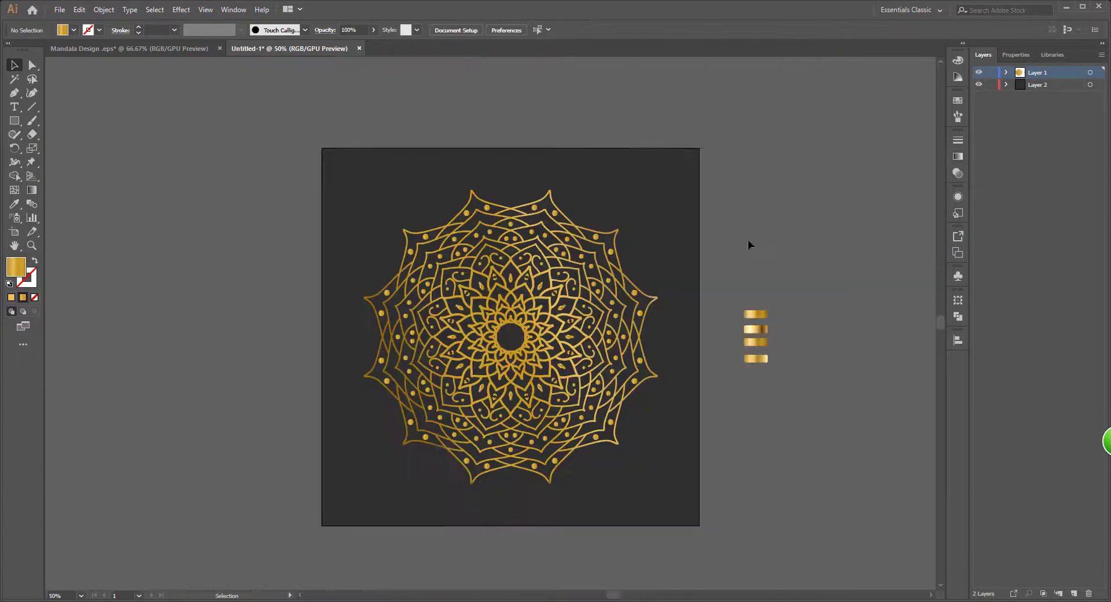